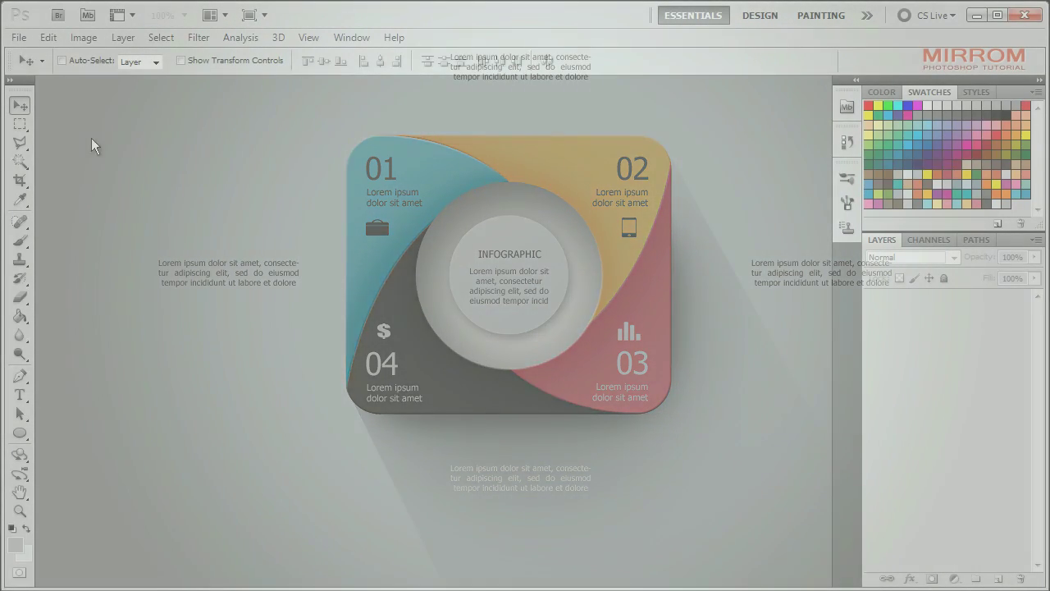
# Step: Create a new 1000 × 800 pixel document
pyautogui.click(18, 37)
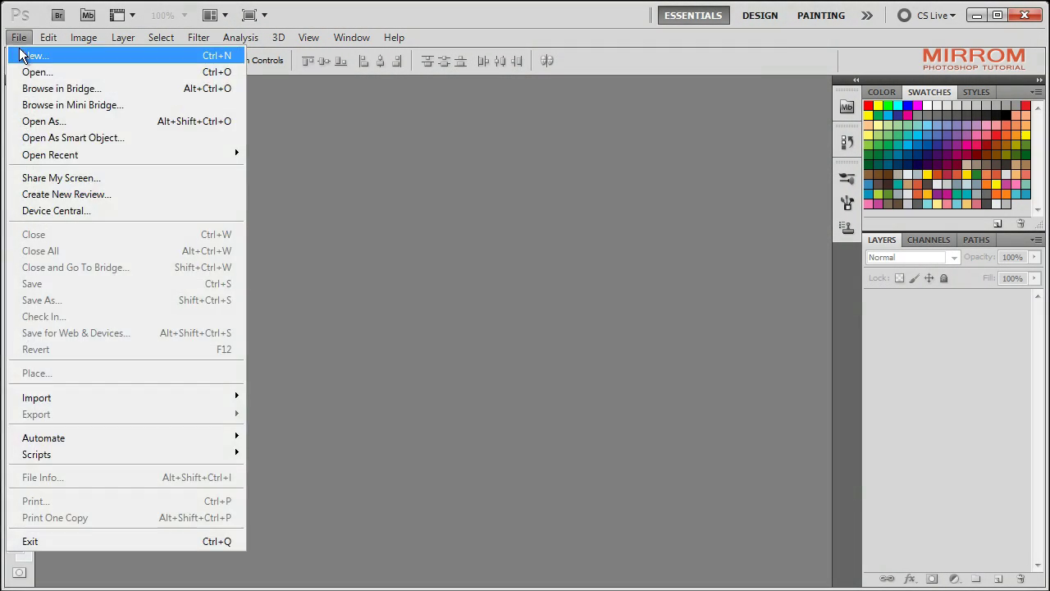
pyautogui.click(23, 55)
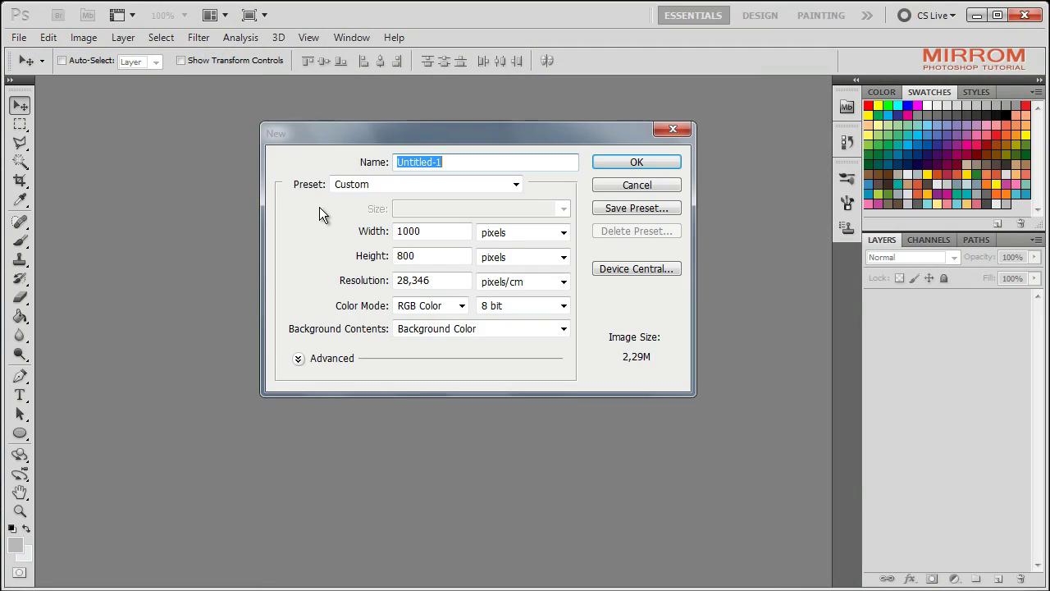
pyautogui.moveTo(435, 138); pyautogui.dragTo(456, 141)
pyautogui.click(635, 167)
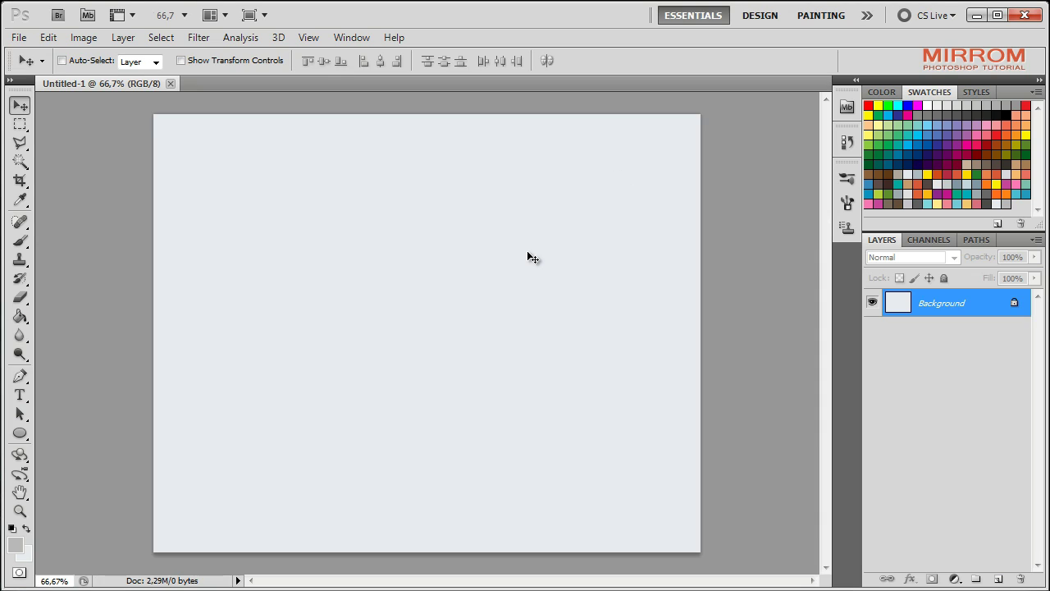
# Step: Convert the locked Background into an ordinary layer, Layer 0
pyautogui.hotkey('ctrl', '0')
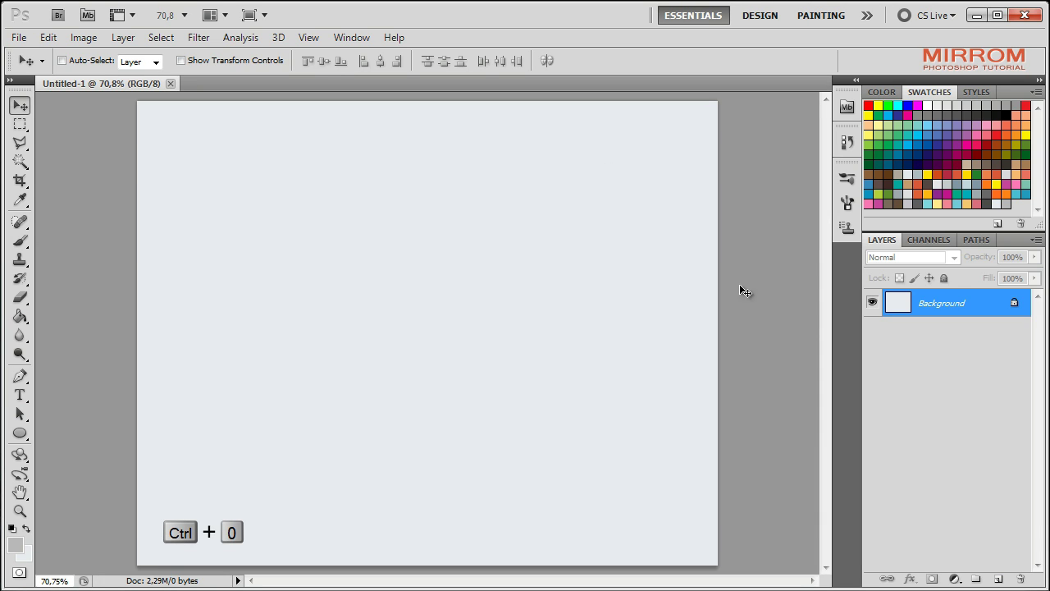
pyautogui.doubleClick(1014, 303)
pyautogui.click(657, 263)
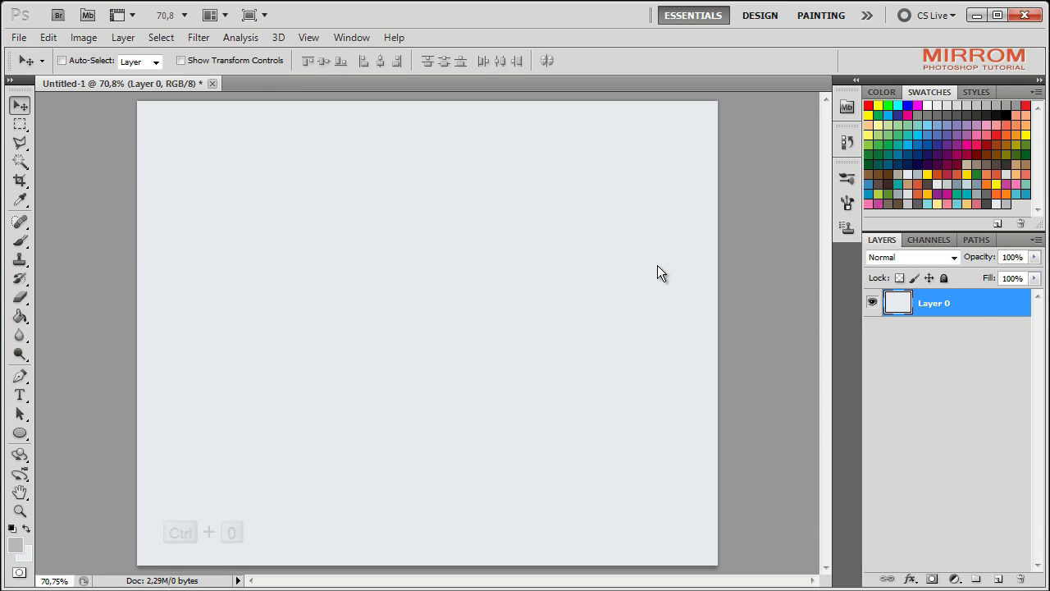
# Step: Add a Gradient Overlay to Layer 0 running from grey to #e6ebee
pyautogui.doubleClick(1020, 305)
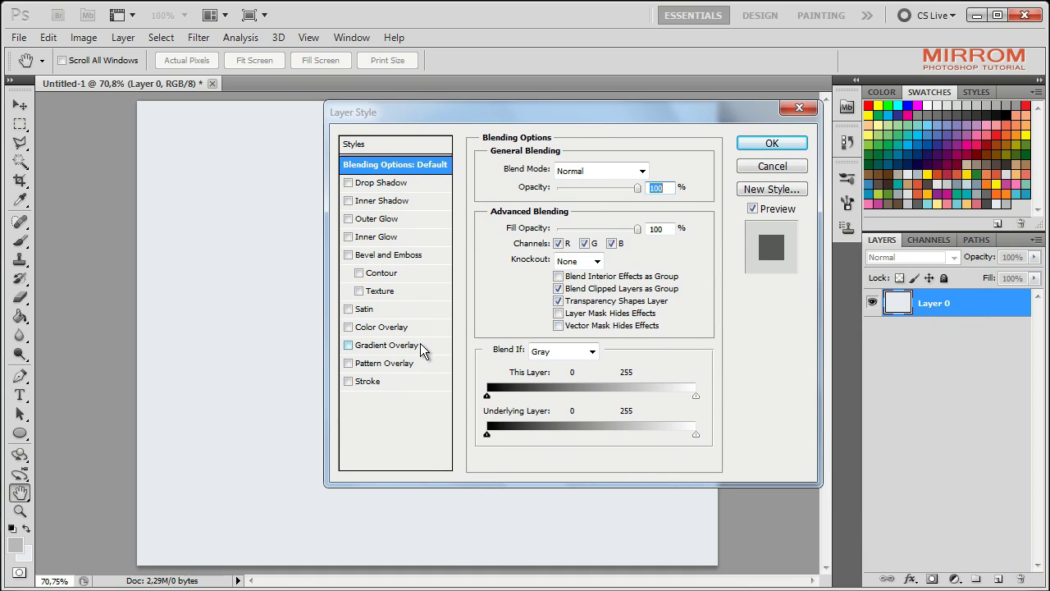
pyautogui.click(422, 344)
pyautogui.click(588, 204)
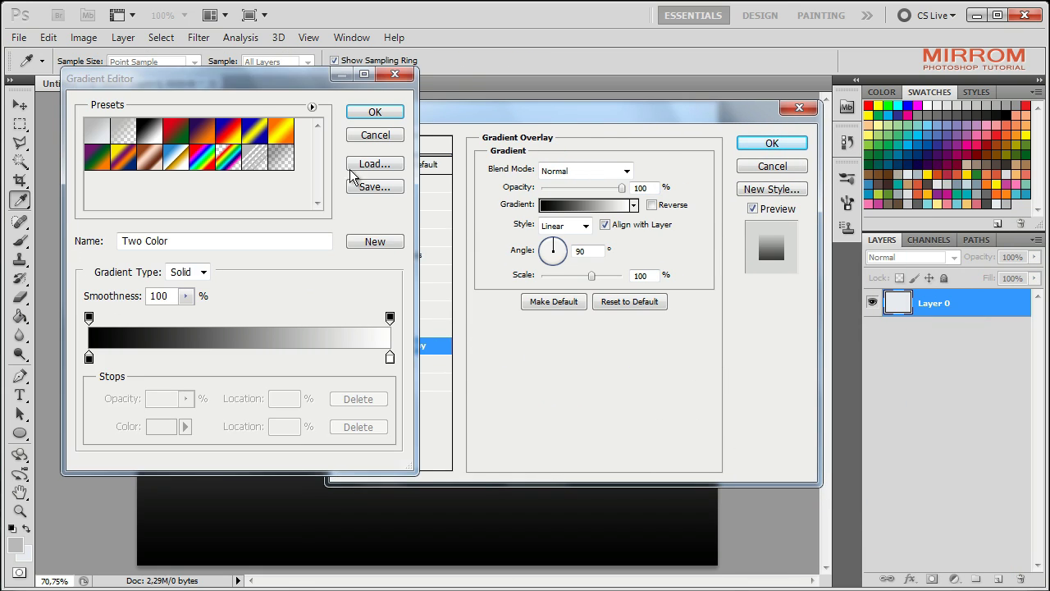
pyautogui.moveTo(245, 59); pyautogui.dragTo(352, 109)
pyautogui.click(195, 165)
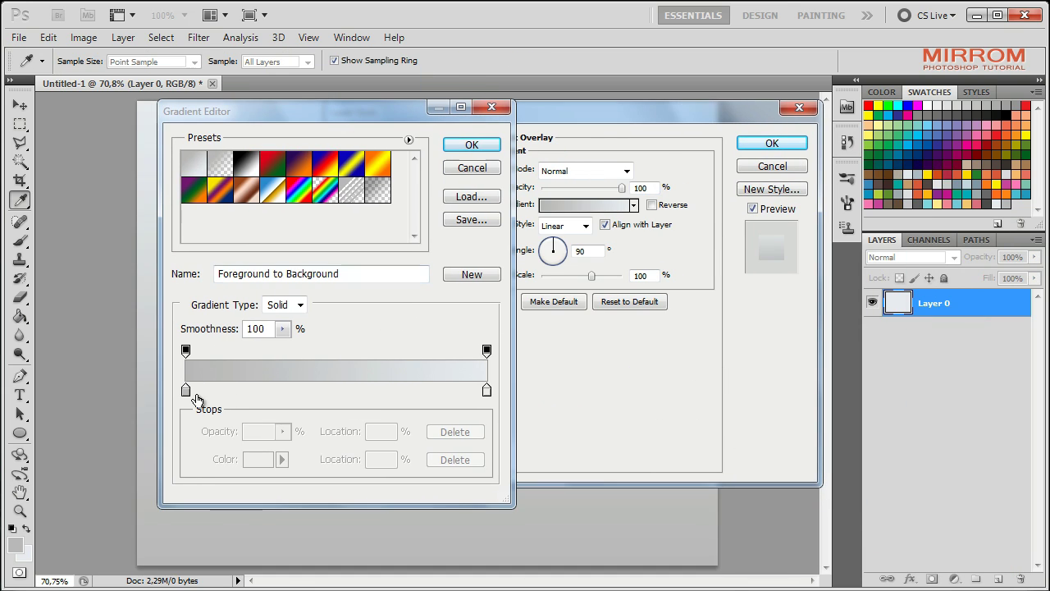
pyautogui.click(185, 390)
pyautogui.click(243, 460)
pyautogui.moveTo(449, 342); pyautogui.dragTo(408, 228)
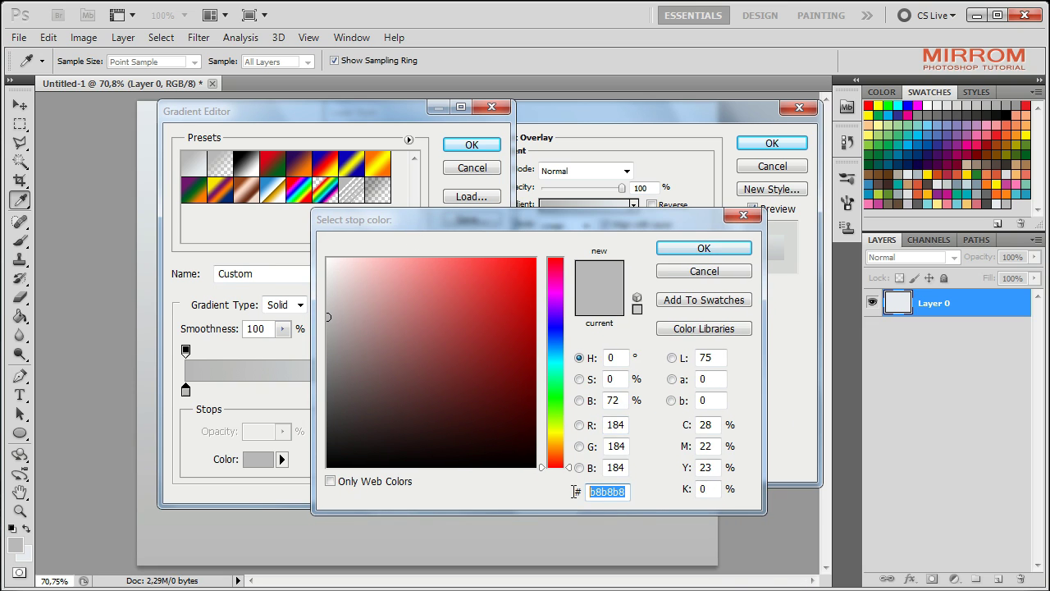
pyautogui.click(693, 271)
pyautogui.click(484, 391)
pyautogui.click(258, 458)
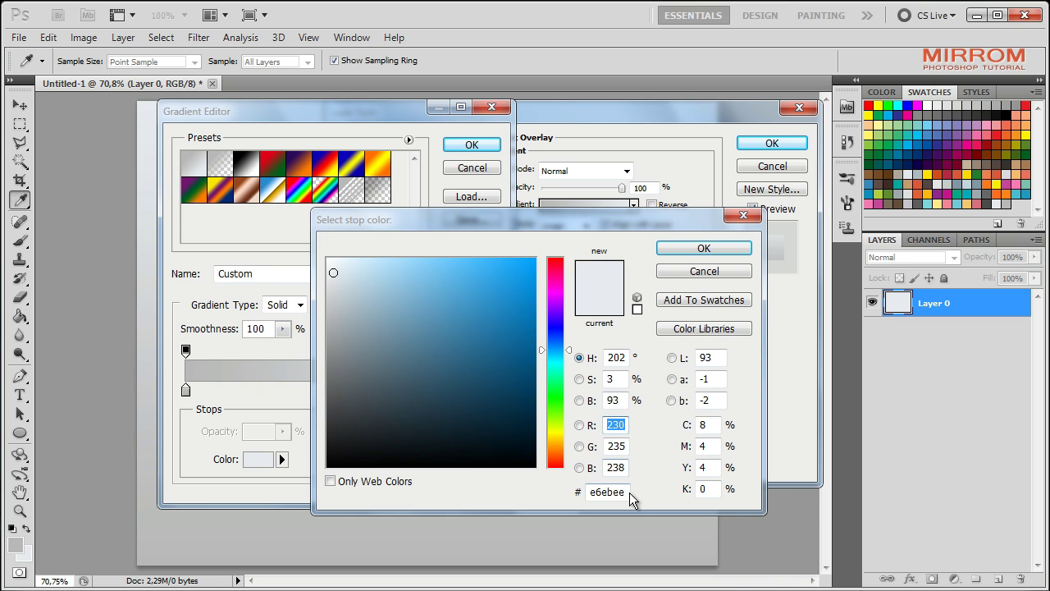
pyautogui.click(681, 249)
pyautogui.click(484, 144)
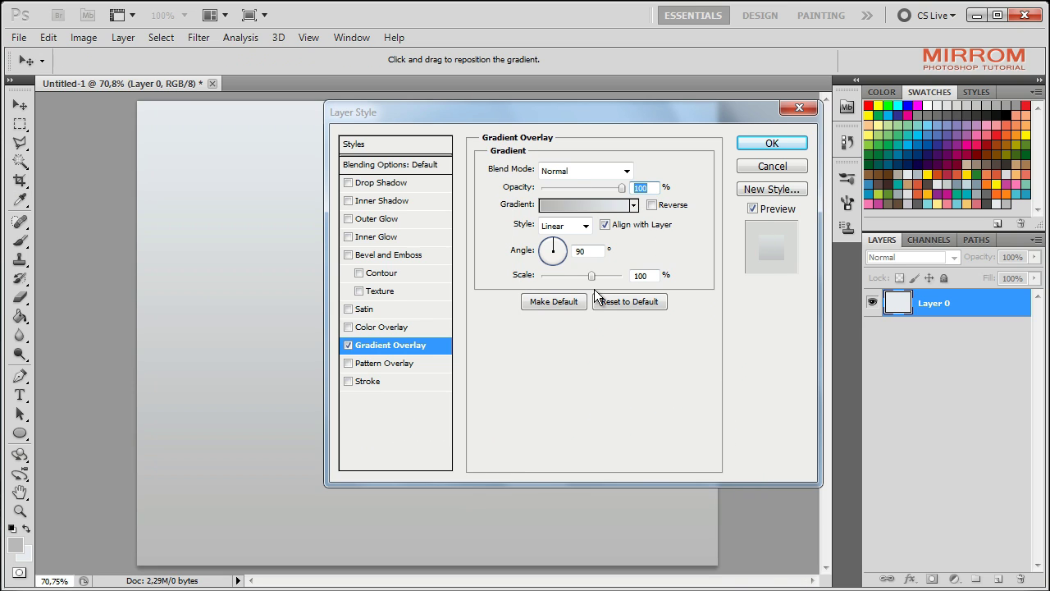
# Step: Set the gradient overlay to Radial, reversed, at 150% scale
pyautogui.click(572, 226)
pyautogui.click(556, 250)
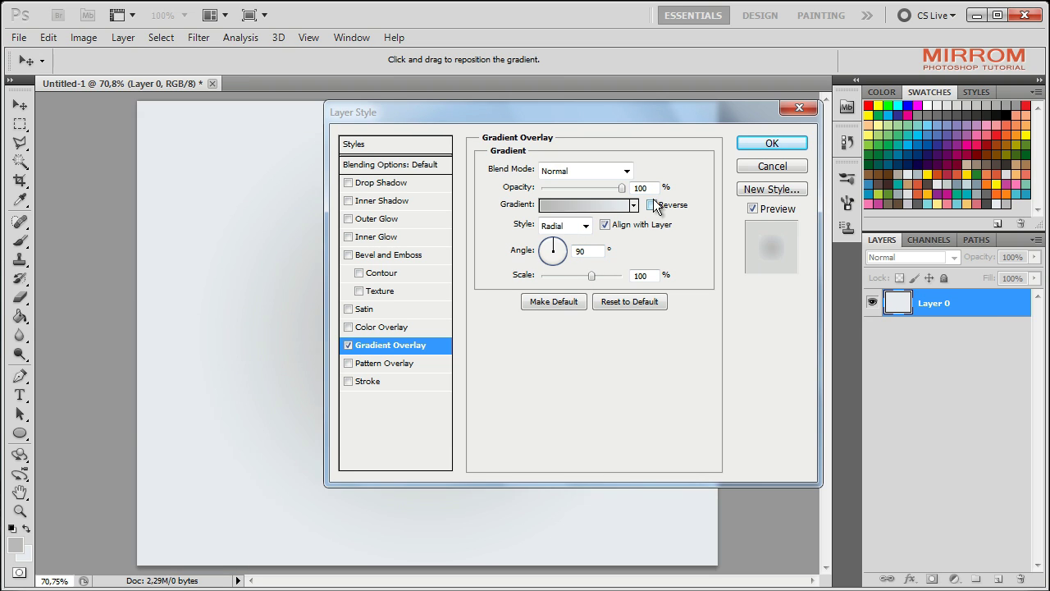
pyautogui.click(652, 206)
pyautogui.moveTo(590, 276); pyautogui.dragTo(637, 298)
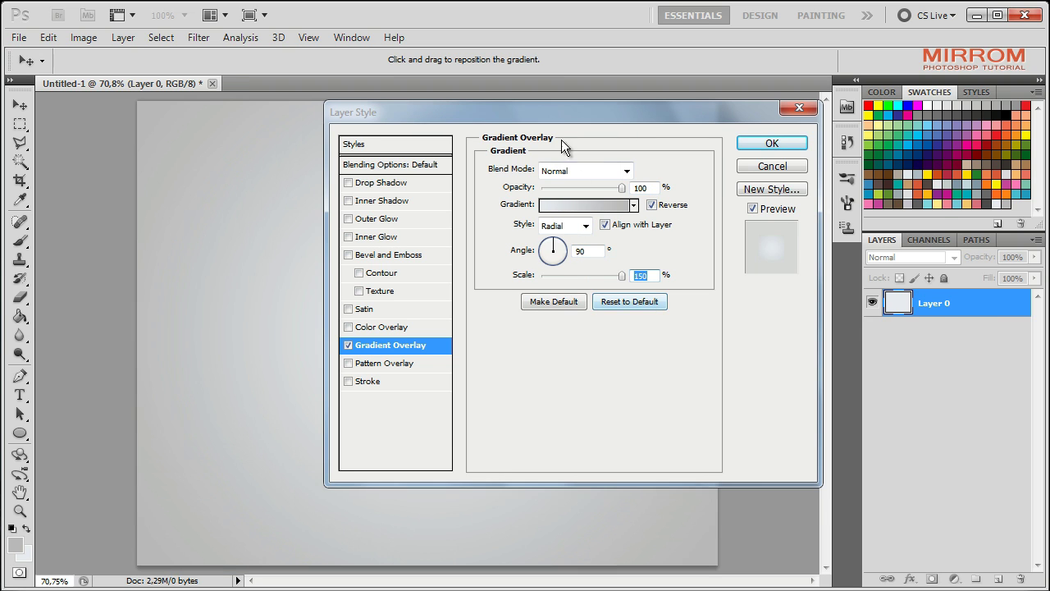
pyautogui.moveTo(552, 111); pyautogui.dragTo(672, 139)
# Step: Move the pale gradient stop toward the middle and apply the overlay
pyautogui.click(754, 233)
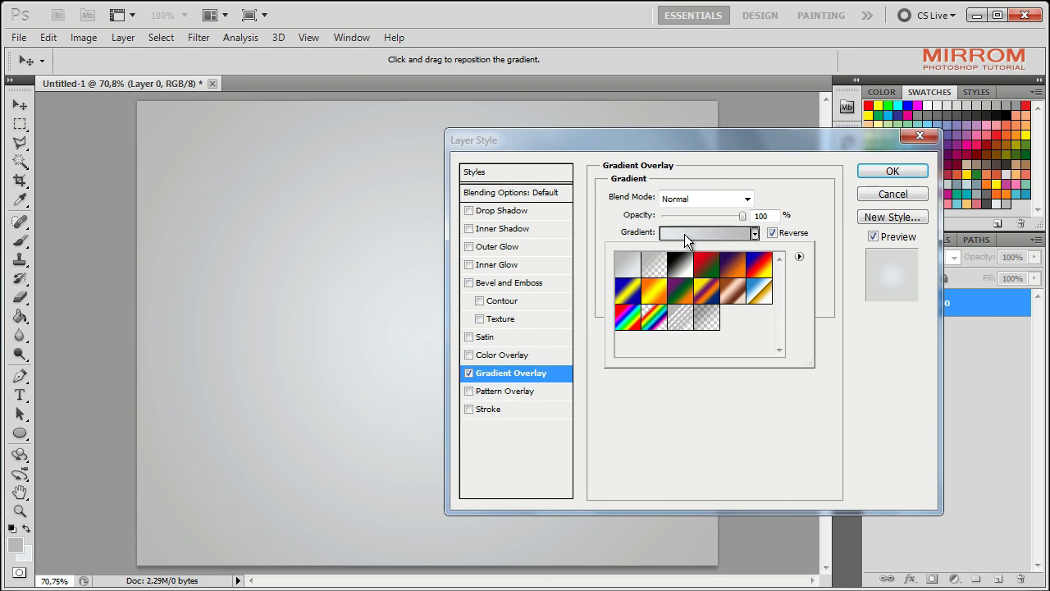
pyautogui.click(706, 232)
pyautogui.moveTo(400, 119); pyautogui.dragTo(672, 142)
pyautogui.moveTo(758, 412); pyautogui.dragTo(618, 414)
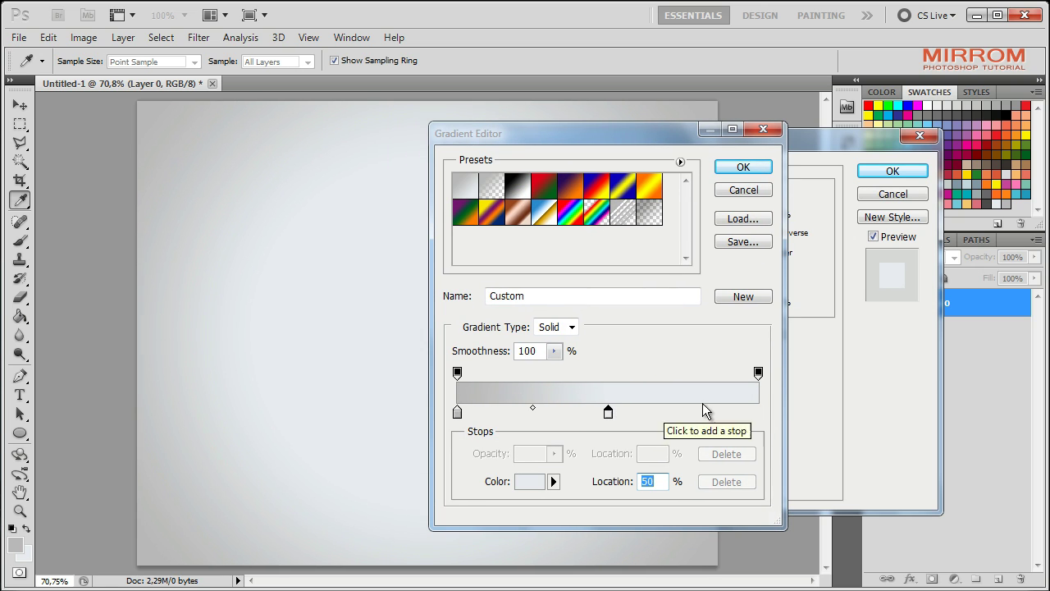
pyautogui.click(726, 169)
pyautogui.click(892, 170)
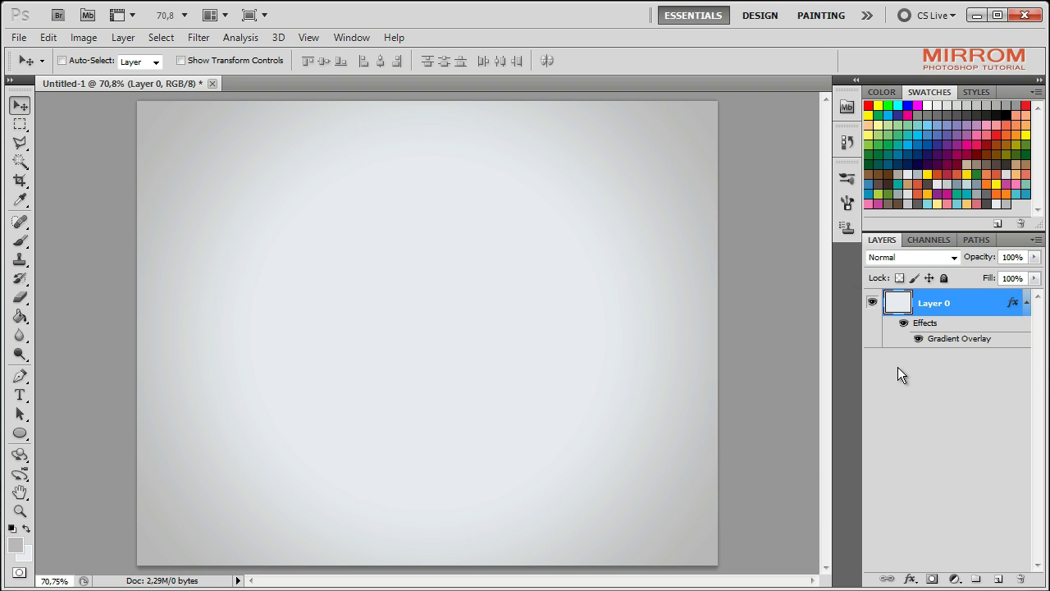
pyautogui.click(1026, 303)
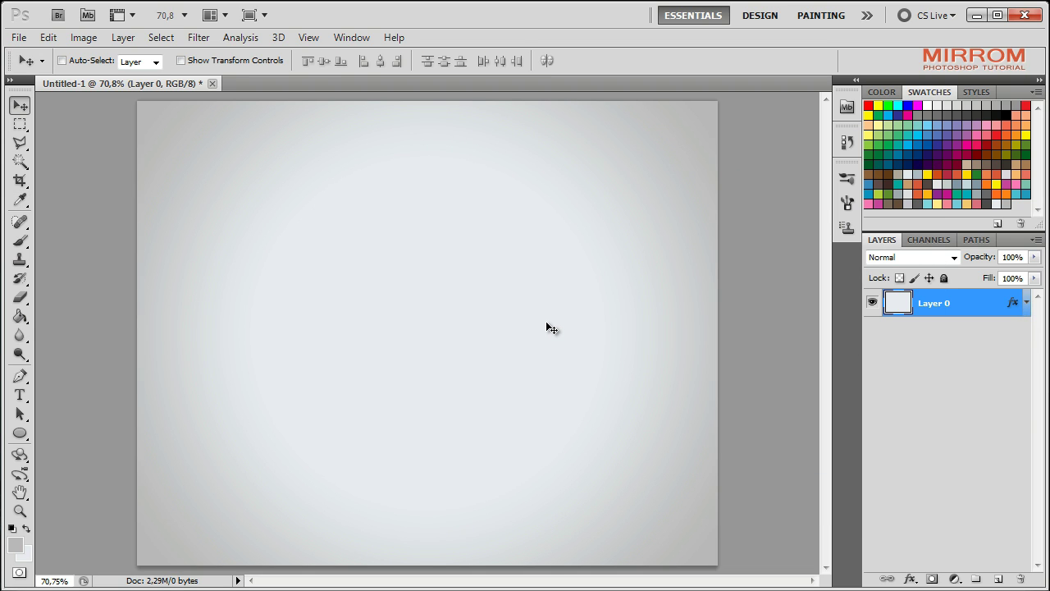
# Step: Show the grid and try a small rounded rectangle, then undo it
pyautogui.hotkey('ctrl', "'")
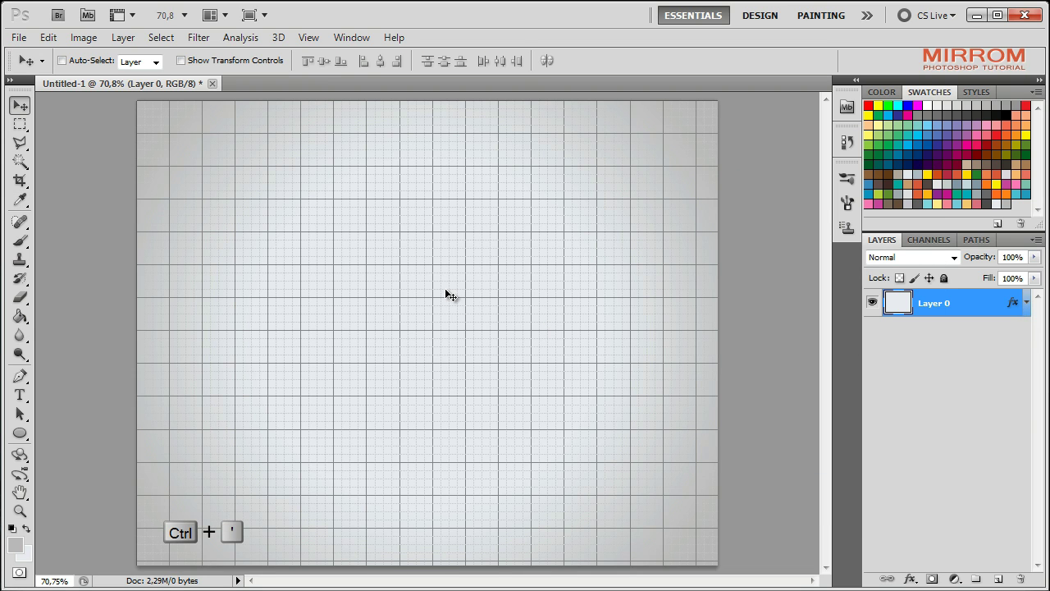
pyautogui.moveTo(20, 433); pyautogui.dragTo(111, 447)
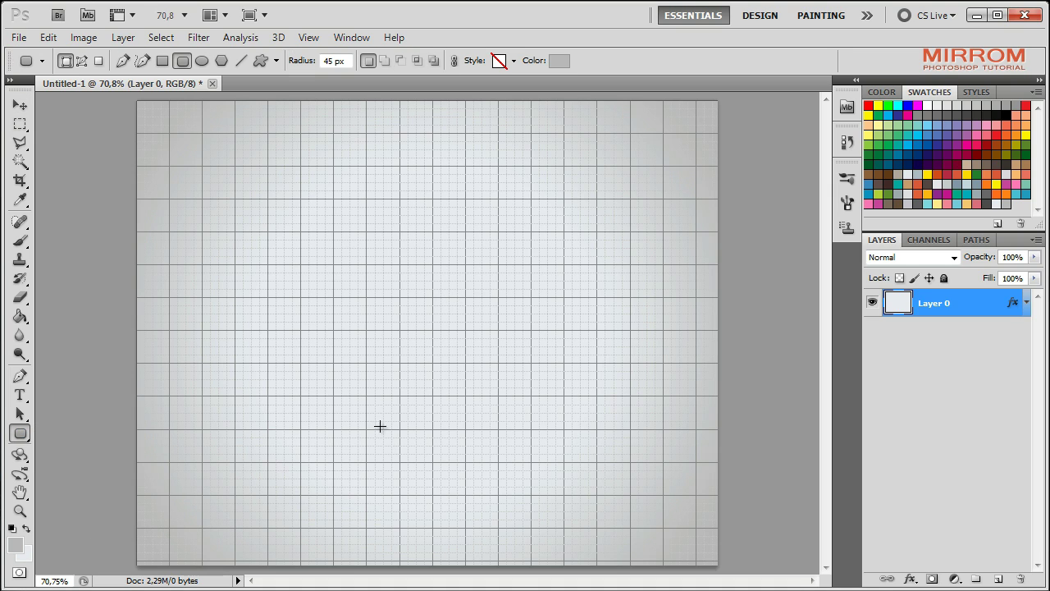
pyautogui.moveTo(302, 198); pyautogui.dragTo(417, 232)
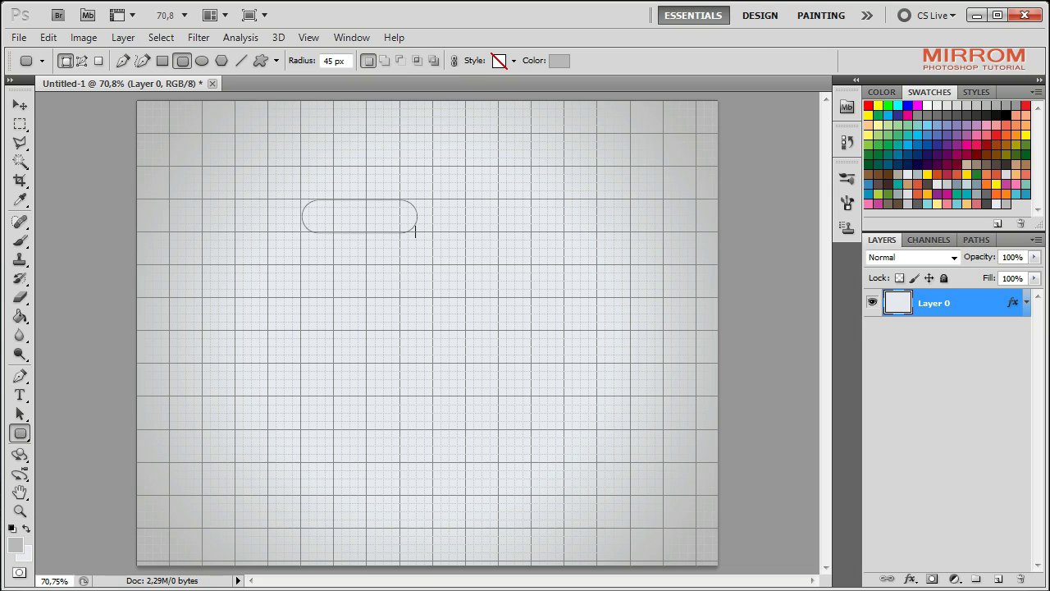
pyautogui.hotkey('ctrl', 'z')
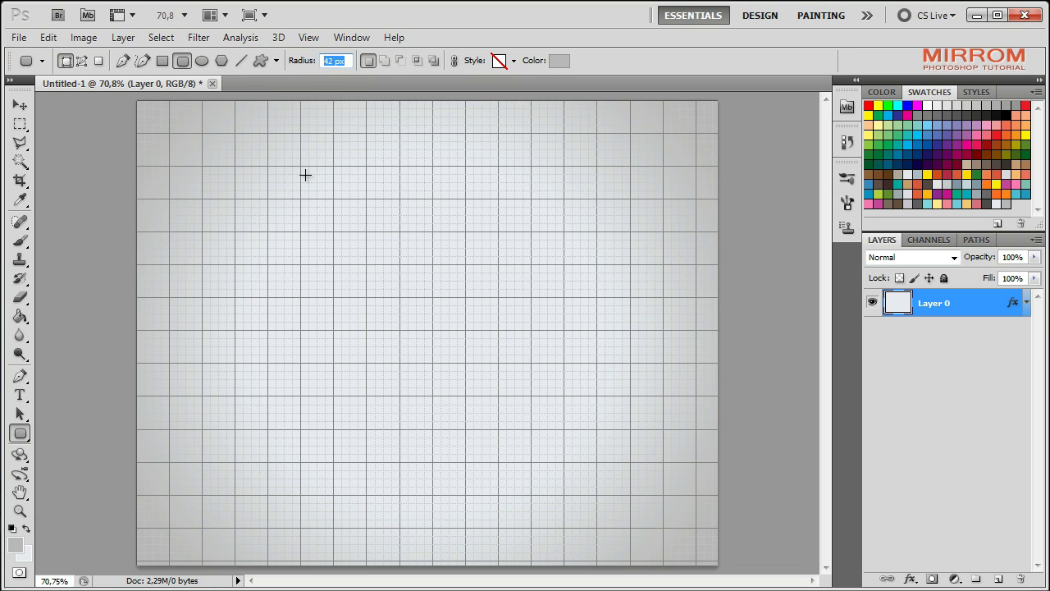
# Step: Draw a large grey rounded square and move it to the canvas centre
pyautogui.moveTo(269, 166); pyautogui.dragTo(498, 363)
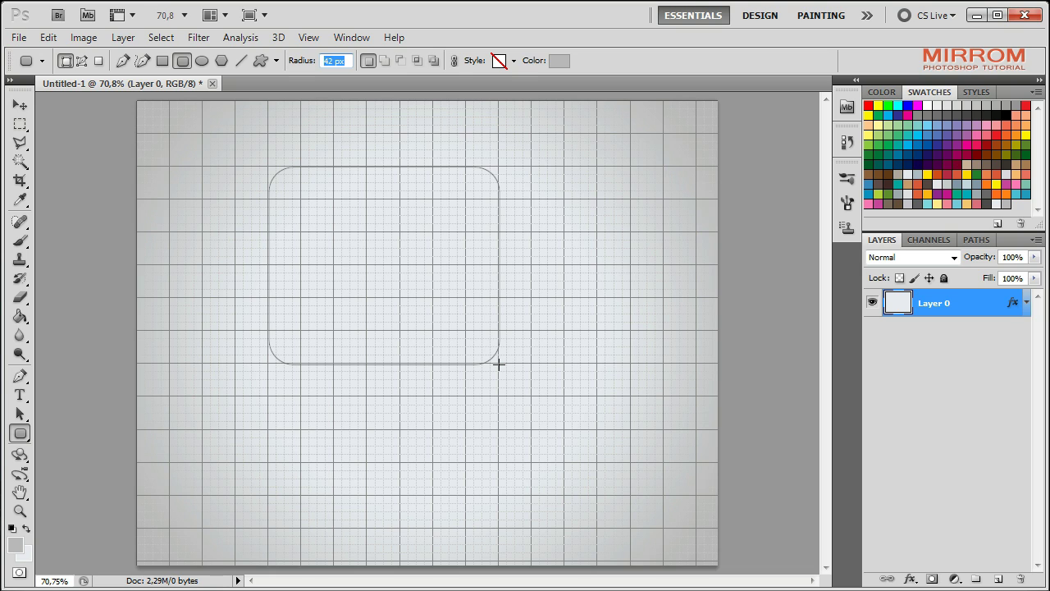
pyautogui.moveTo(499, 363); pyautogui.dragTo(499, 363)
pyautogui.press('v')
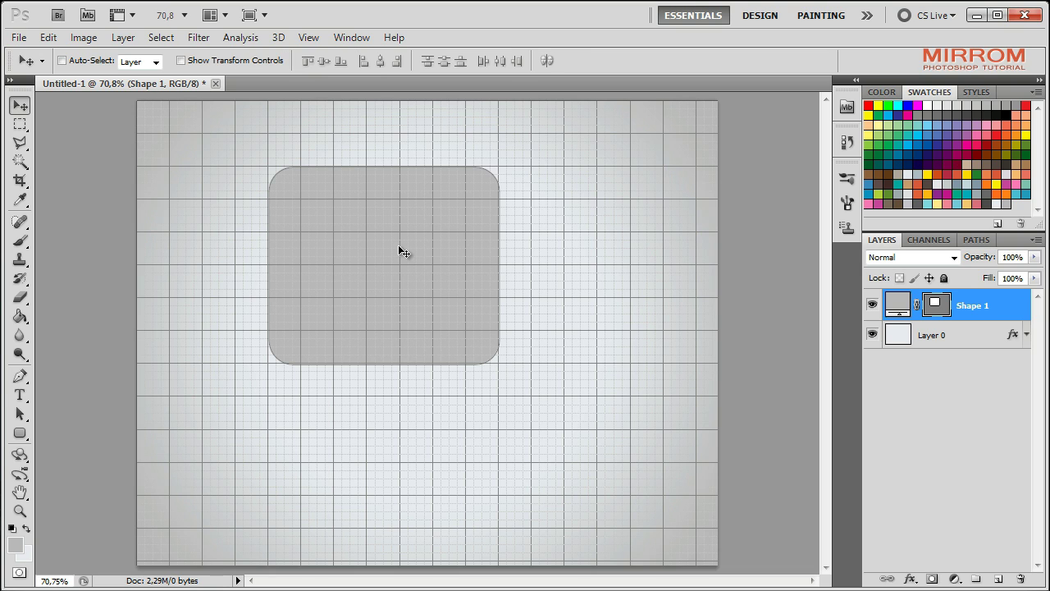
pyautogui.moveTo(399, 250); pyautogui.dragTo(440, 316)
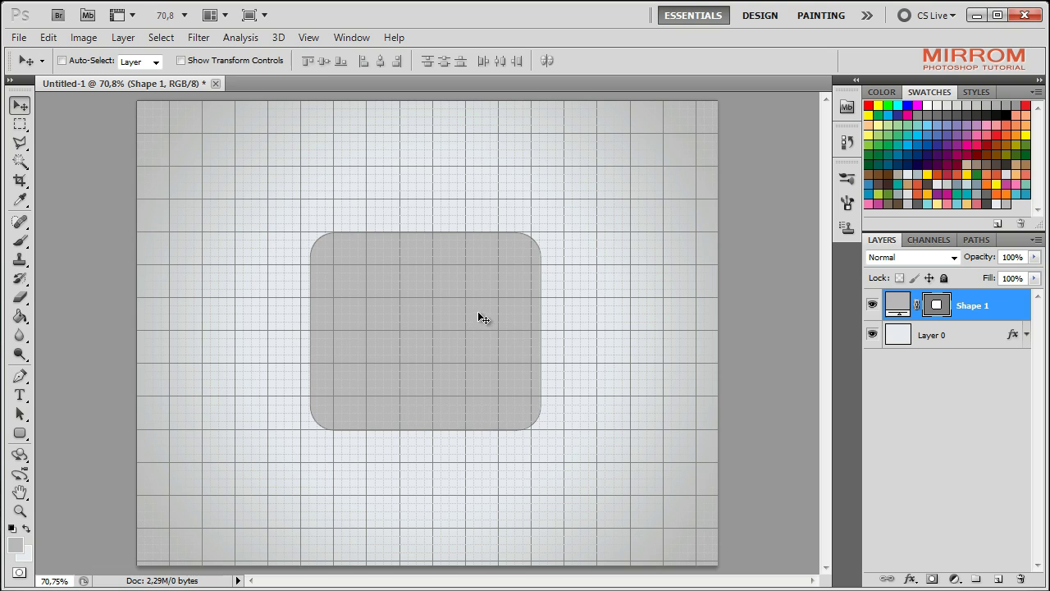
pyautogui.press('Return')
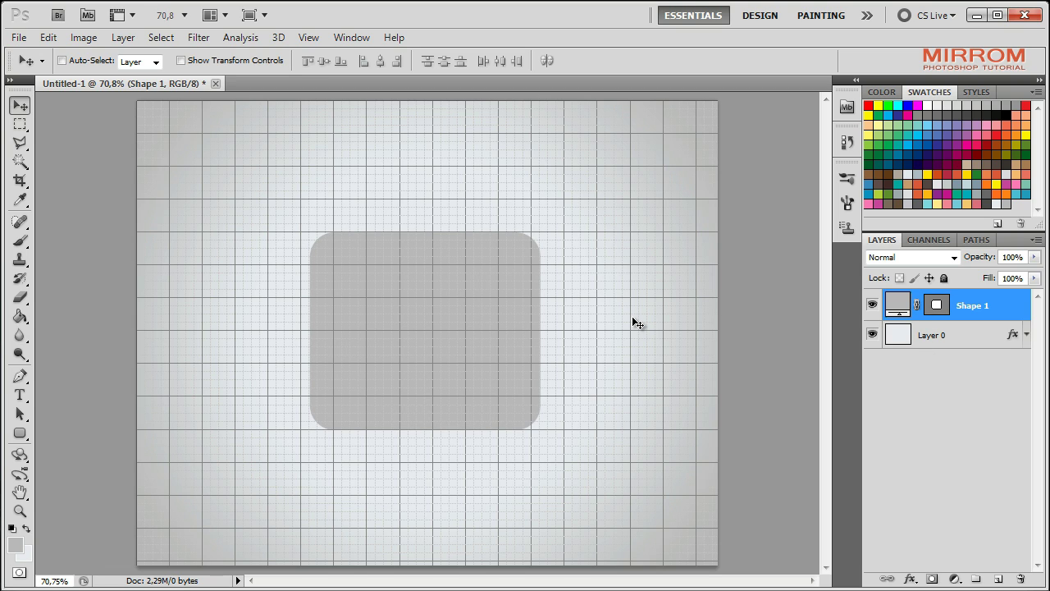
# Step: Draw a white circle with the Ellipse Tool over the rounded square
pyautogui.click(15, 544)
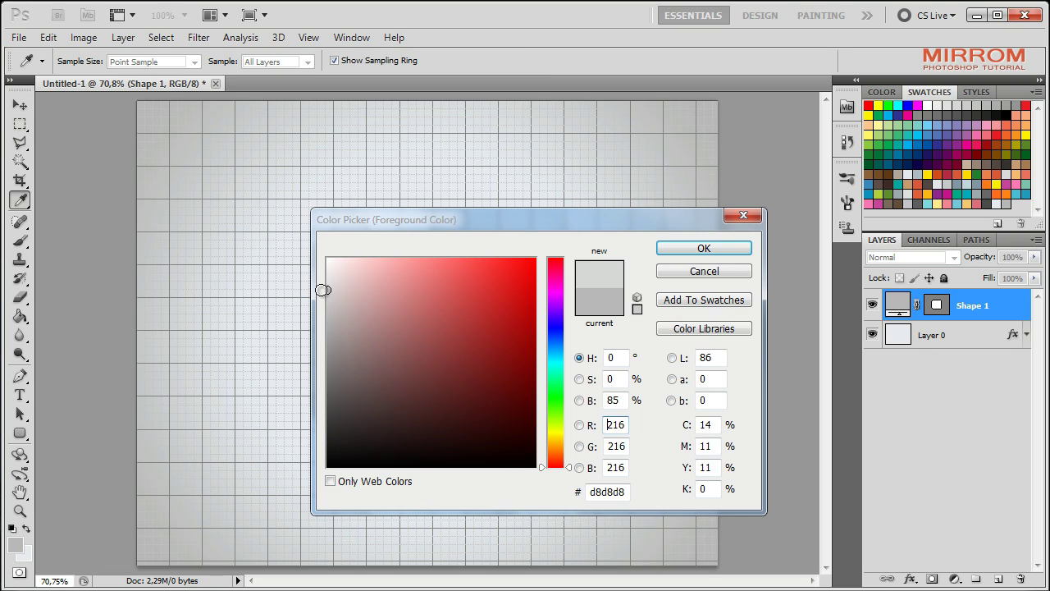
pyautogui.click(305, 273)
pyautogui.click(294, 253)
pyautogui.click(704, 248)
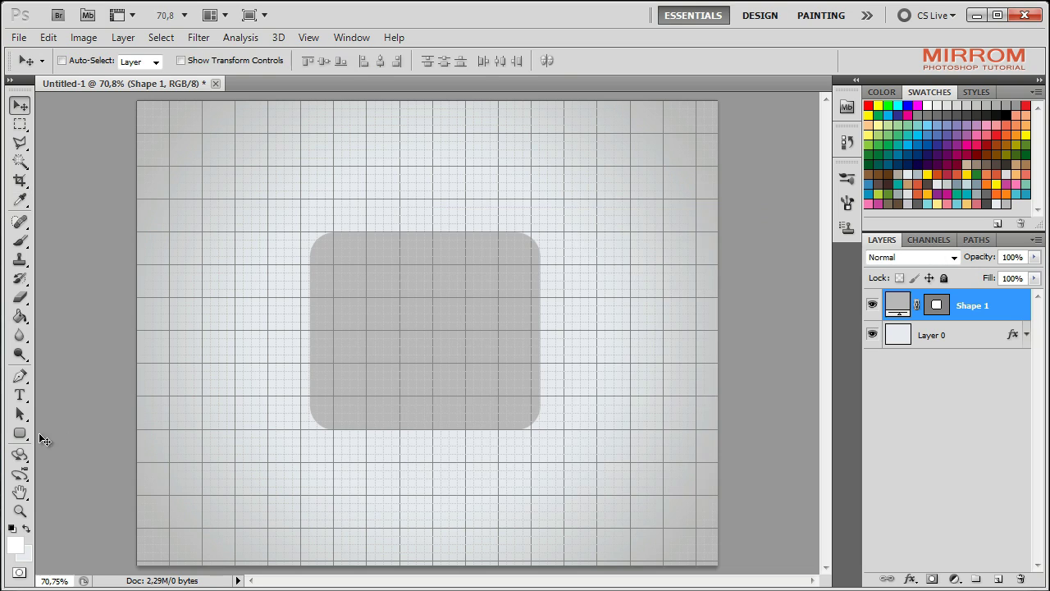
pyautogui.rightClick(20, 433)
pyautogui.click(82, 461)
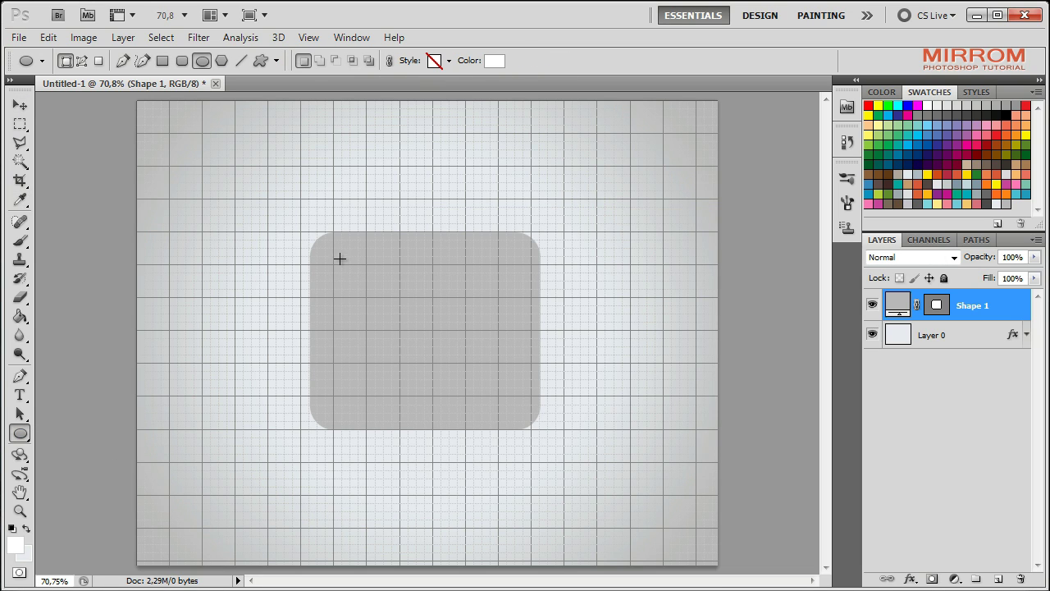
pyautogui.moveTo(367, 264)
pyautogui.mouseDown()
pyautogui.moveTo(475, 386)
pyautogui.moveTo(498, 397)
pyautogui.mouseUp()
# Step: Align the circle (Shape 2) horizontally centred with the rounded square (Shape 1)
pyautogui.press('v')
pyautogui.click(937, 305)
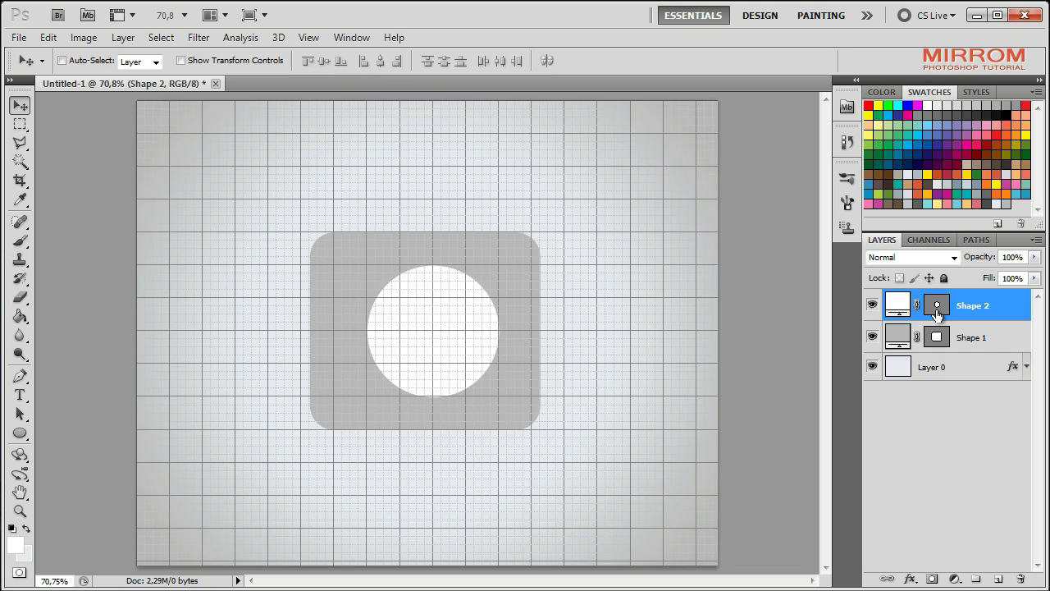
pyautogui.keyDown('shift'); pyautogui.click(974, 337); pyautogui.keyUp('shift')
pyautogui.click(381, 62)
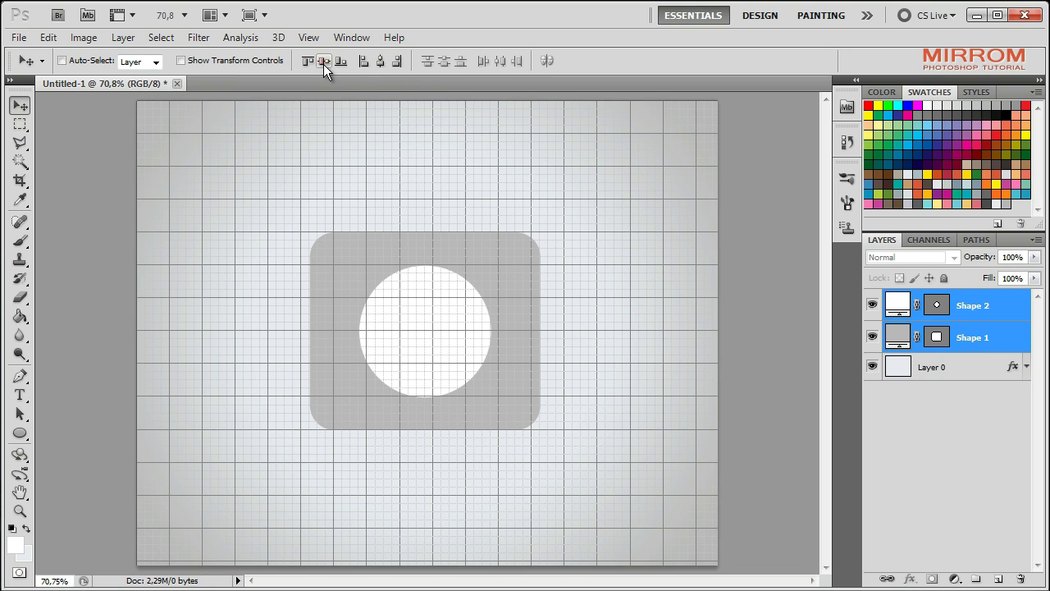
# Step: Rasterize the rounded square's Shape 1 layer
pyautogui.click(981, 308)
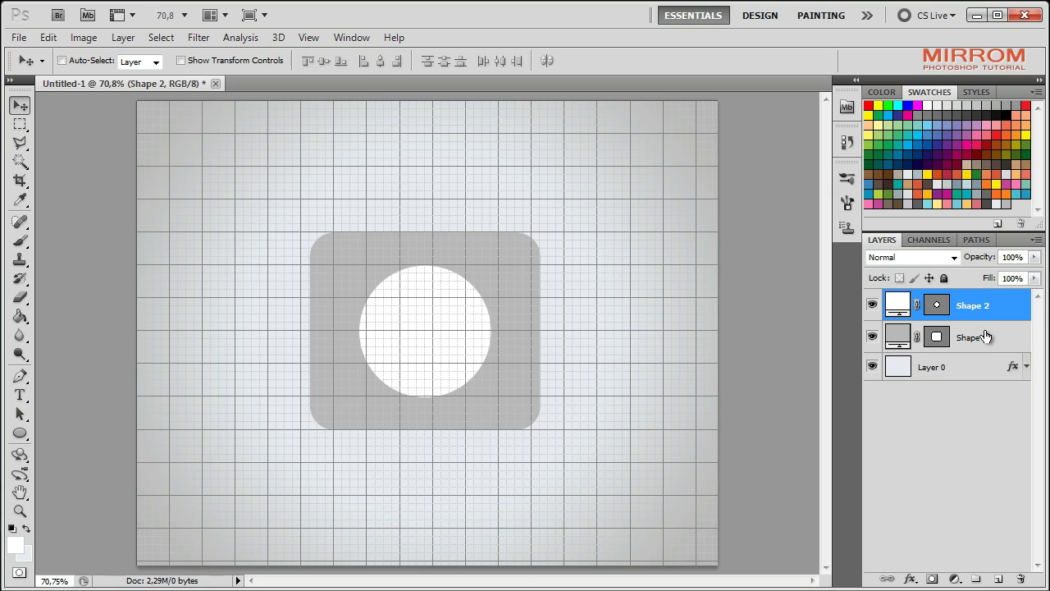
pyautogui.click(955, 338)
pyautogui.rightClick(955, 338)
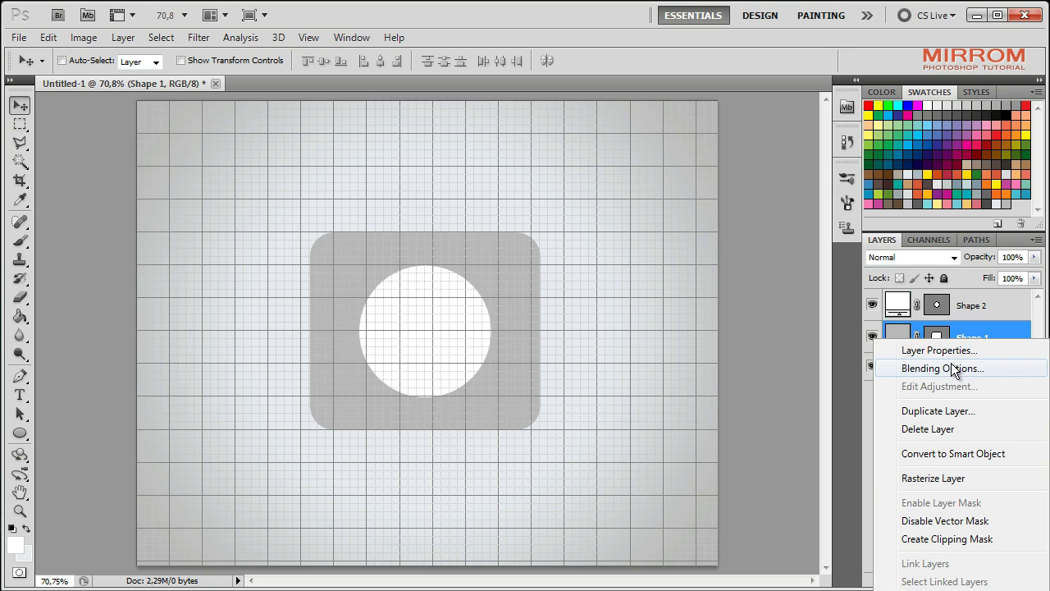
pyautogui.click(938, 477)
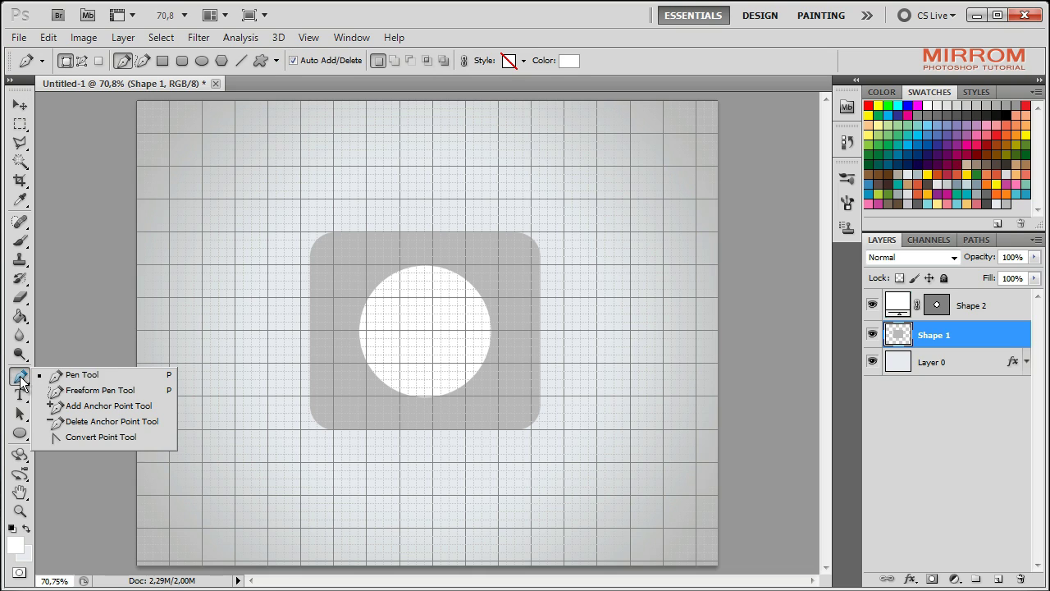
# Step: Draw a closed curved Pen path across the grey square's top-left area
pyautogui.moveTo(20, 376); pyautogui.dragTo(51, 373)
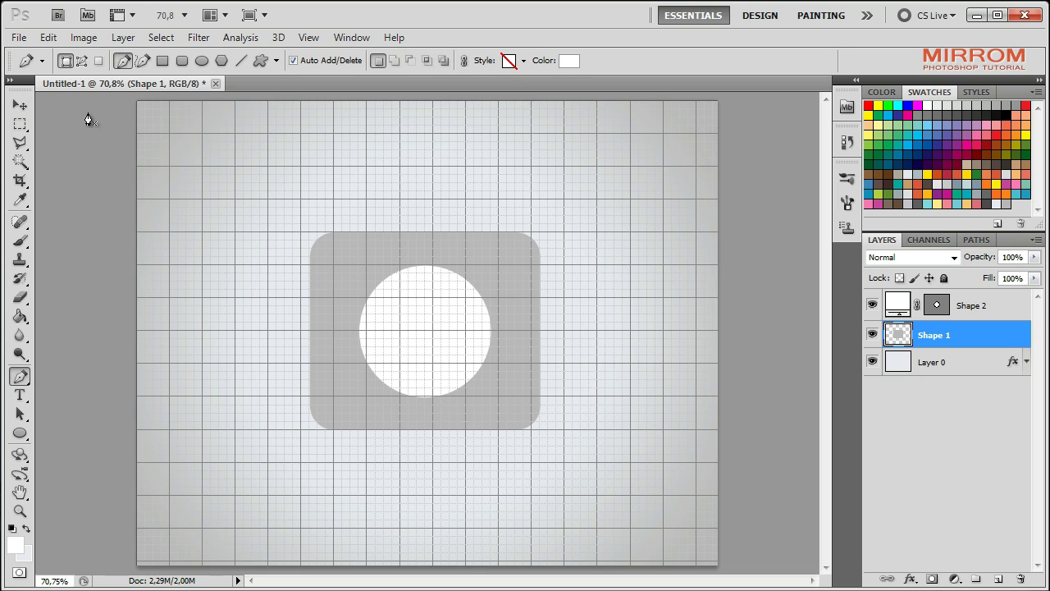
pyautogui.click(87, 66)
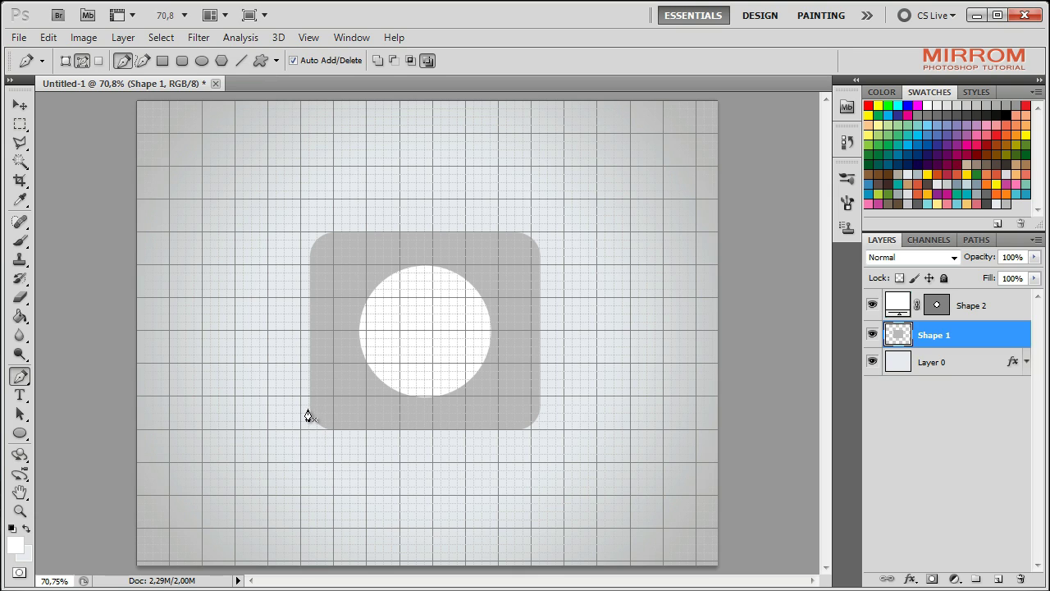
pyautogui.click(310, 414)
pyautogui.moveTo(425, 267)
pyautogui.mouseDown()
pyautogui.moveTo(524, 258)
pyautogui.moveTo(523, 245)
pyautogui.mouseUp()
pyautogui.moveTo(334, 233)
pyautogui.mouseDown()
pyautogui.moveTo(253, 225)
pyautogui.moveTo(279, 235)
pyautogui.mouseUp()
pyautogui.click(335, 234)
pyautogui.click(301, 234)
pyautogui.click(310, 414)
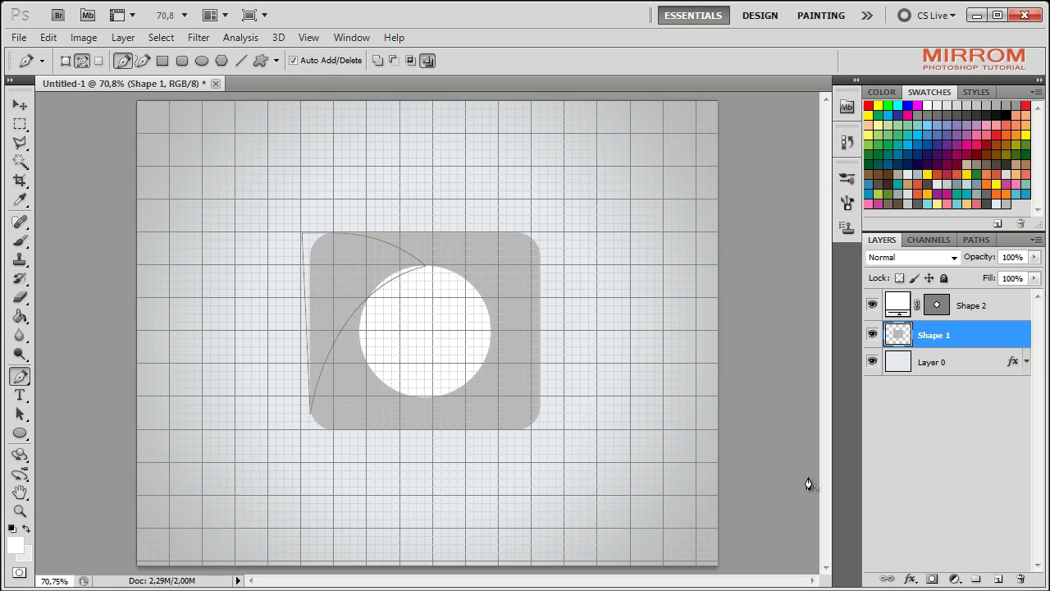
# Step: Load the path as a selection and cut it onto a new Layer 1
pyautogui.click(976, 239)
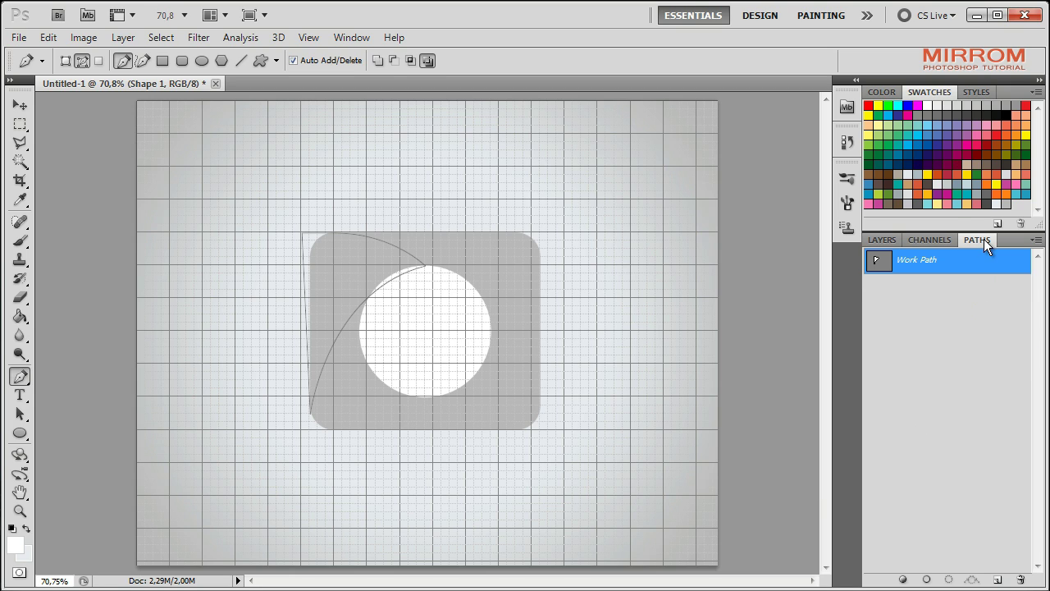
pyautogui.click(949, 579)
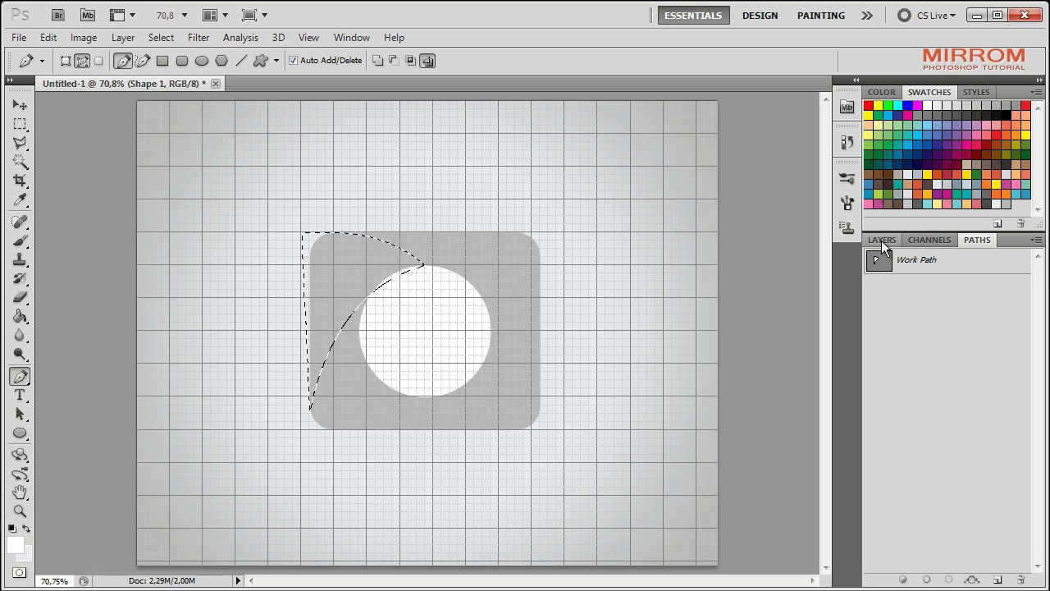
pyautogui.click(881, 240)
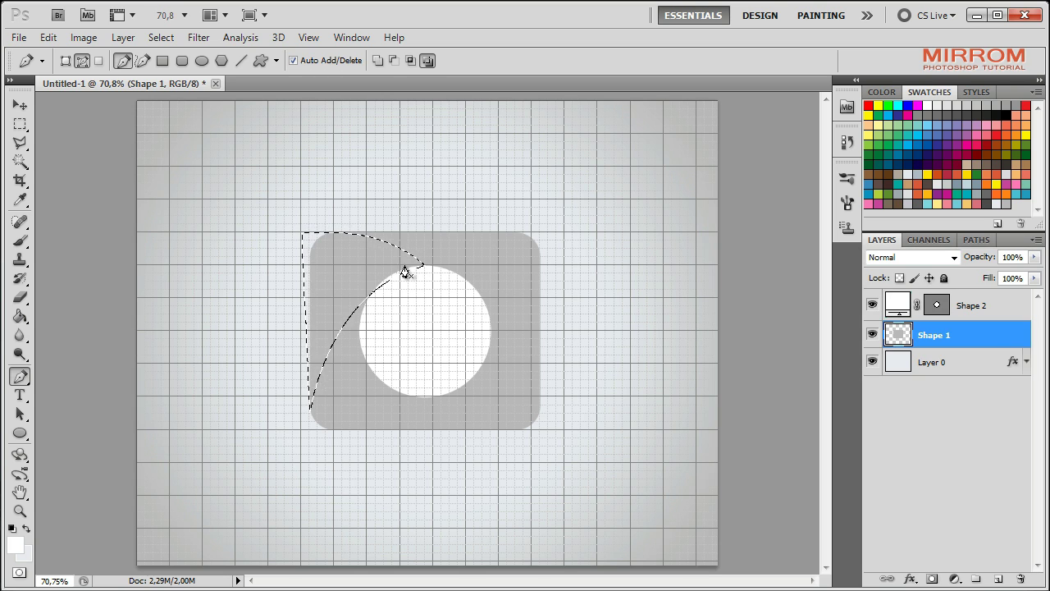
pyautogui.click(20, 142)
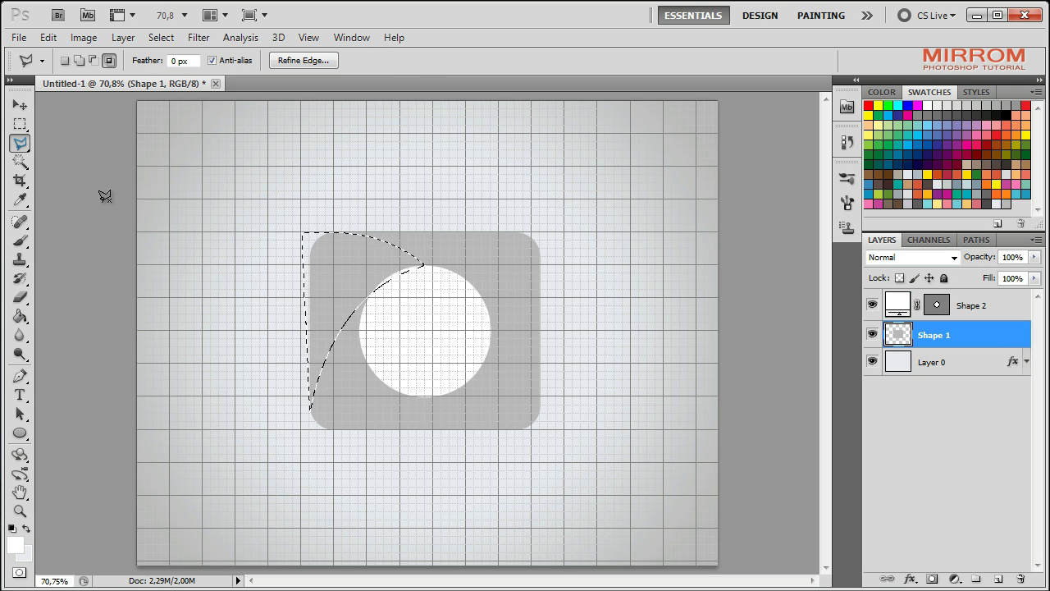
pyautogui.rightClick(346, 271)
pyautogui.click(402, 422)
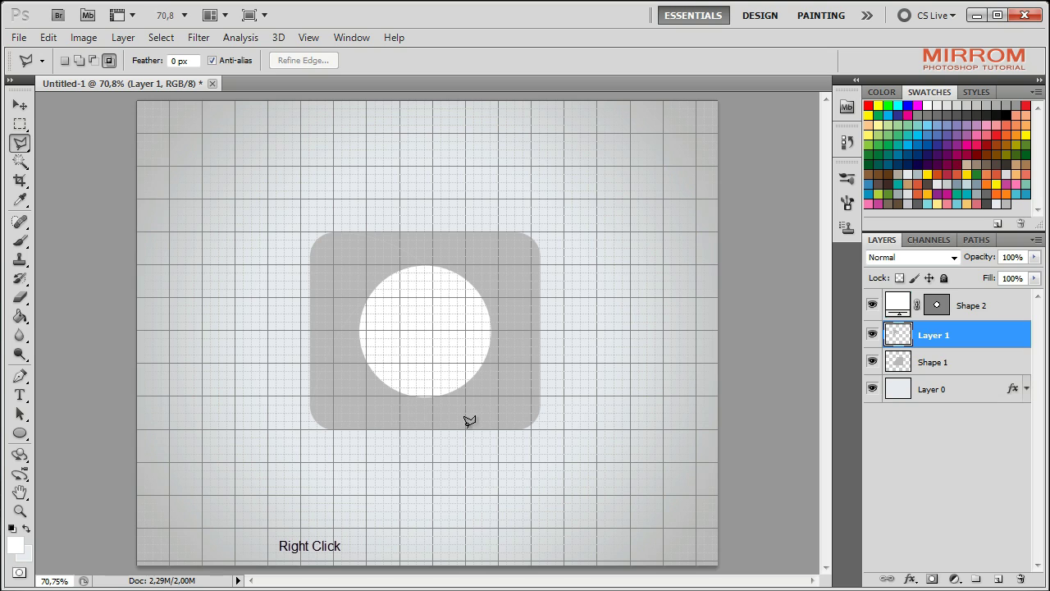
# Step: Toggle layer visibility to check the cut-out piece, then reselect Layer 1
pyautogui.click(872, 362)
pyautogui.click(872, 362)
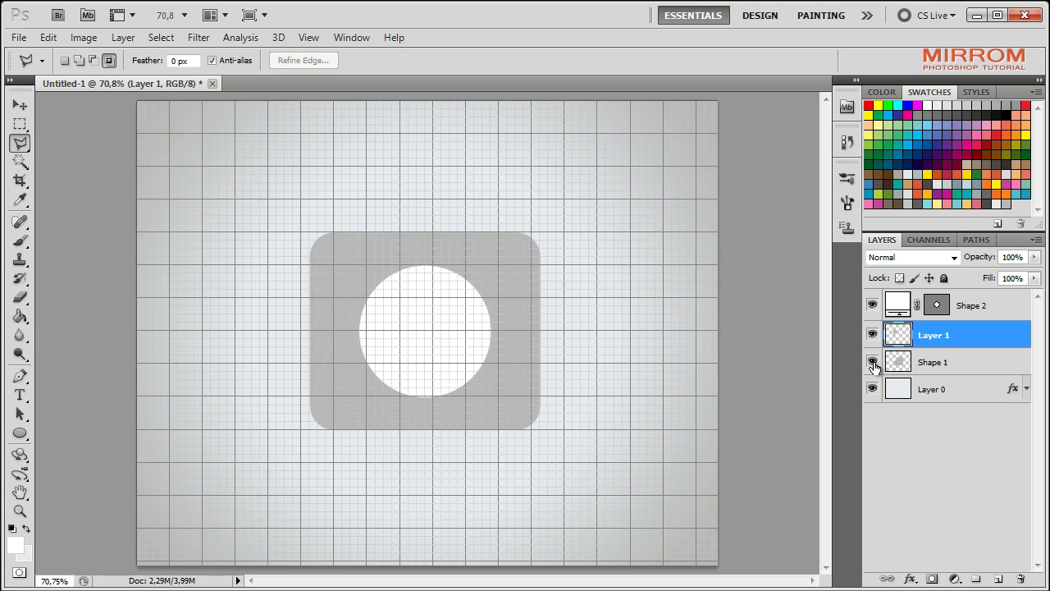
pyautogui.click(872, 335)
pyautogui.click(912, 367)
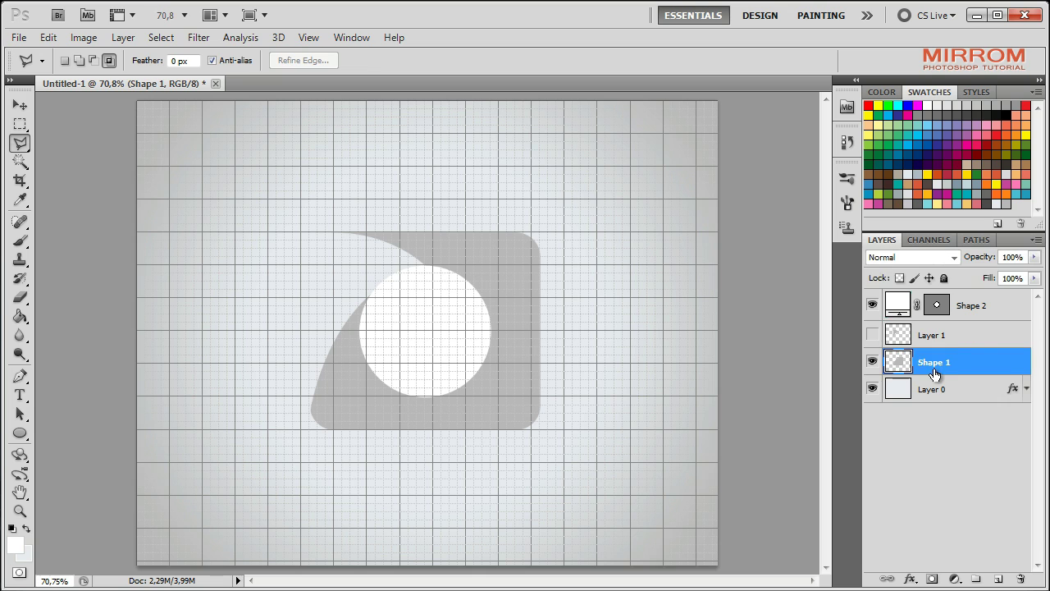
pyautogui.press('v')
pyautogui.click(913, 341)
pyautogui.click(872, 334)
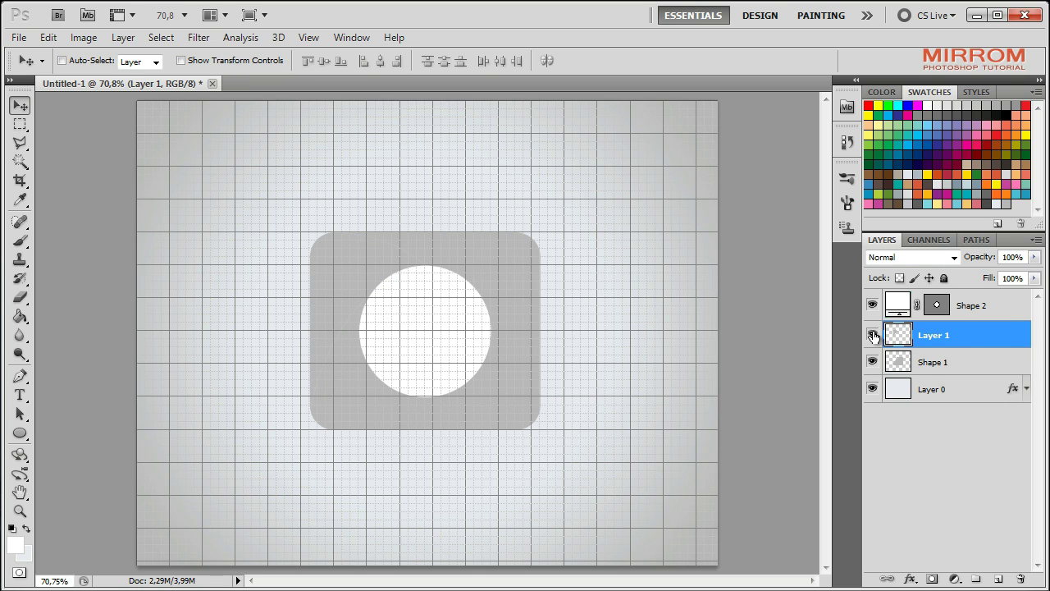
# Step: Give Layer 1 a dark red Color Overlay
pyautogui.doubleClick(1012, 333)
pyautogui.click(525, 358)
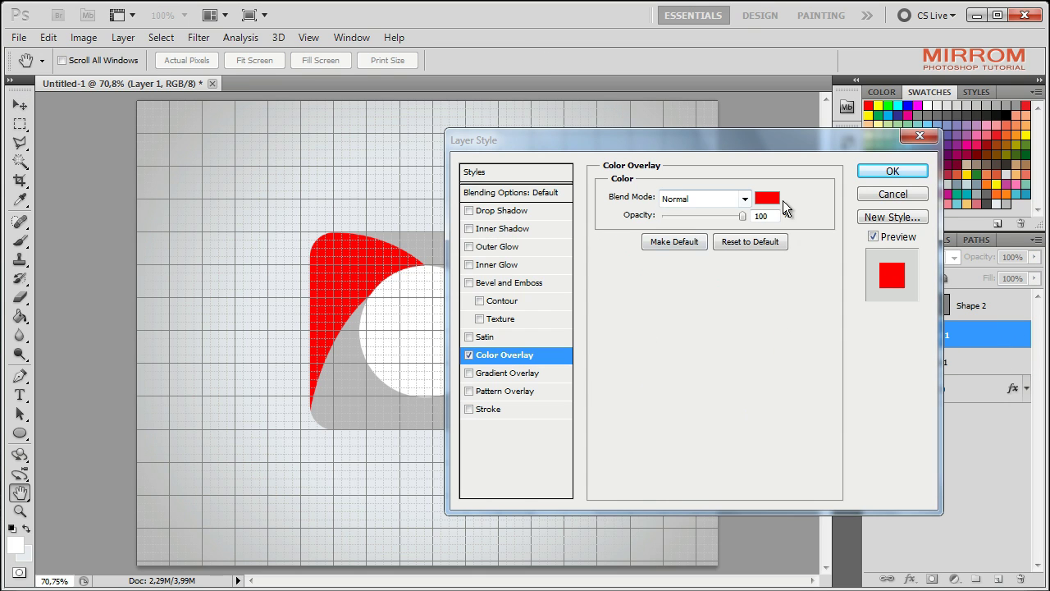
pyautogui.click(767, 199)
pyautogui.click(460, 353)
pyautogui.click(739, 251)
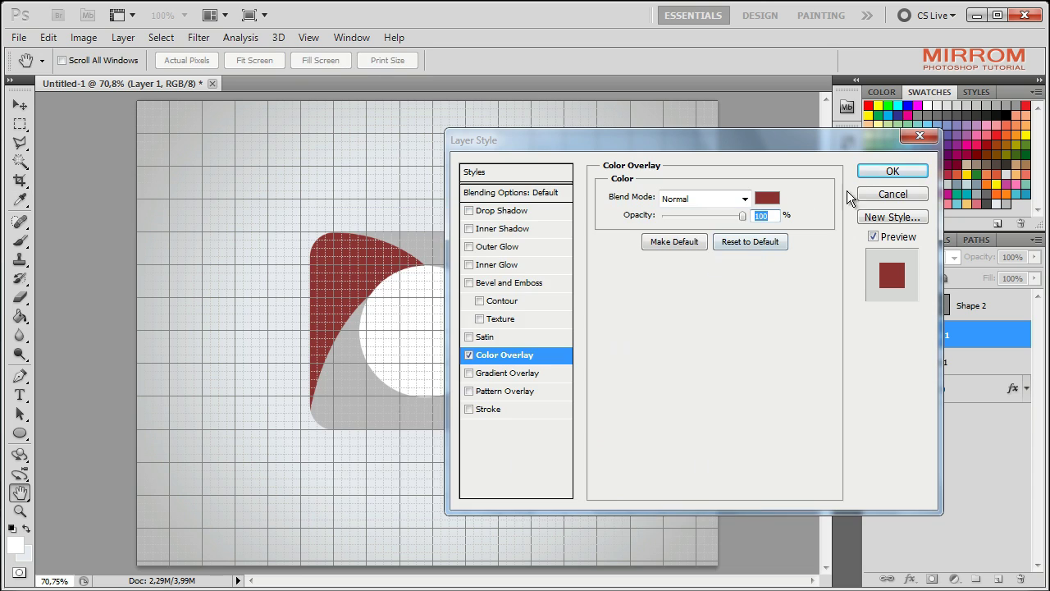
pyautogui.click(892, 170)
pyautogui.click(1026, 335)
# Step: Duplicate Layer 1 and change the copy's overlay to a light pinkish red
pyautogui.hotkey('ctrl', 'j')
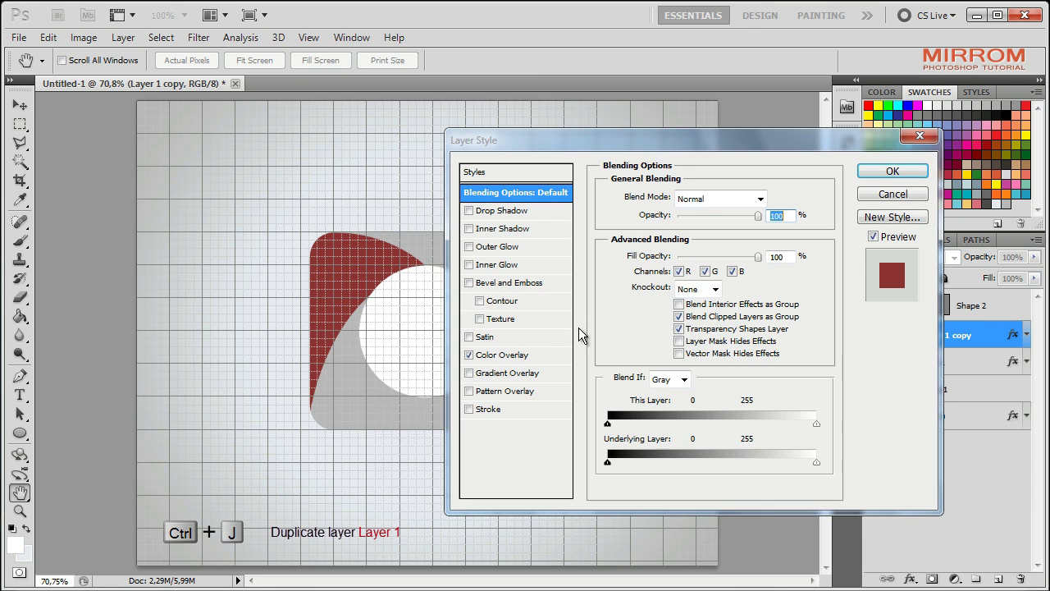
pyautogui.doubleClick(980, 333)
pyautogui.click(767, 198)
pyautogui.click(417, 290)
pyautogui.click(720, 246)
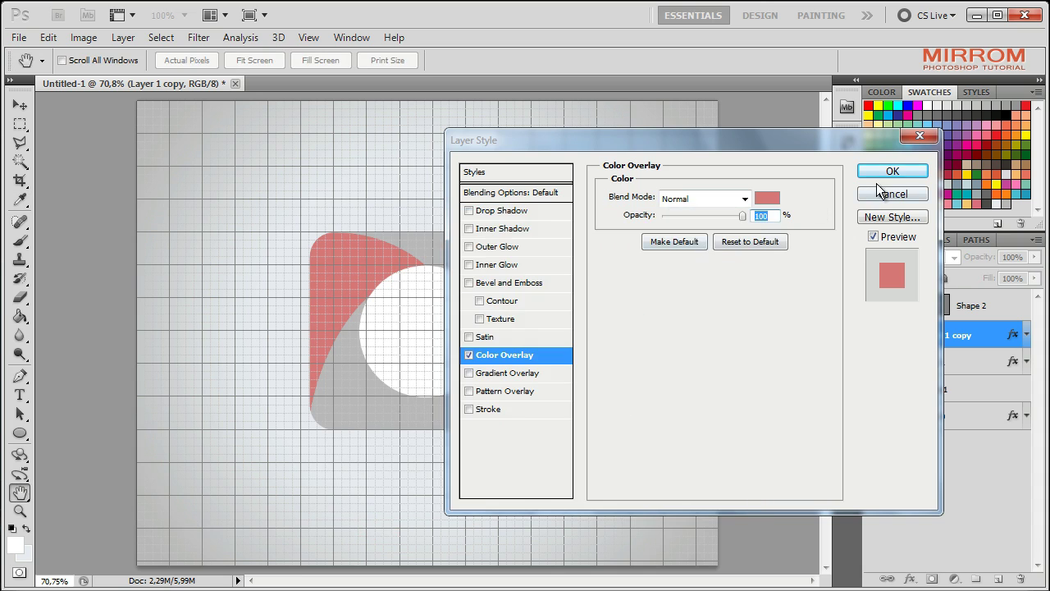
pyautogui.click(893, 170)
pyautogui.click(49, 37)
pyautogui.moveTo(73, 372)
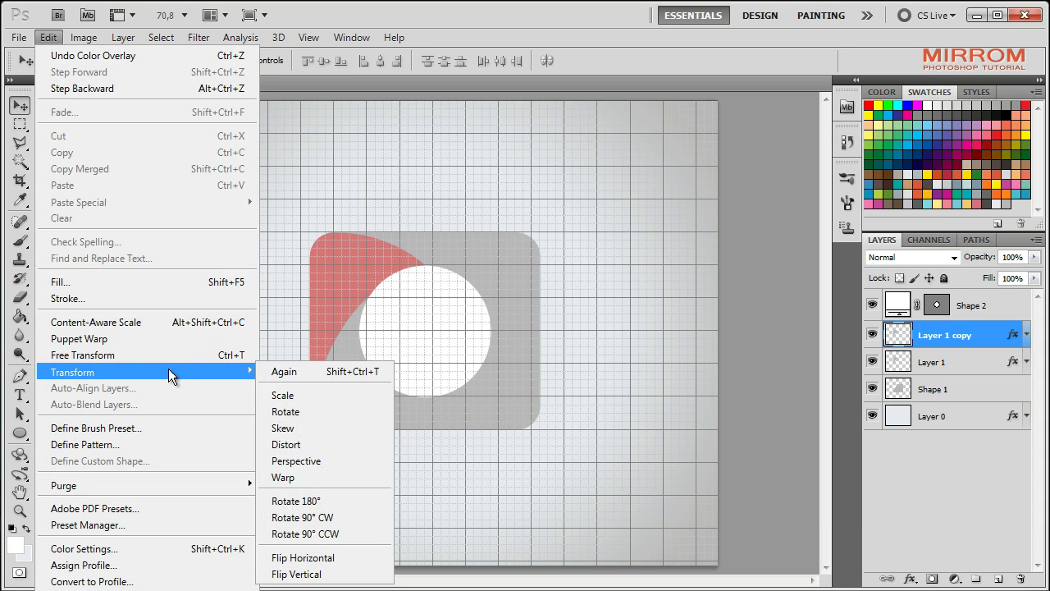
# Step: Flip the pink copy horizontally and vertically and place it at the square's lower right
pyautogui.click(349, 562)
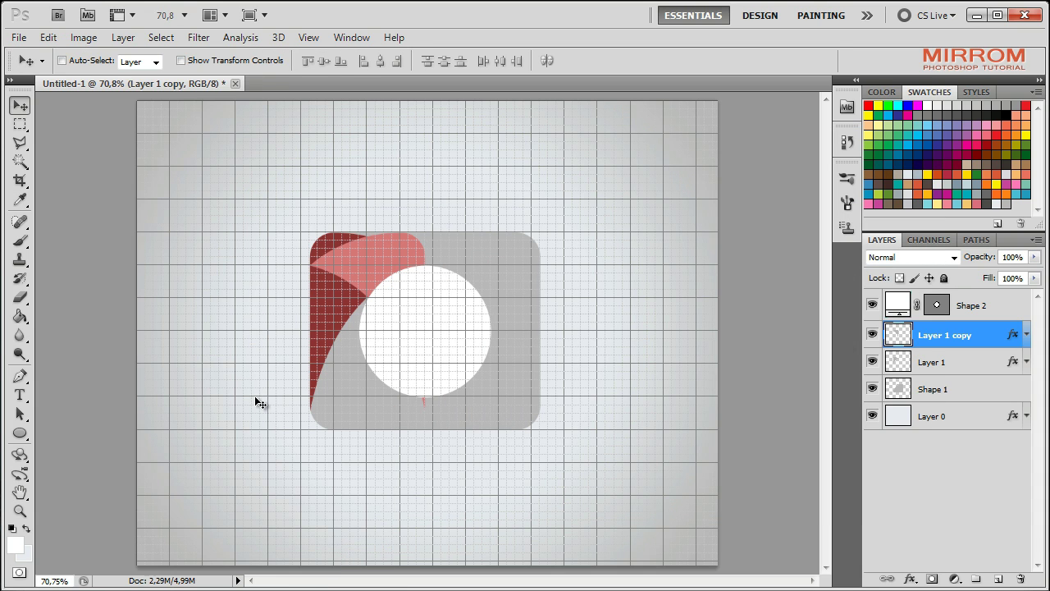
pyautogui.click(49, 37)
pyautogui.moveTo(72, 372)
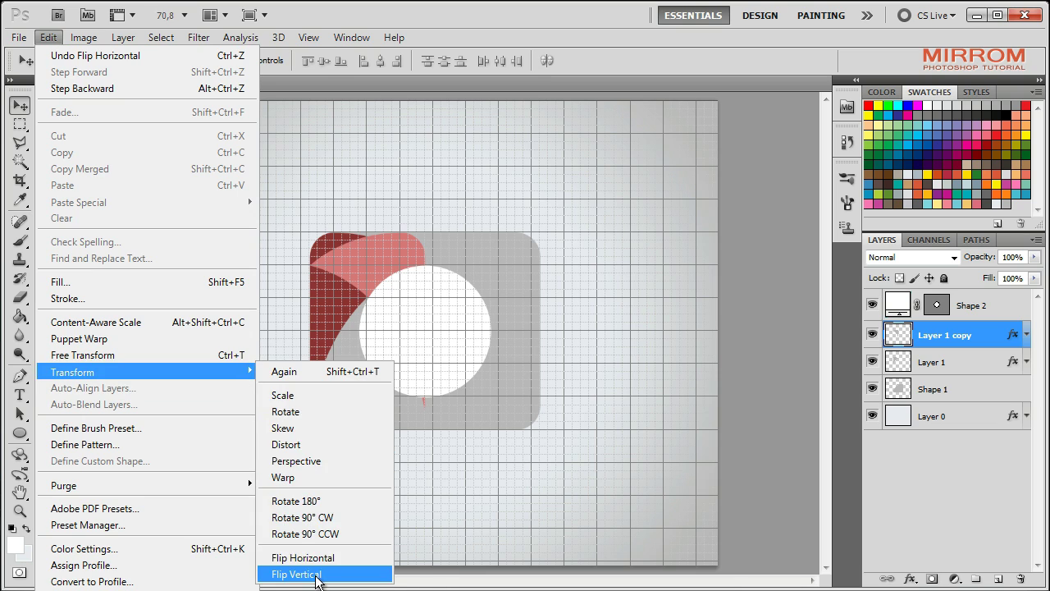
pyautogui.click(316, 575)
pyautogui.moveTo(370, 399); pyautogui.dragTo(491, 399)
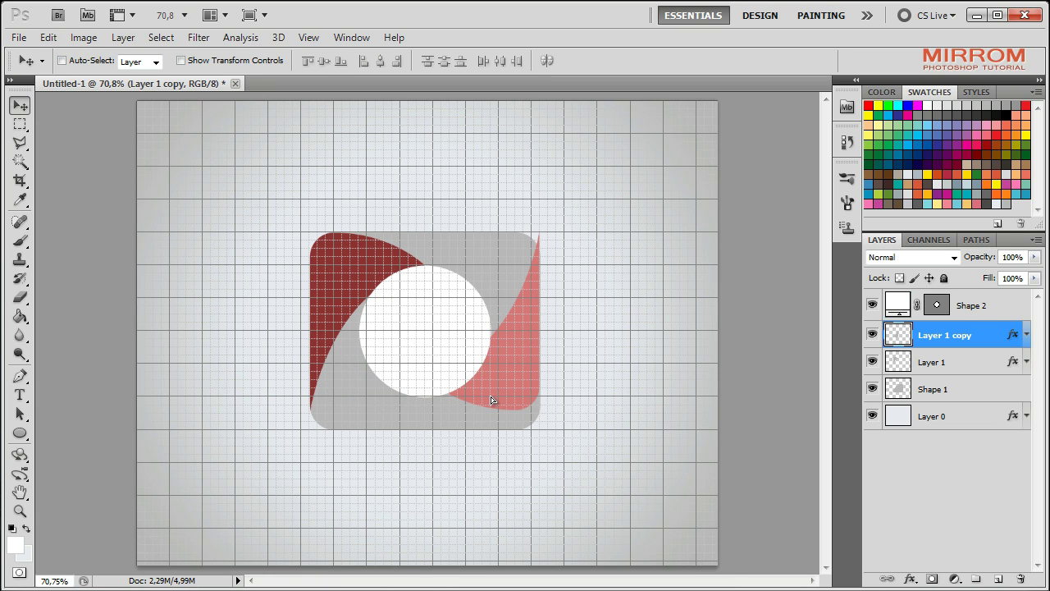
pyautogui.hotkey('shift', 'Down')
pyautogui.hotkey('shift', 'Down')
pyautogui.hotkey('shift', 'Down')
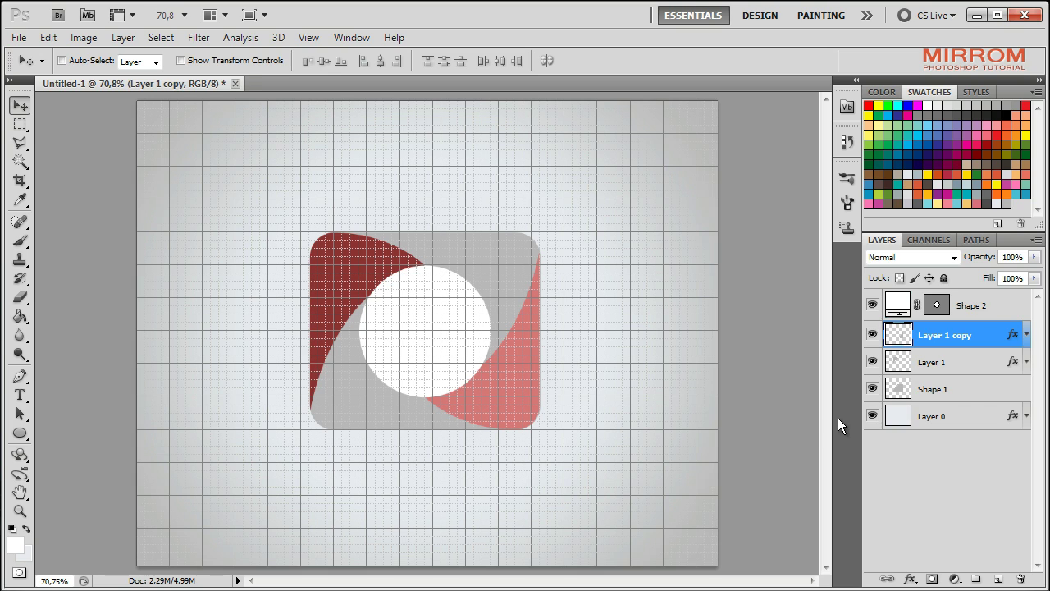
pyautogui.click(925, 392)
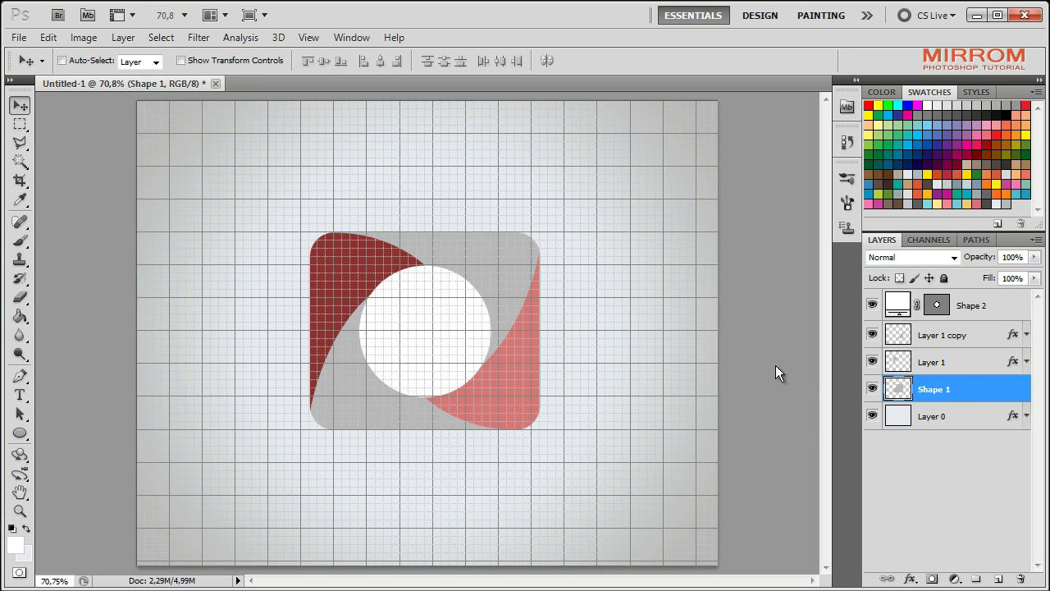
# Step: Cut the square's top-right area onto a new Layer 2 using a Polygonal Lasso selection
pyautogui.click(20, 142)
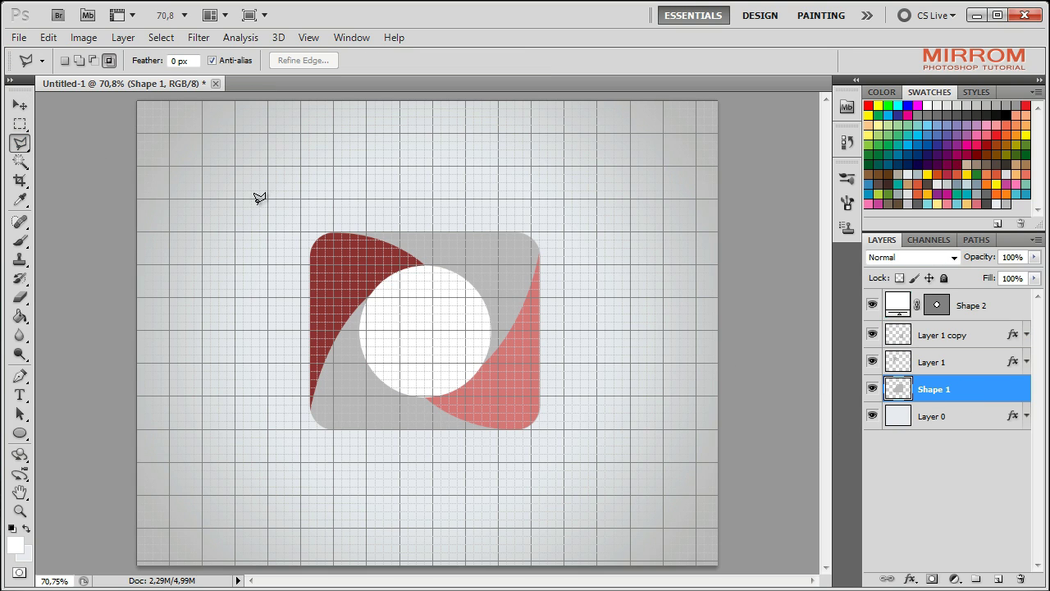
pyautogui.click(319, 233)
pyautogui.click(499, 379)
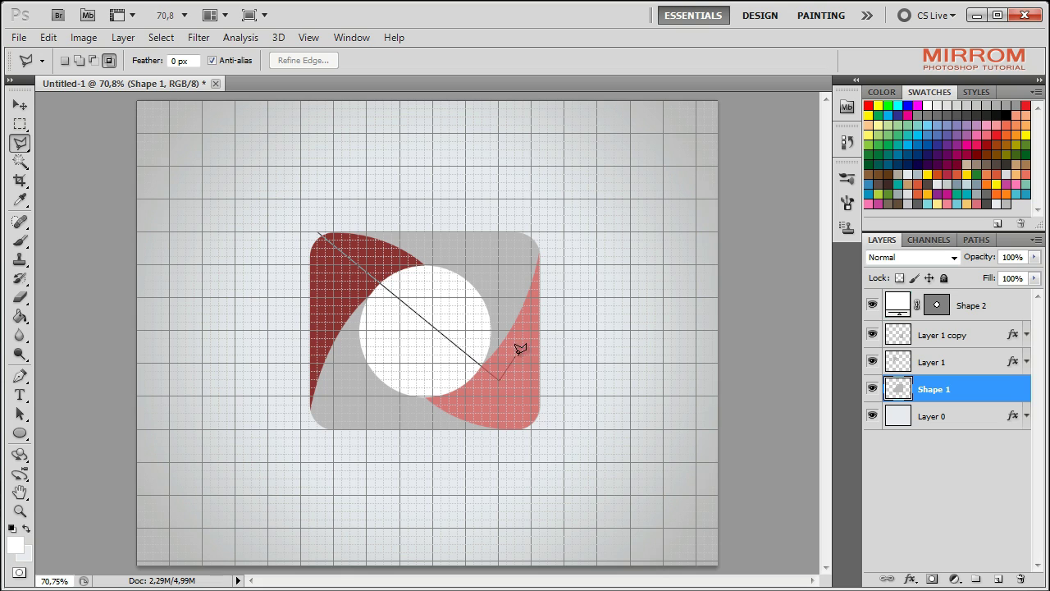
pyautogui.click(548, 248)
pyautogui.click(542, 224)
pyautogui.click(319, 231)
pyautogui.rightClick(502, 261)
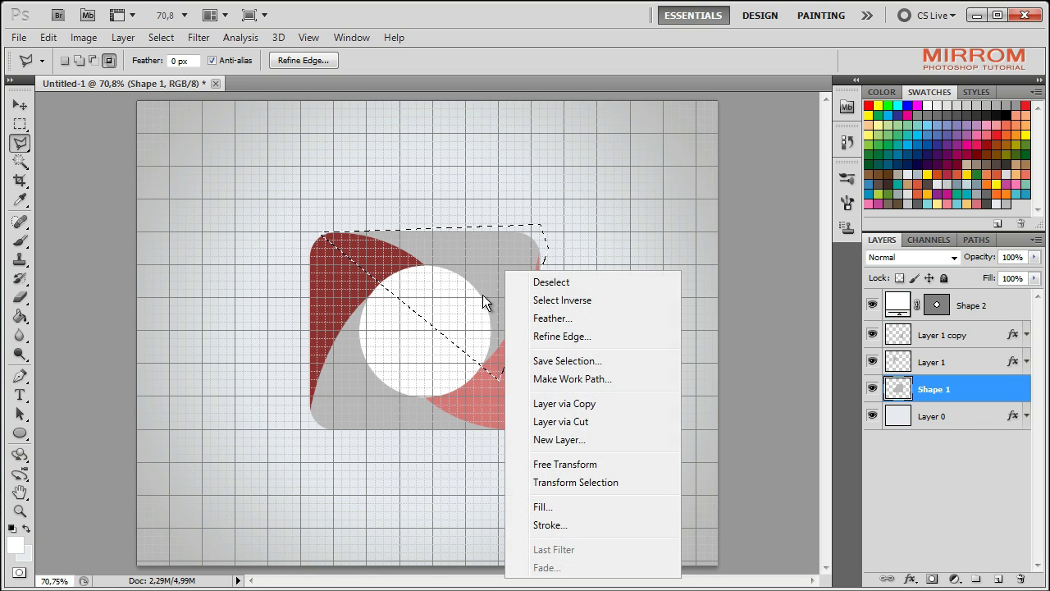
pyautogui.click(564, 419)
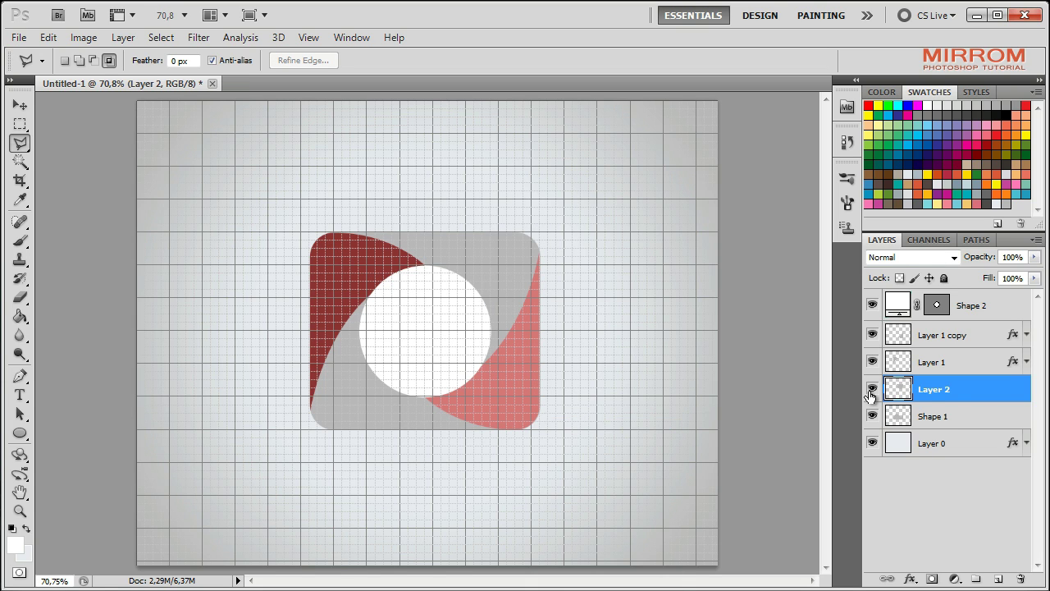
# Step: Give Layer 2 a cyan Color Overlay and hide the grid
pyautogui.doubleClick(1003, 387)
pyautogui.click(529, 356)
pyautogui.click(767, 198)
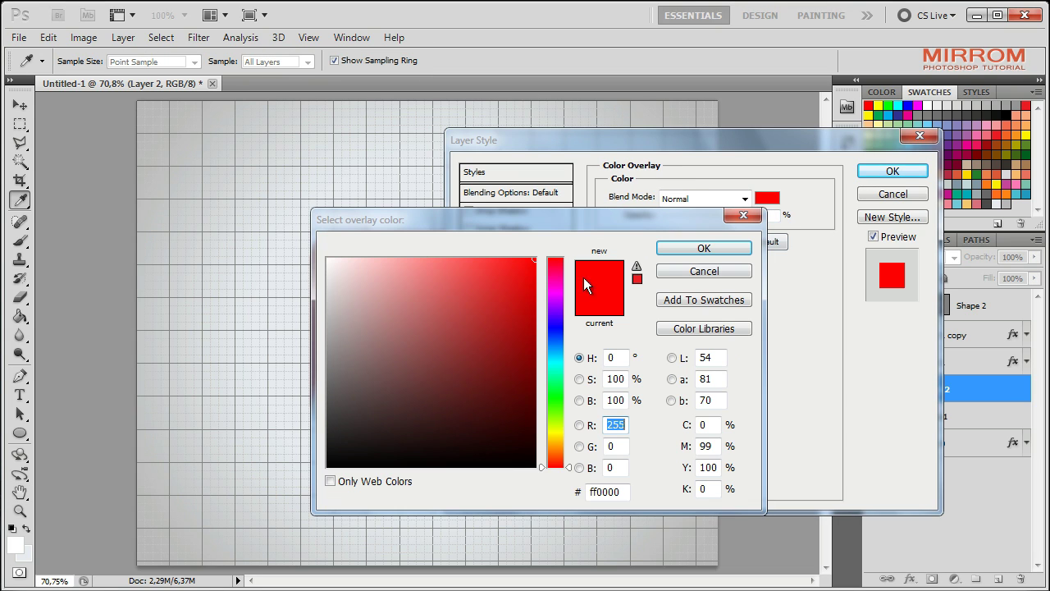
pyautogui.click(555, 361)
pyautogui.click(704, 248)
pyautogui.click(893, 170)
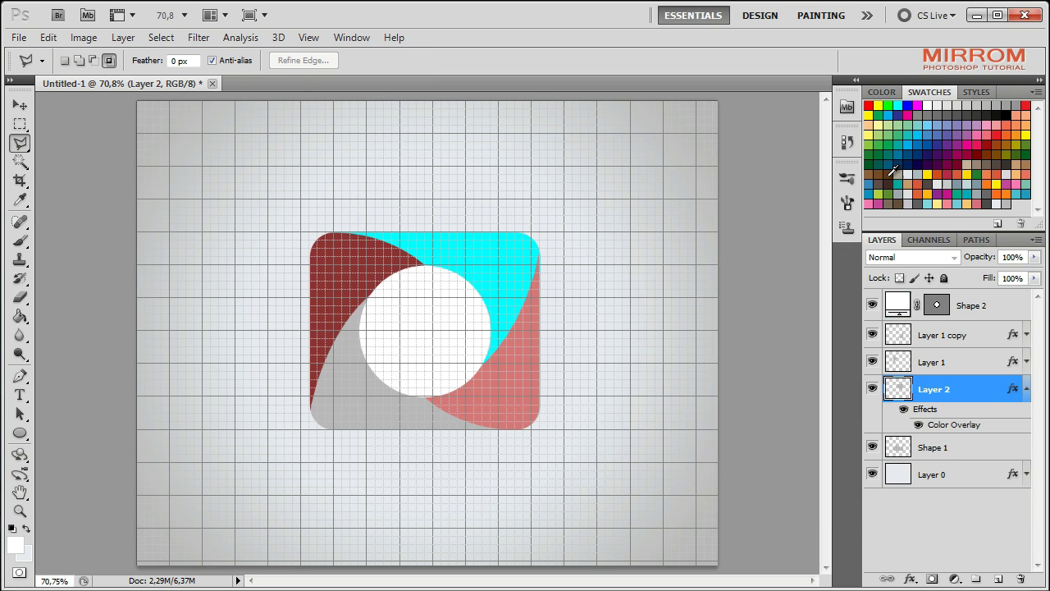
pyautogui.click(1026, 388)
pyautogui.click(872, 416)
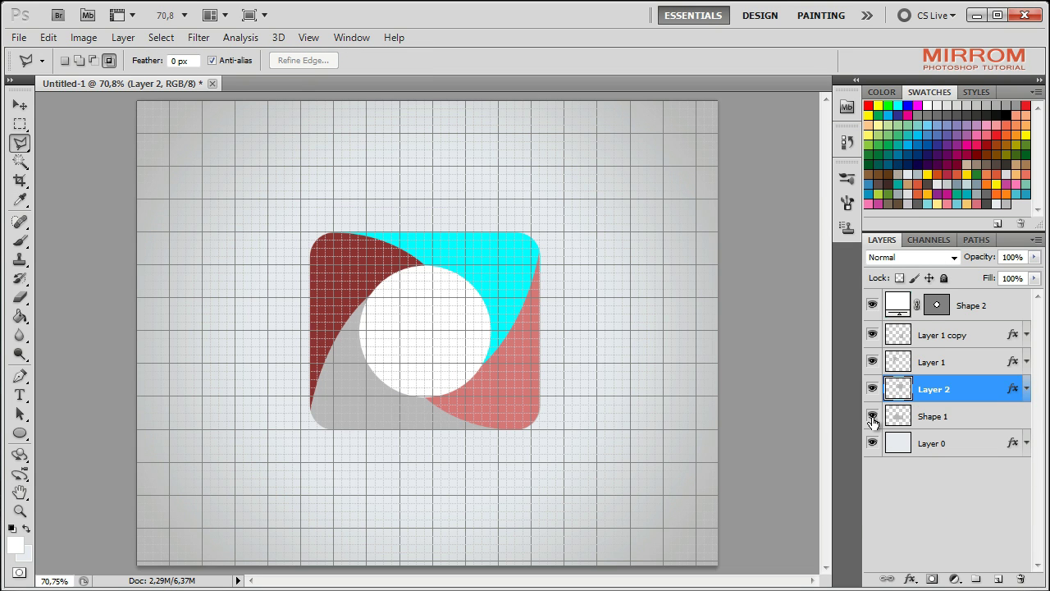
pyautogui.hotkey('ctrl', 'h')
pyautogui.hotkey('ctrl', 'h')
pyautogui.press('v')
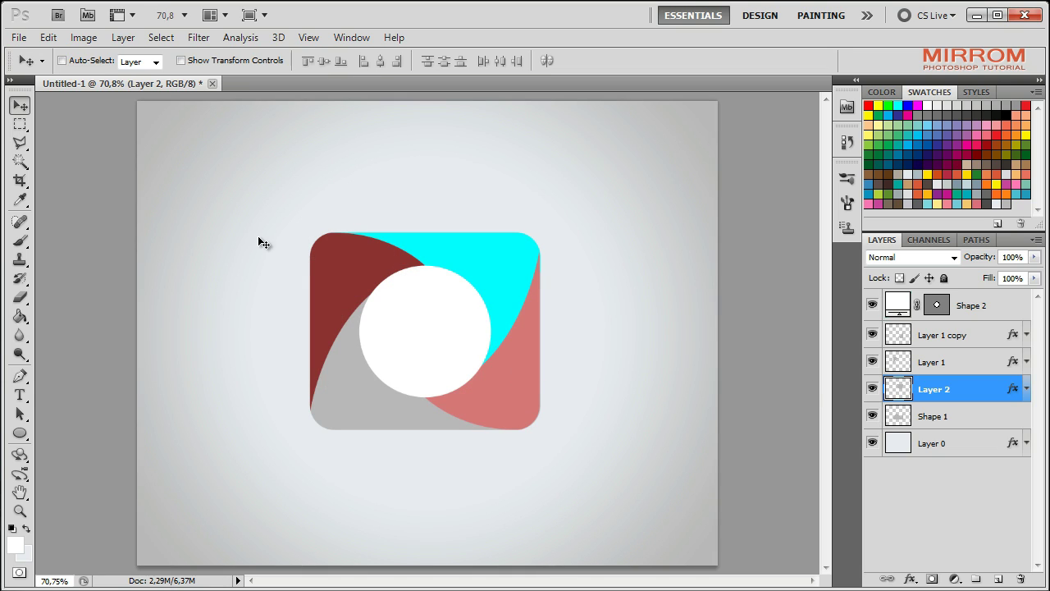
# Step: Turn on Auto-Select, select the dark red Layer 1 and view at 100%
pyautogui.click(152, 90)
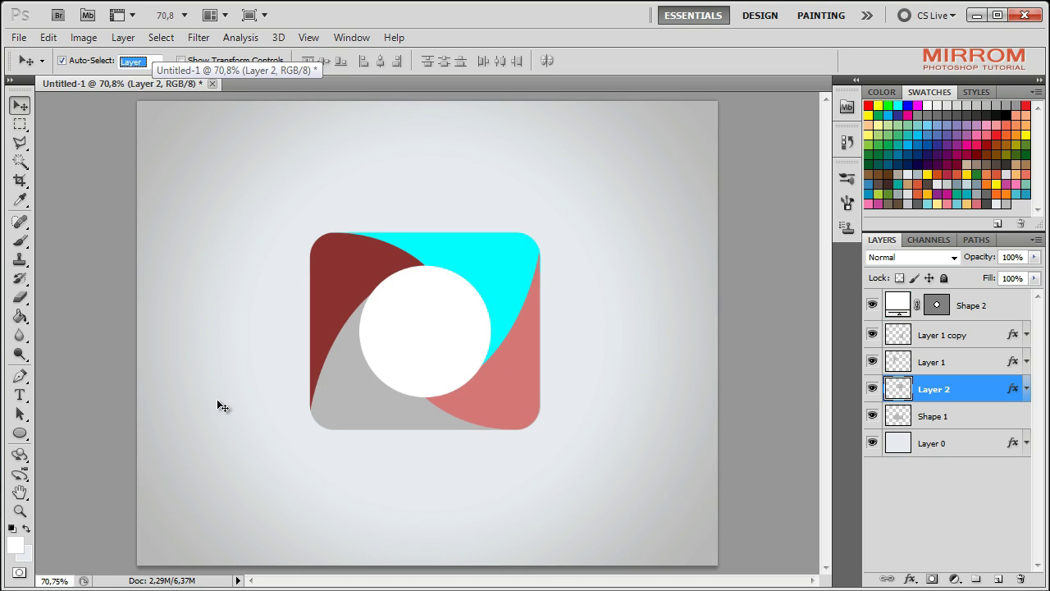
pyautogui.click(321, 291)
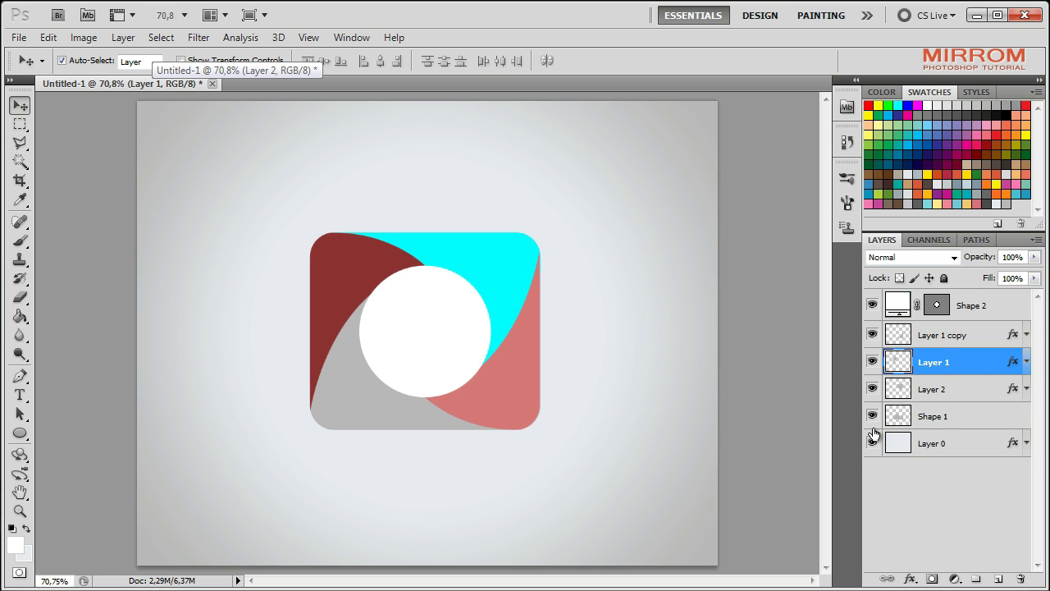
pyautogui.doubleClick(995, 360)
pyautogui.moveTo(644, 137); pyautogui.dragTo(593, 196)
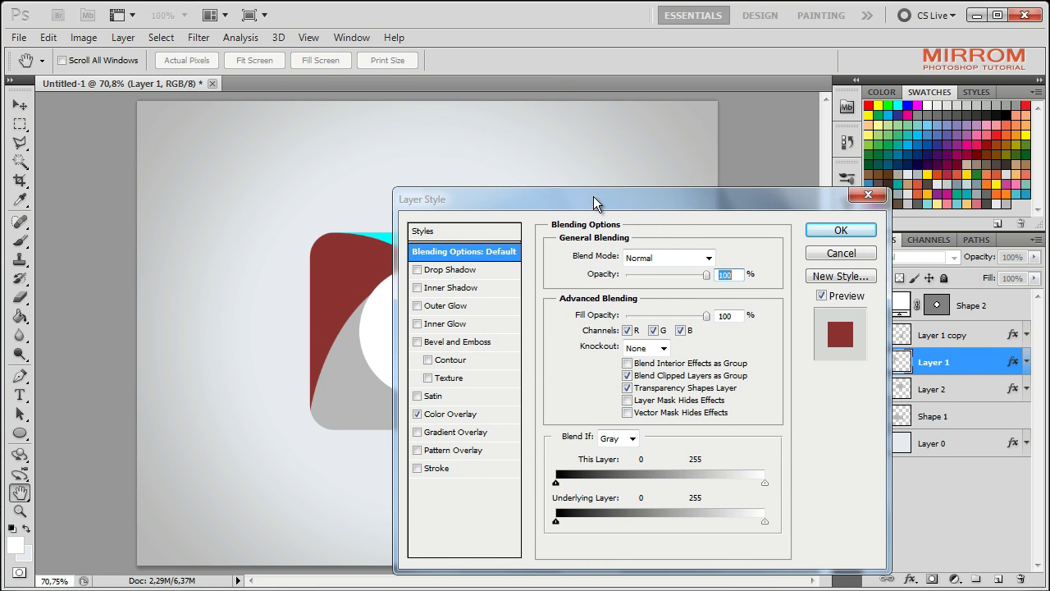
pyautogui.click(831, 253)
pyautogui.press('z')
pyautogui.click(398, 60)
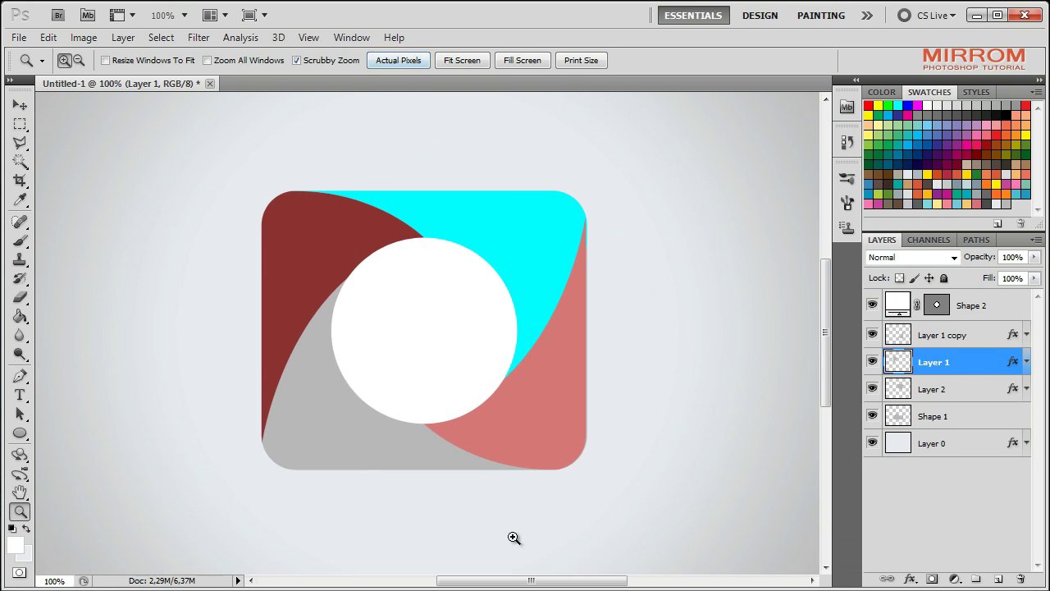
pyautogui.moveTo(525, 580); pyautogui.dragTo(543, 581)
pyautogui.press('v')
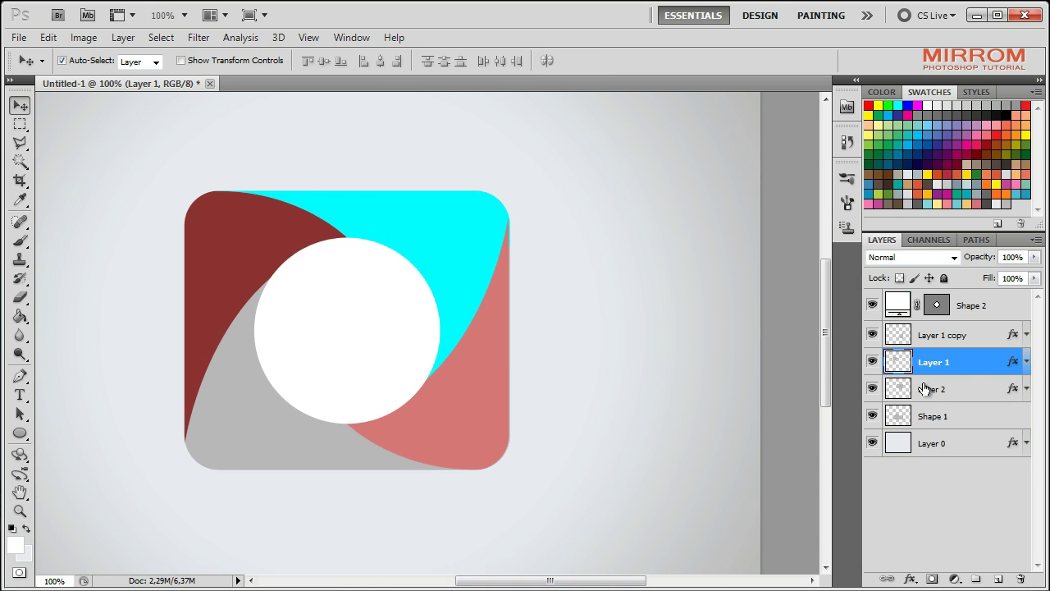
# Step: Change Layer 1's Color Overlay colour to light cyan 71c9d9
pyautogui.doubleClick(989, 363)
pyautogui.click(476, 415)
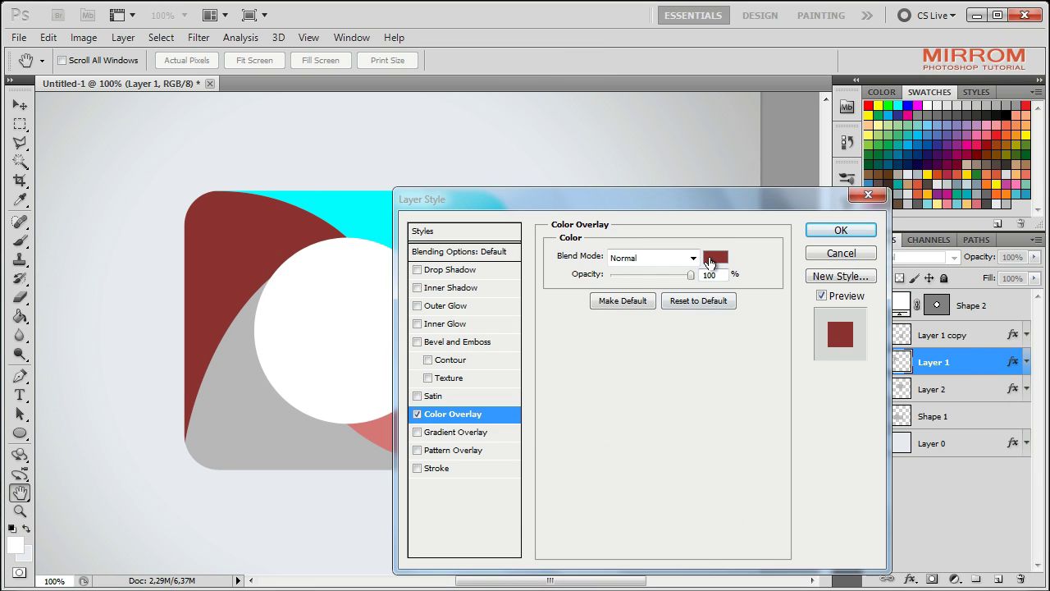
pyautogui.click(712, 258)
pyautogui.moveTo(607, 226); pyautogui.dragTo(637, 233)
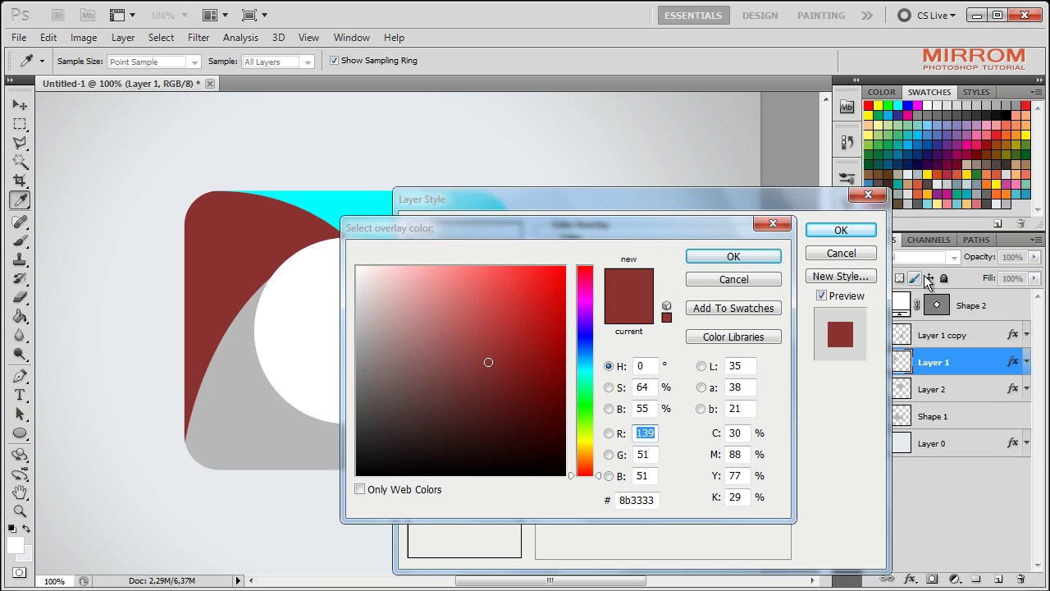
pyautogui.click(957, 202)
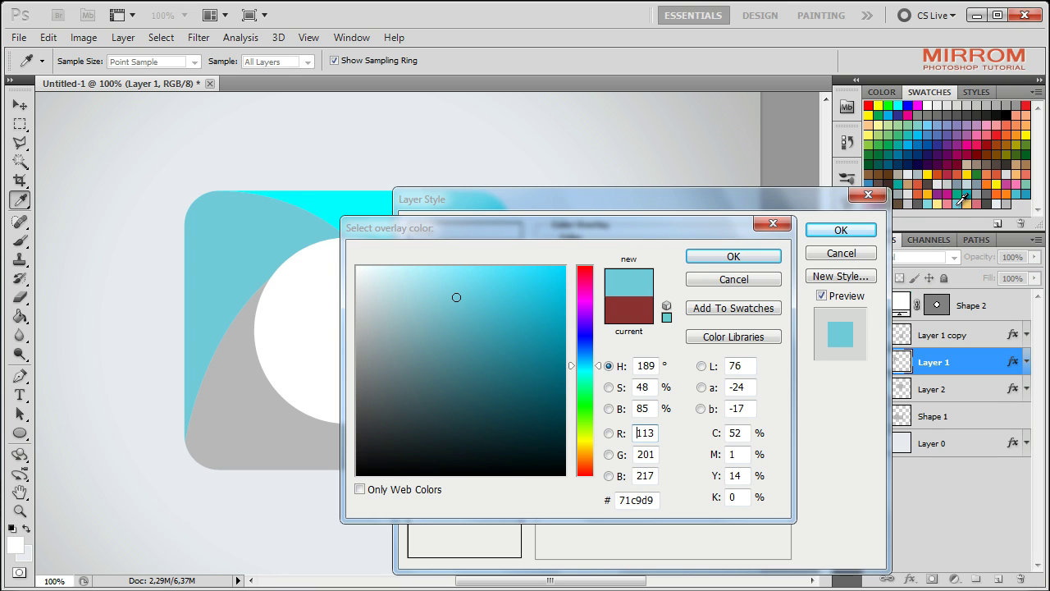
pyautogui.click(733, 256)
pyautogui.click(824, 233)
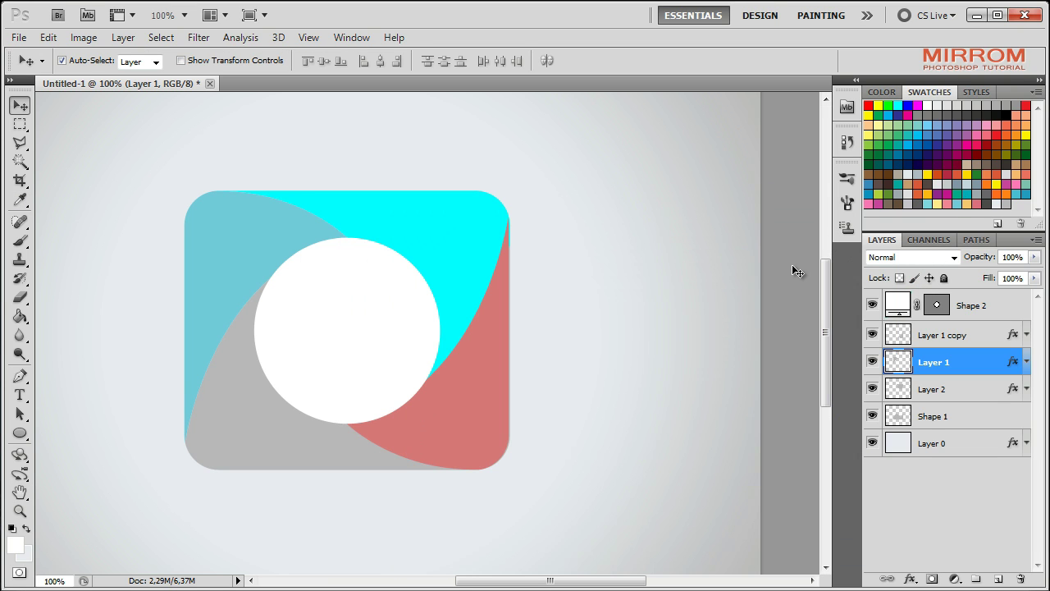
# Step: Load Layer 1's shape as a selection, add a new layer, and set the foreground to darker teal
pyautogui.keyDown('ctrl'); pyautogui.click(903, 362); pyautogui.keyUp('ctrl')
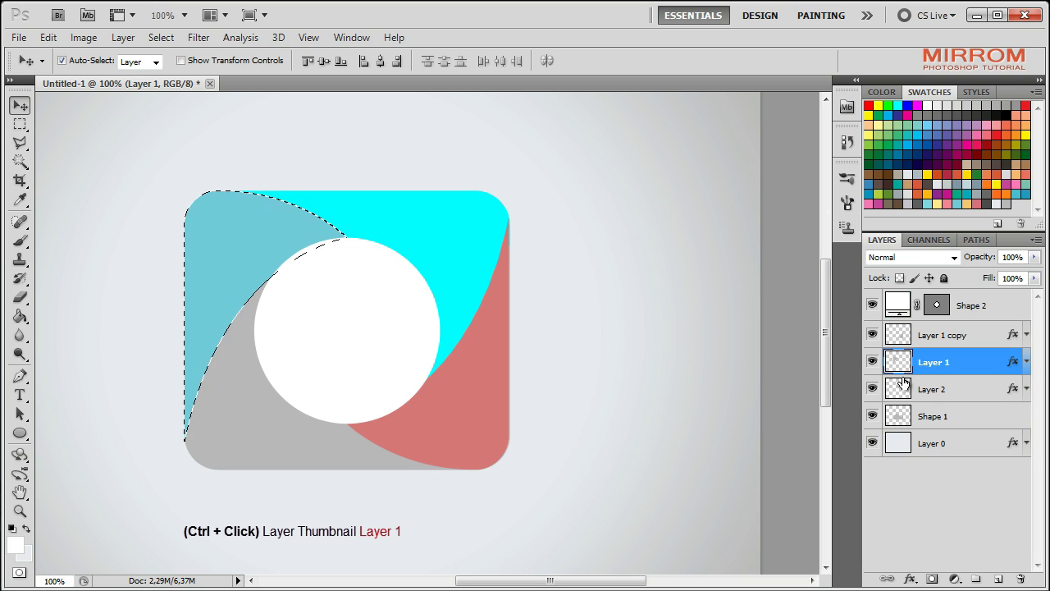
pyautogui.click(997, 579)
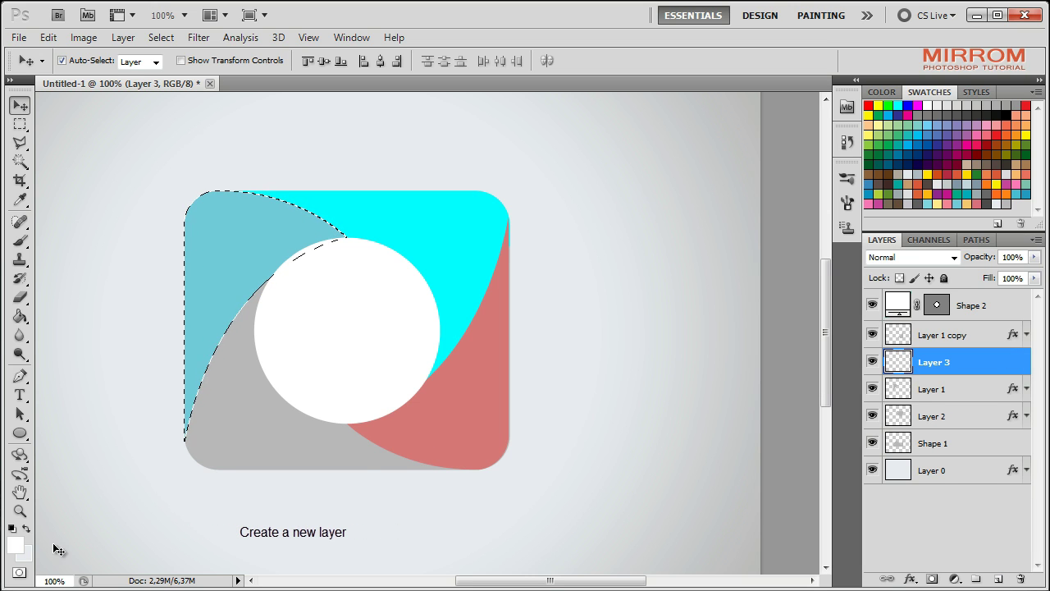
pyautogui.click(14, 543)
pyautogui.click(228, 271)
pyautogui.moveTo(450, 293); pyautogui.dragTo(527, 344)
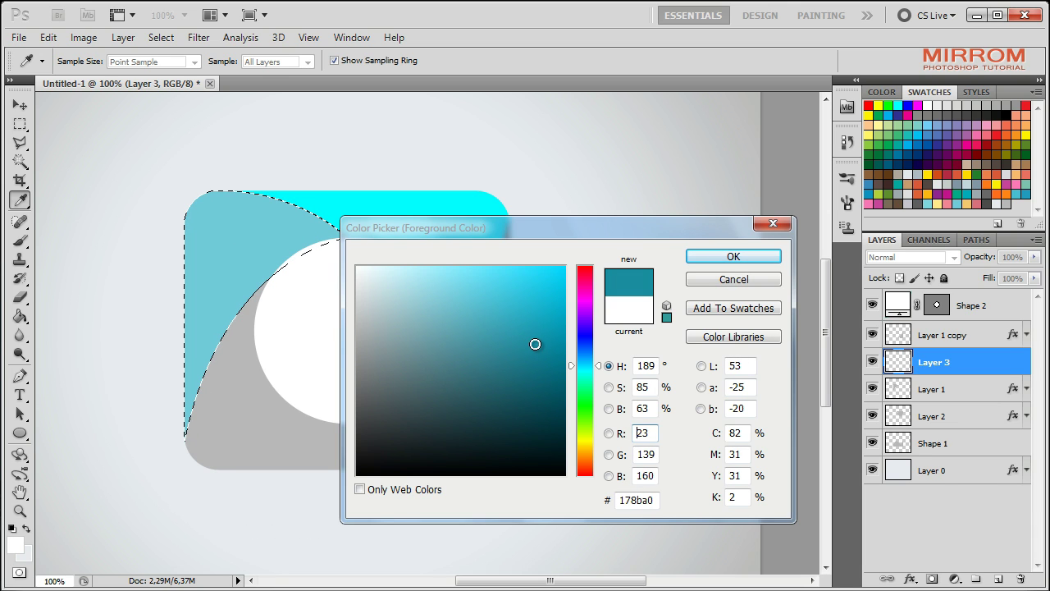
pyautogui.press('Return')
# Step: Paint soft dark teal shading along the curved inner edge with 60 px, then 200 px, soft brushes
pyautogui.press('v')
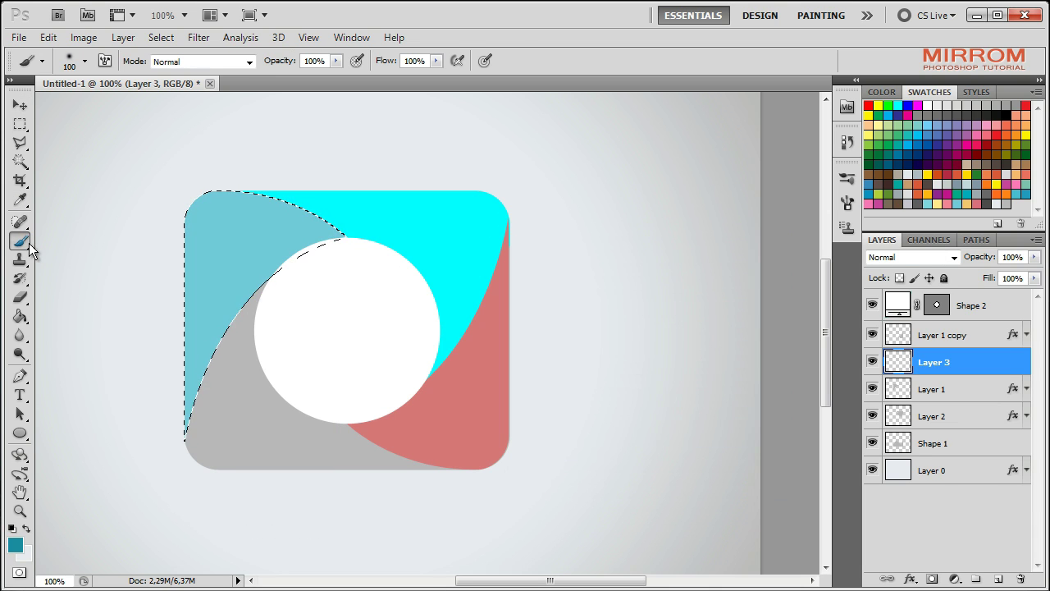
pyautogui.click(20, 241)
pyautogui.click(84, 61)
pyautogui.scroll(-2, 192, 218)
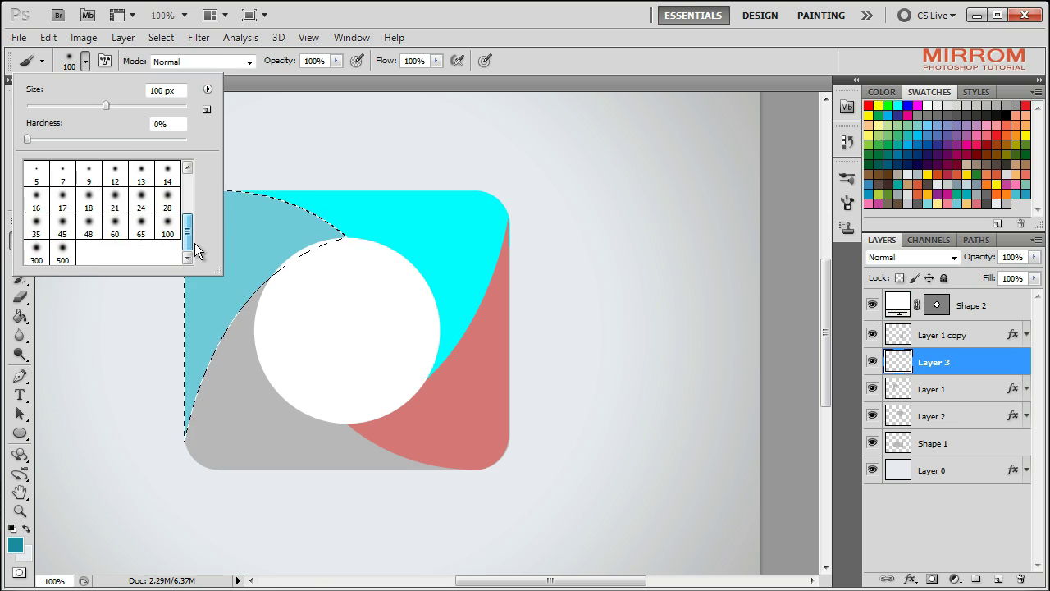
pyautogui.click(115, 237)
pyautogui.press('Return')
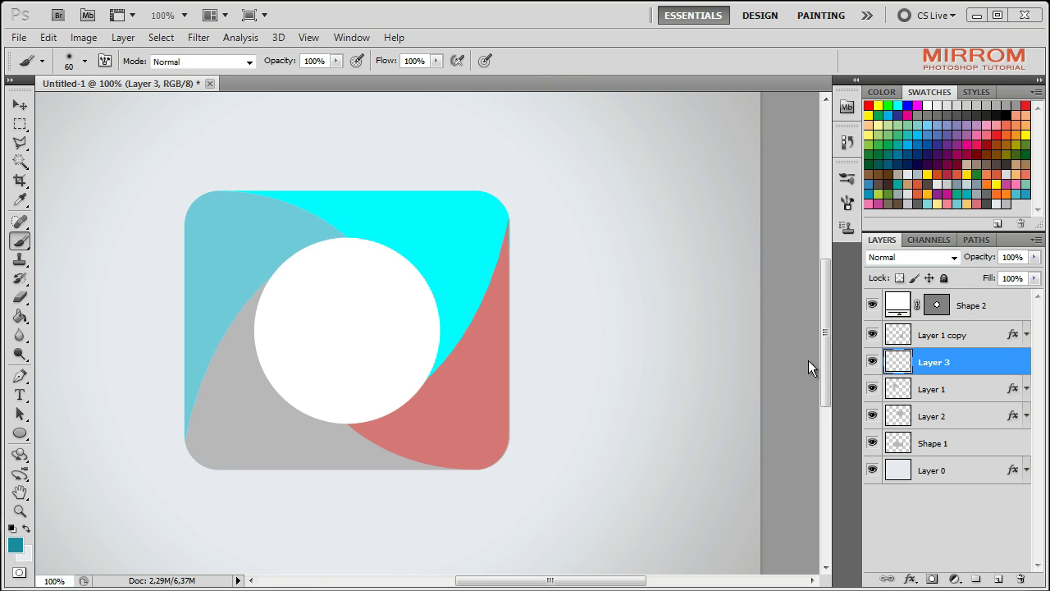
pyautogui.keyDown('ctrl'); pyautogui.click(897, 389); pyautogui.keyUp('ctrl')
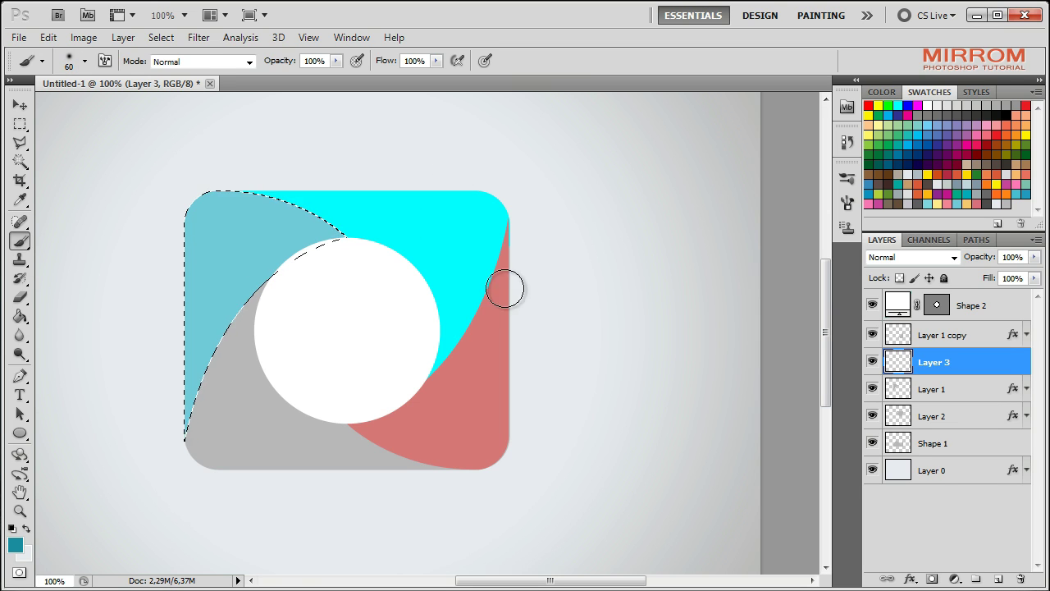
pyautogui.moveTo(316, 256)
pyautogui.mouseDown()
pyautogui.moveTo(257, 304)
pyautogui.moveTo(207, 386)
pyautogui.moveTo(265, 298)
pyautogui.moveTo(366, 253)
pyautogui.mouseUp()
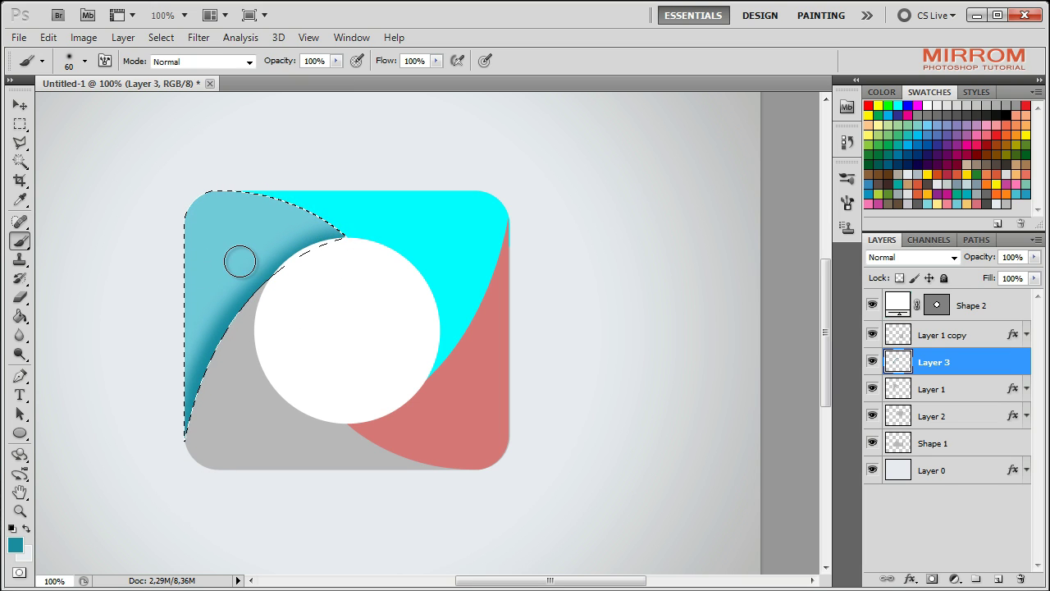
pyautogui.press(']')
pyautogui.press(']')
pyautogui.press(']')
pyautogui.press(']')
pyautogui.press(']')
pyautogui.press(']')
pyautogui.press(']')
pyautogui.press(']')
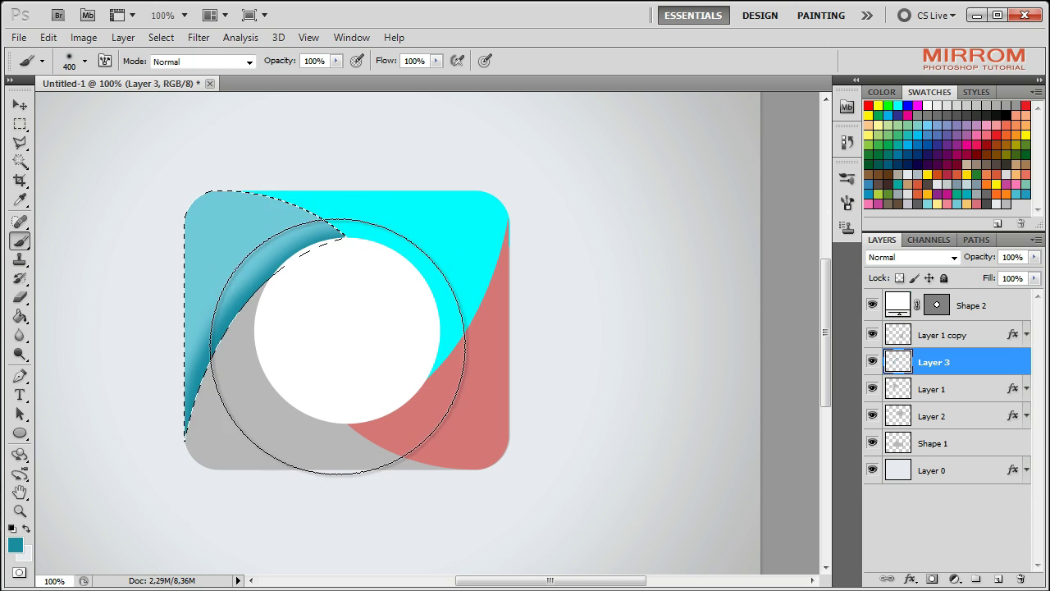
pyautogui.press(']')
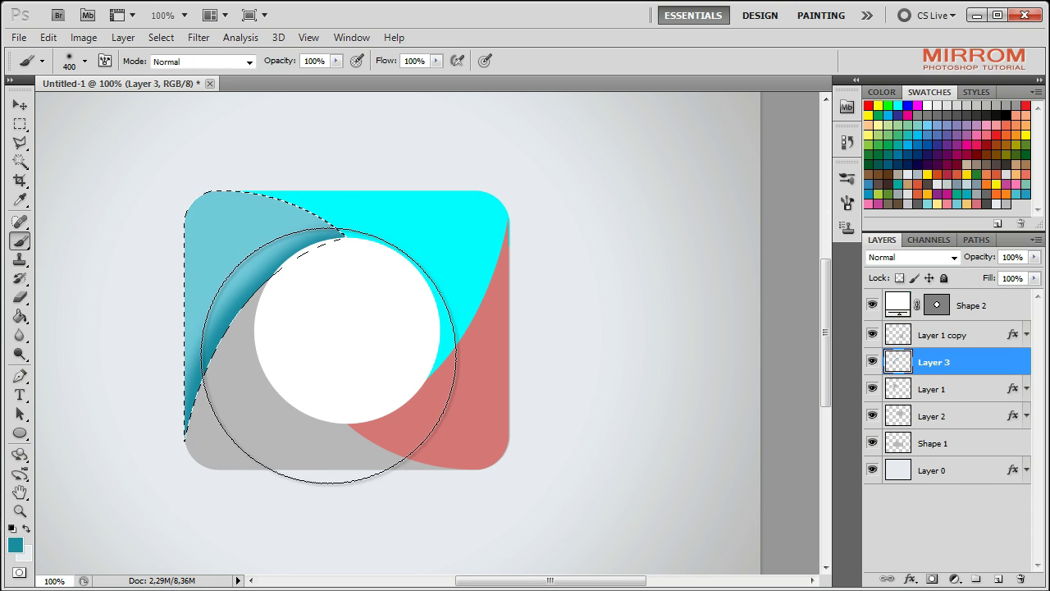
pyautogui.press('[')
pyautogui.press('[')
pyautogui.press('[')
pyautogui.moveTo(345, 287)
pyautogui.mouseDown()
pyautogui.moveTo(249, 356)
pyautogui.moveTo(224, 434)
pyautogui.mouseUp()
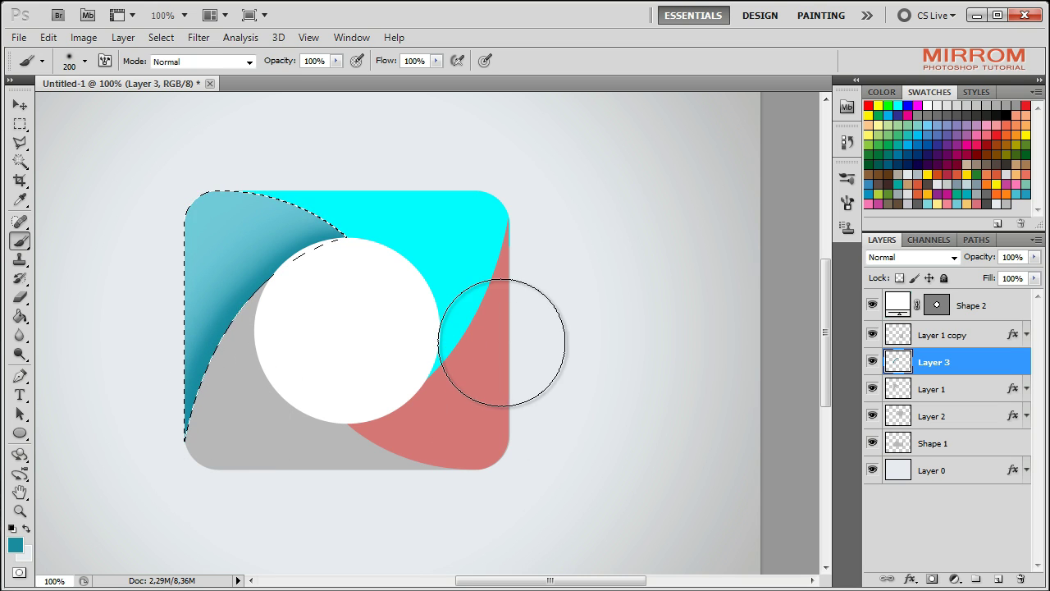
# Step: Deselect and lower Layer 3's opacity to 66% to soften the shading
pyautogui.hotkey('ctrl', 'd')
pyautogui.press('v')
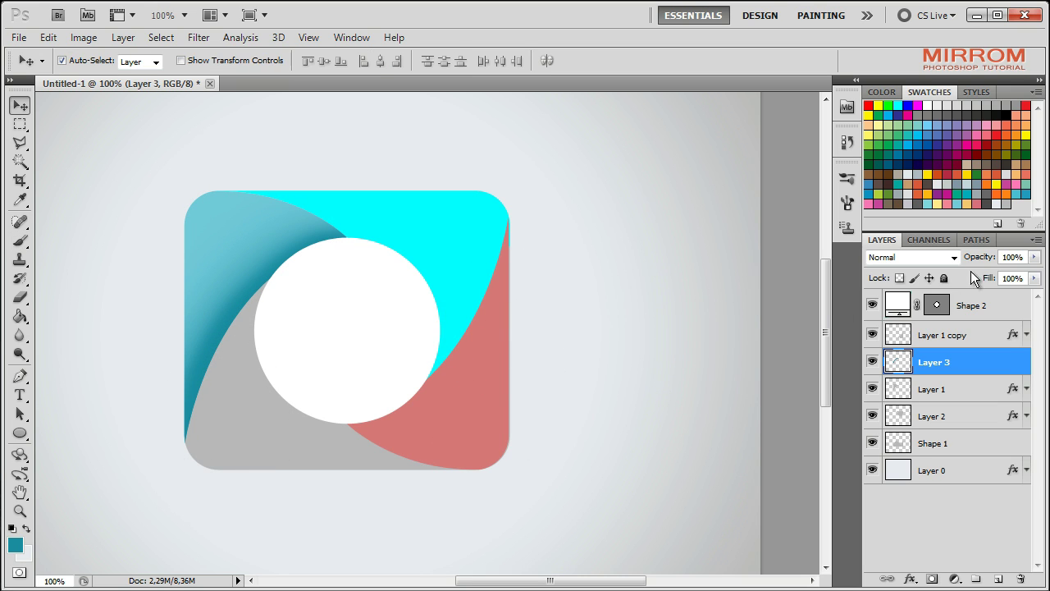
pyautogui.moveTo(969, 262); pyautogui.dragTo(964, 263)
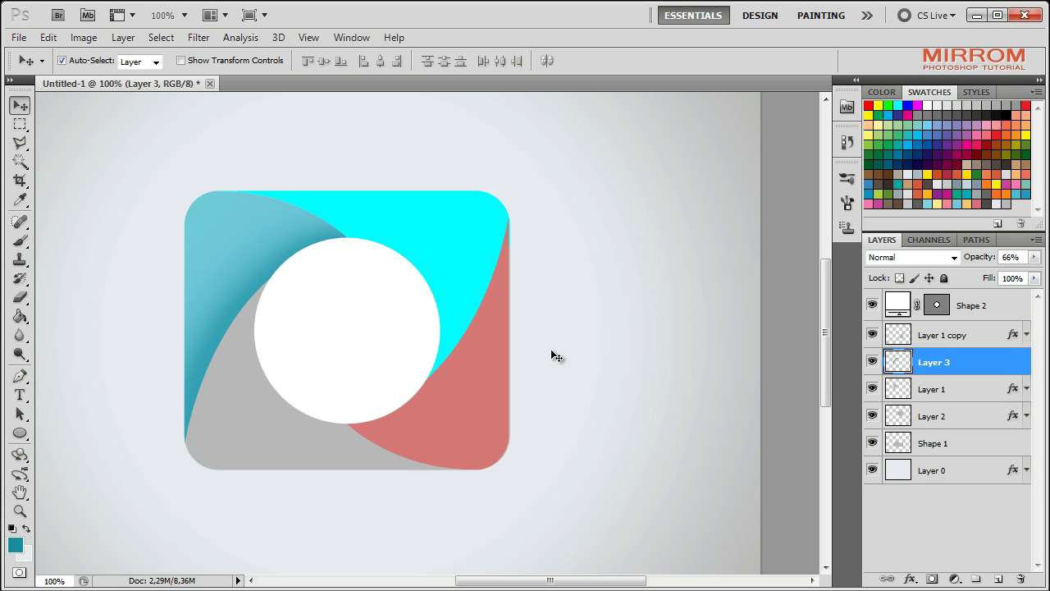
pyautogui.click(441, 228)
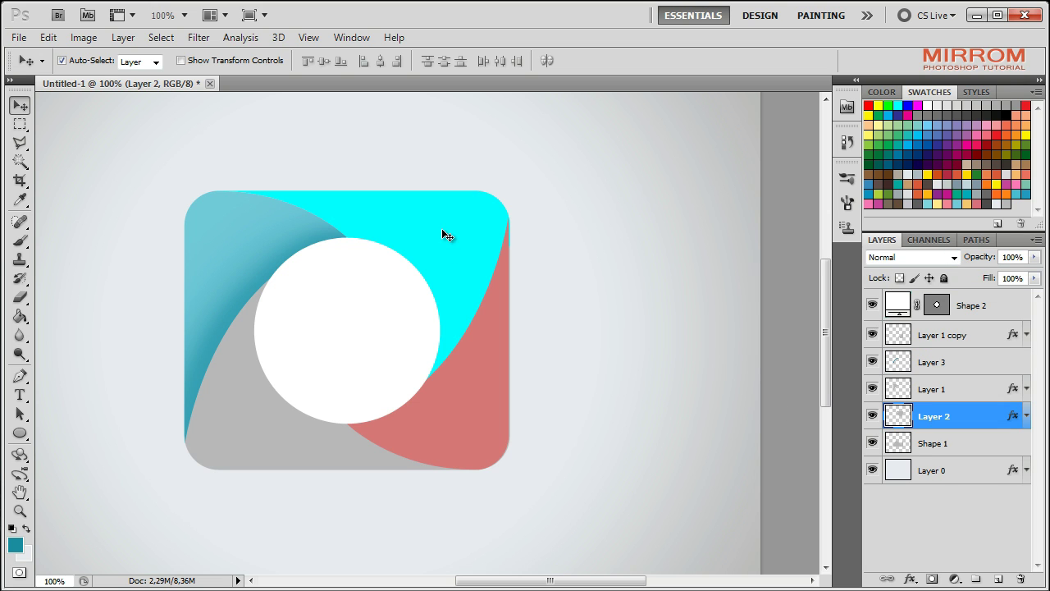
# Step: Change Layer 2's colour overlay to yellow
pyautogui.doubleClick(996, 413)
pyautogui.click(495, 405)
pyautogui.click(714, 256)
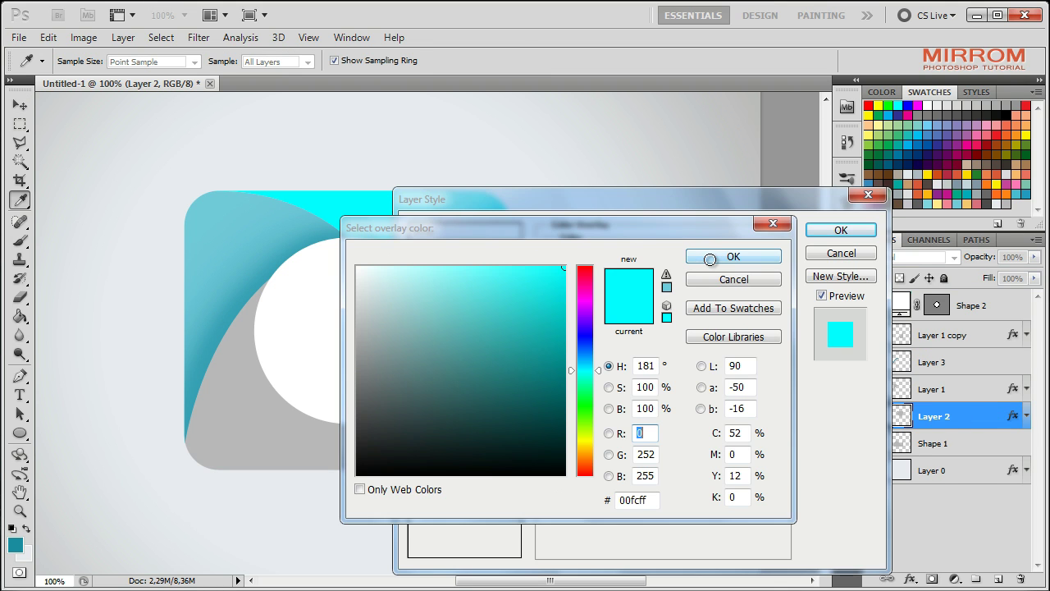
pyautogui.click(963, 203)
pyautogui.click(733, 256)
pyautogui.click(841, 229)
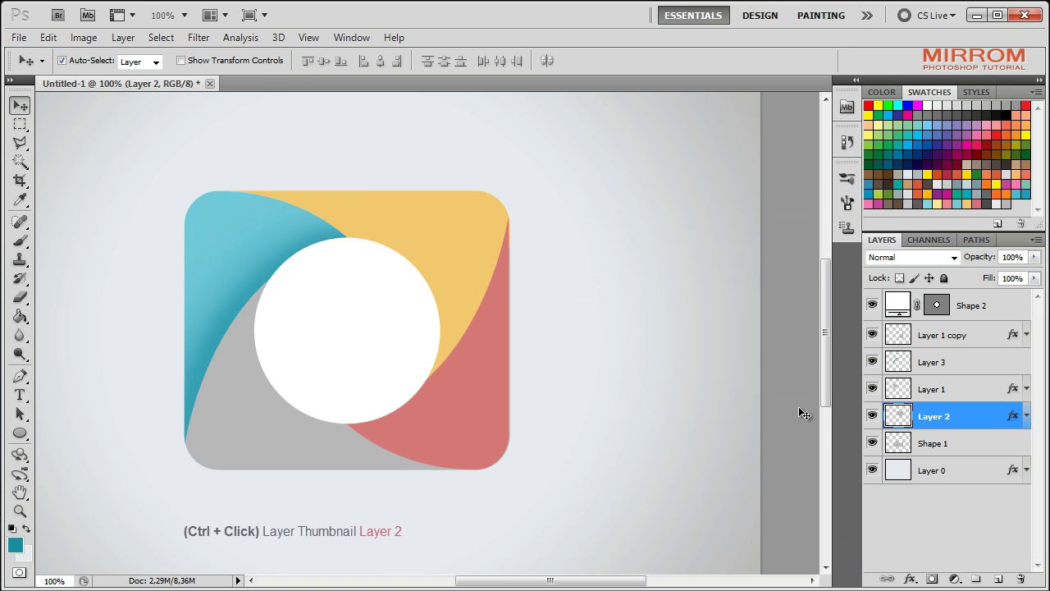
# Step: Load Layer 2's outline as a selection, add Layer 4, and set an orange foreground colour
pyautogui.keyDown('ctrl'); pyautogui.click(895, 422); pyautogui.keyUp('ctrl')
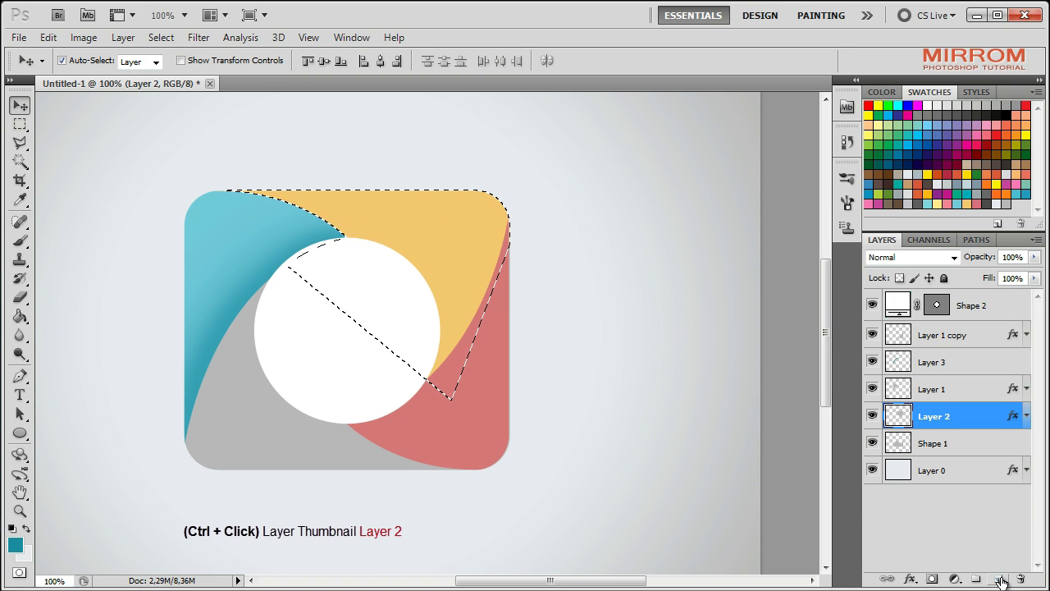
pyautogui.click(1000, 581)
pyautogui.click(15, 543)
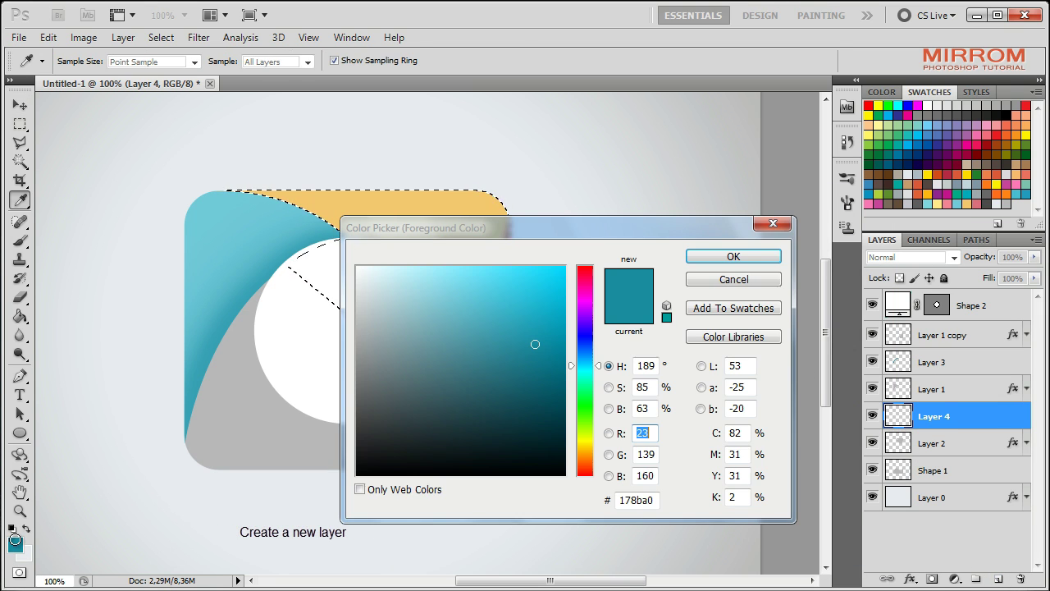
pyautogui.moveTo(624, 232); pyautogui.dragTo(681, 227)
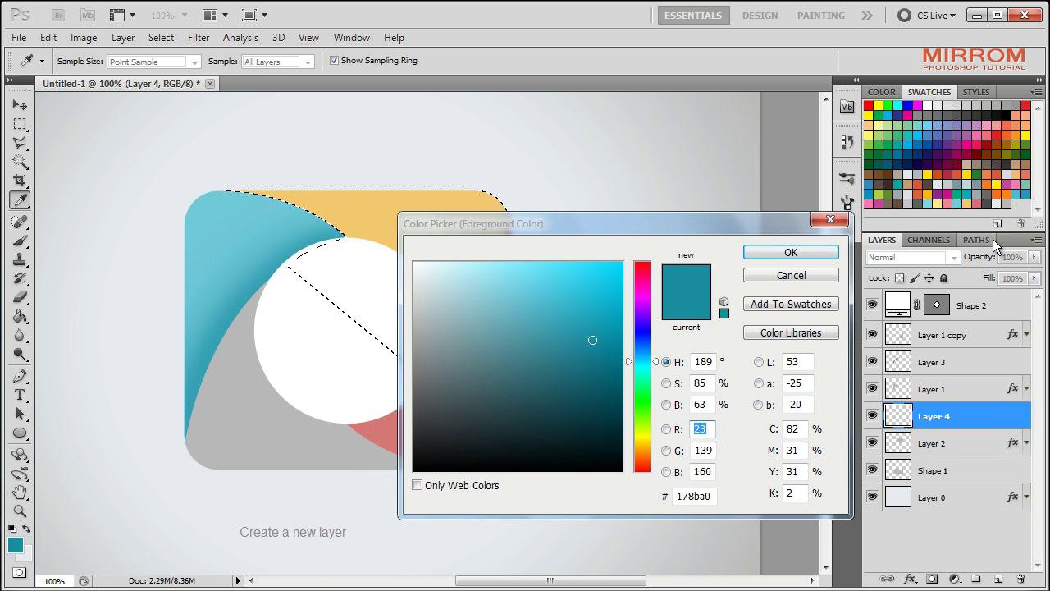
pyautogui.click(1014, 192)
pyautogui.moveTo(621, 276); pyautogui.dragTo(566, 279)
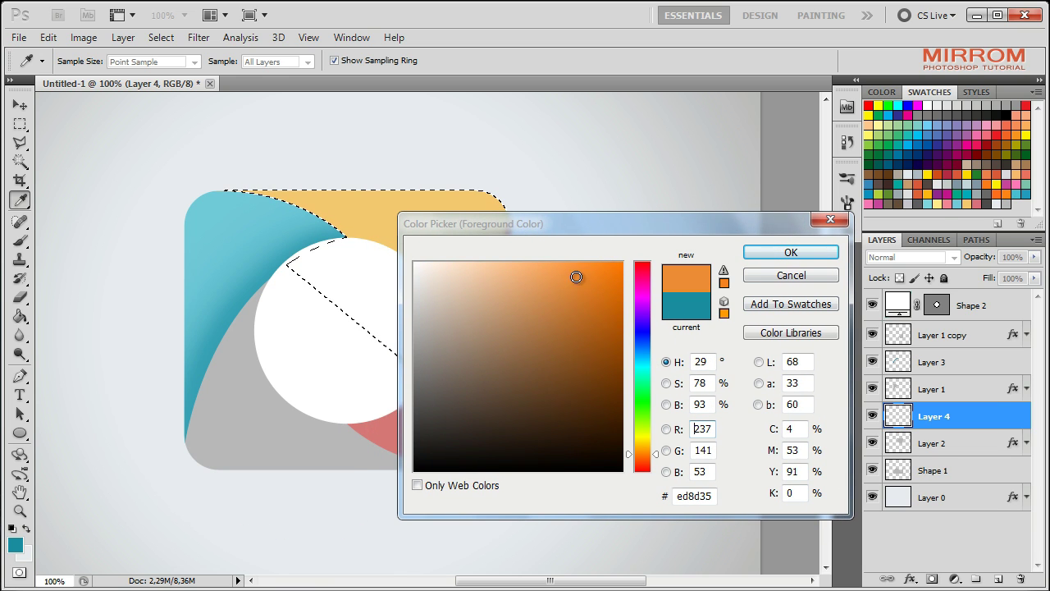
pyautogui.click(776, 262)
pyautogui.press('v')
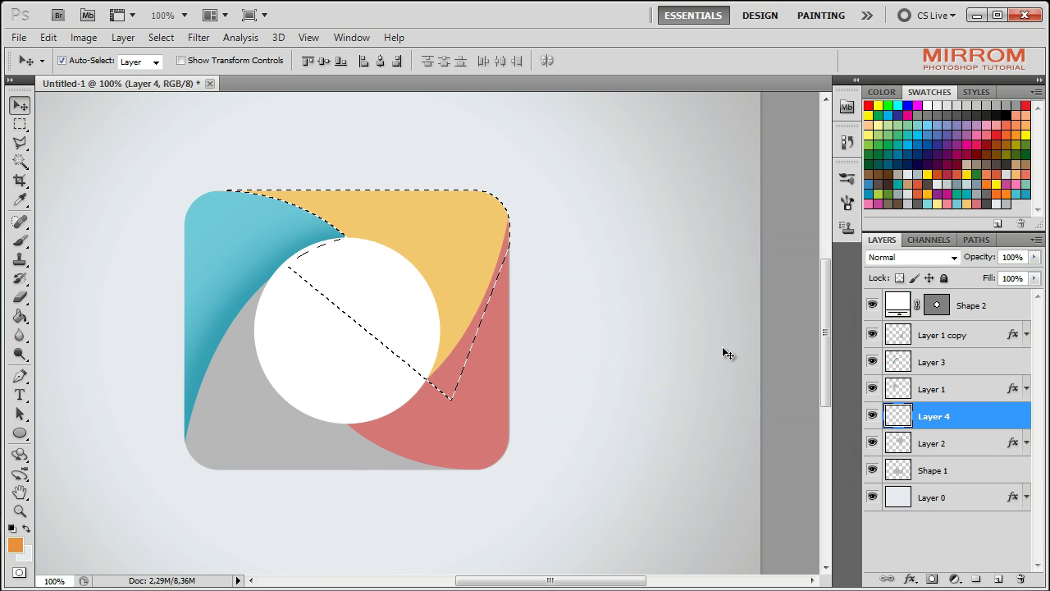
# Step: Brush soft orange shading near the white circle's edge with a 90 px brush, then deselect
pyautogui.press('b')
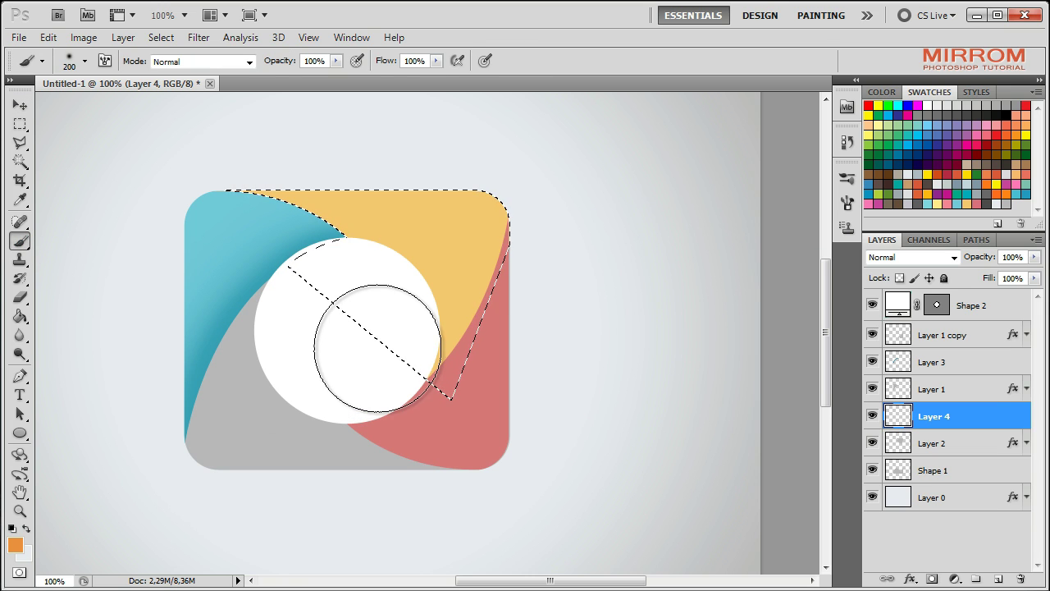
pyautogui.moveTo(379, 333)
pyautogui.mouseDown()
pyautogui.moveTo(310, 253)
pyautogui.moveTo(253, 274)
pyautogui.moveTo(370, 382)
pyautogui.moveTo(371, 361)
pyautogui.mouseUp()
pyautogui.press('[')
pyautogui.press('[')
pyautogui.press('[')
pyautogui.press('[')
pyautogui.press('[')
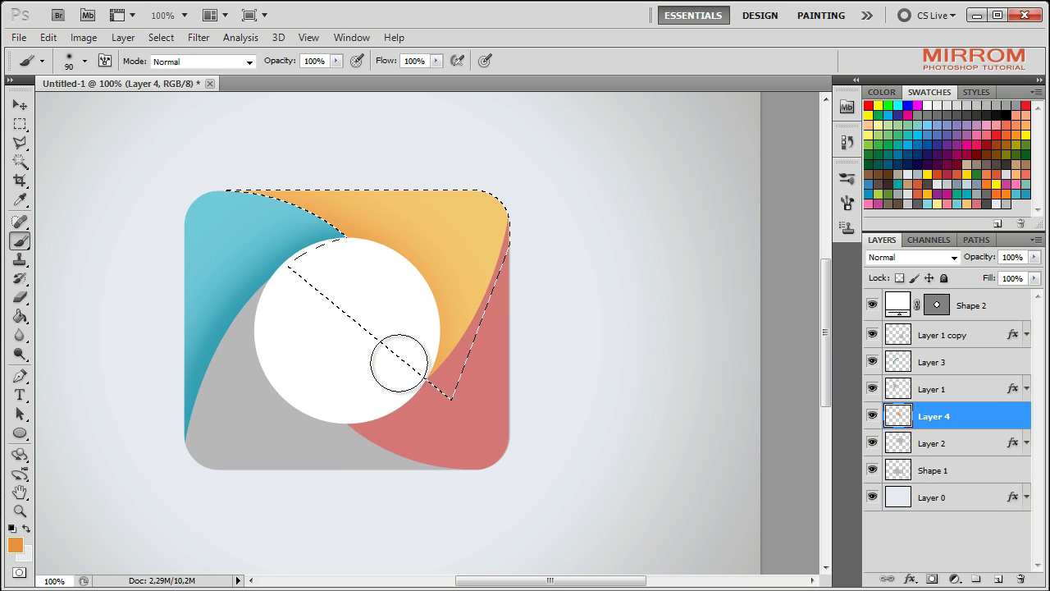
pyautogui.moveTo(404, 365)
pyautogui.mouseDown()
pyautogui.moveTo(408, 310)
pyautogui.moveTo(370, 262)
pyautogui.moveTo(241, 210)
pyautogui.moveTo(388, 279)
pyautogui.mouseUp()
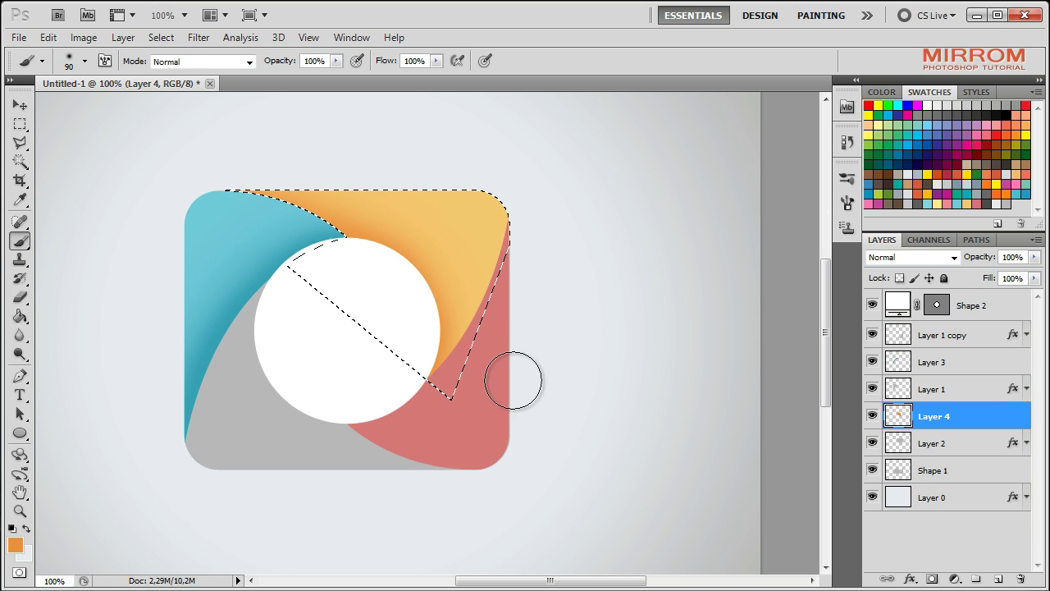
pyautogui.press(']')
pyautogui.press(']')
pyautogui.press(']')
pyautogui.press(']')
pyautogui.press(']')
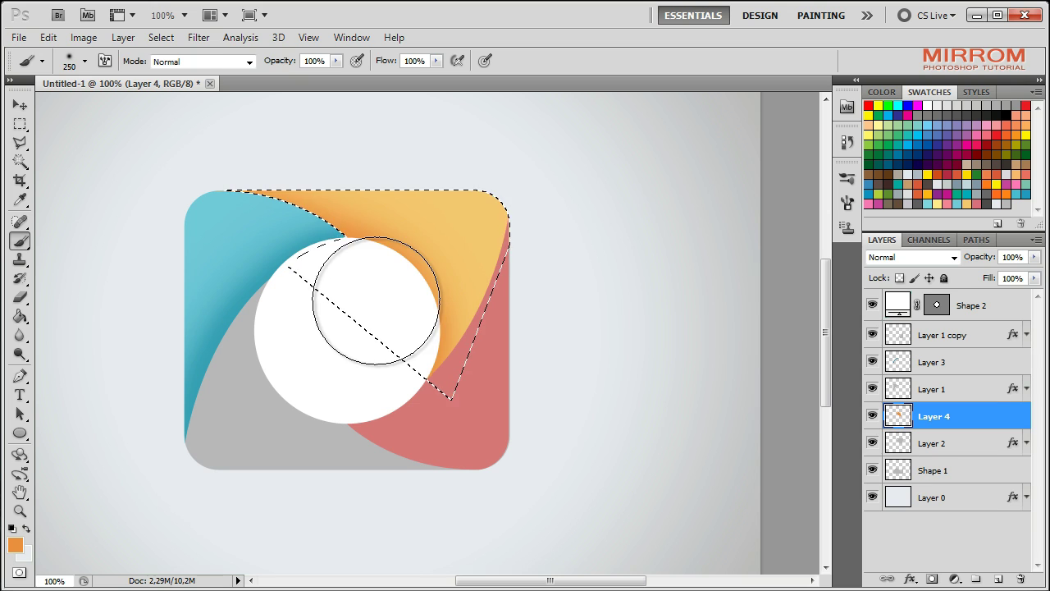
pyautogui.press(']')
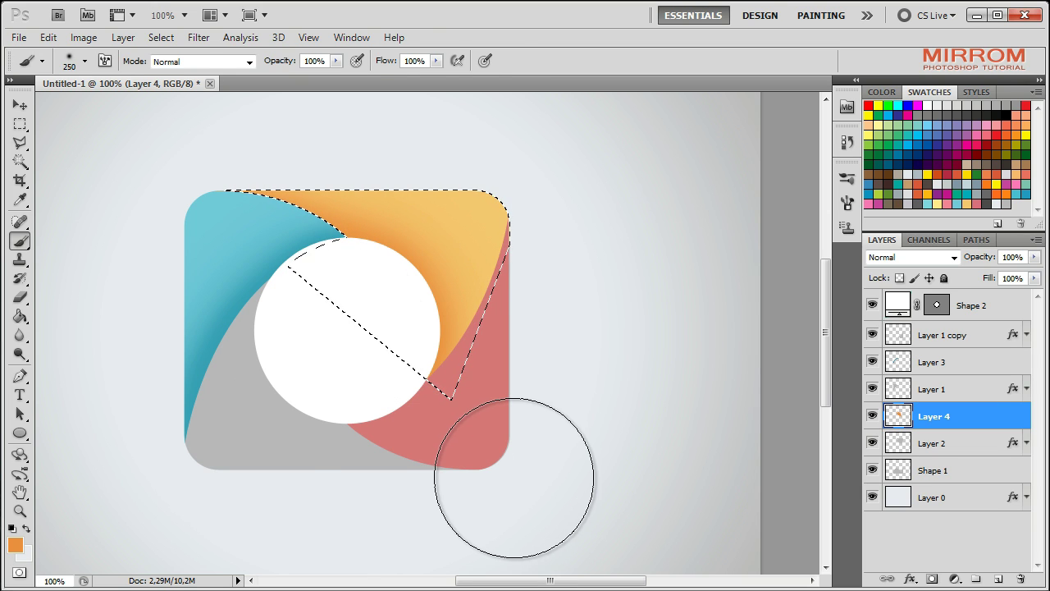
pyautogui.press('v')
pyautogui.hotkey('ctrl', 'd')
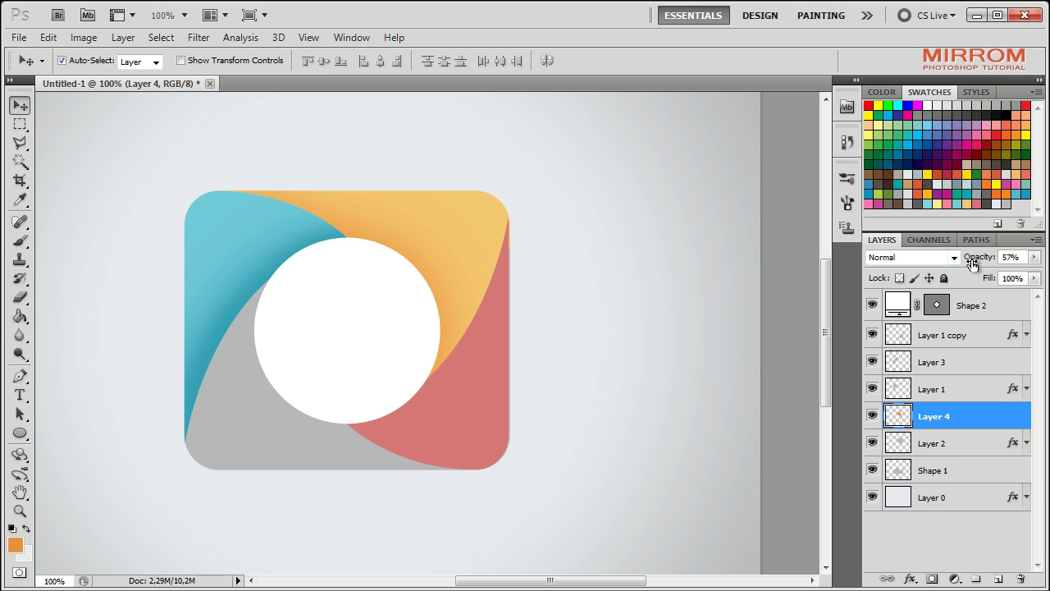
# Step: Change Layer 1 copy's colour overlay to a deeper pink
pyautogui.click(547, 460)
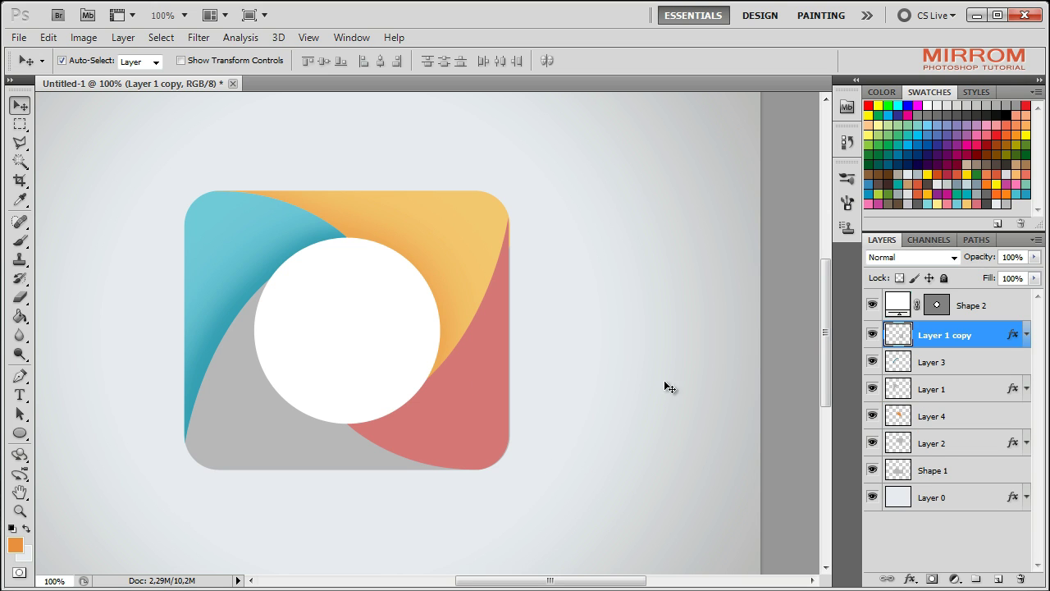
pyautogui.doubleClick(958, 331)
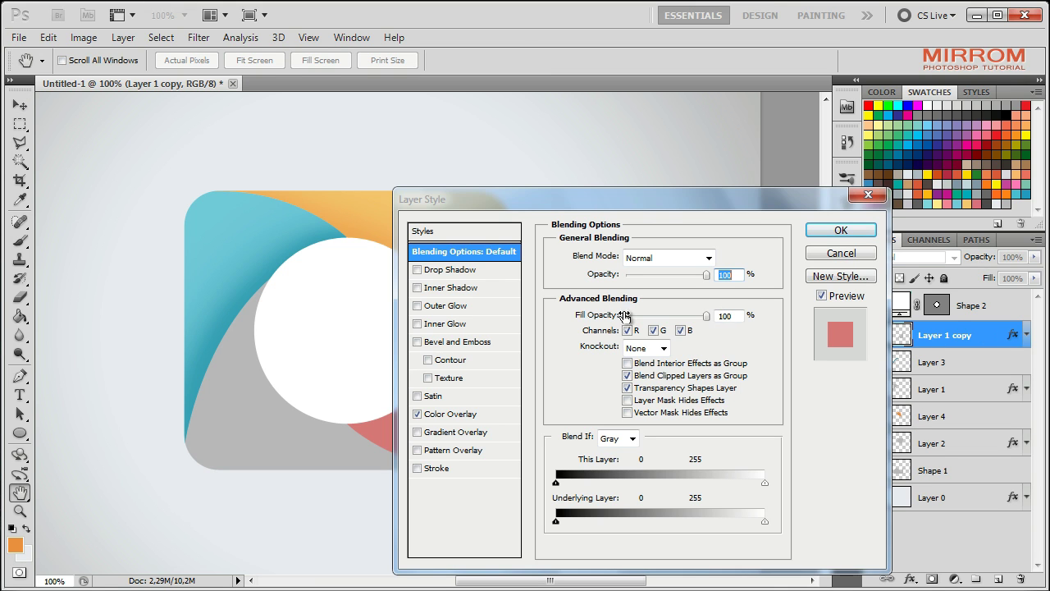
pyautogui.click(451, 415)
pyautogui.click(714, 261)
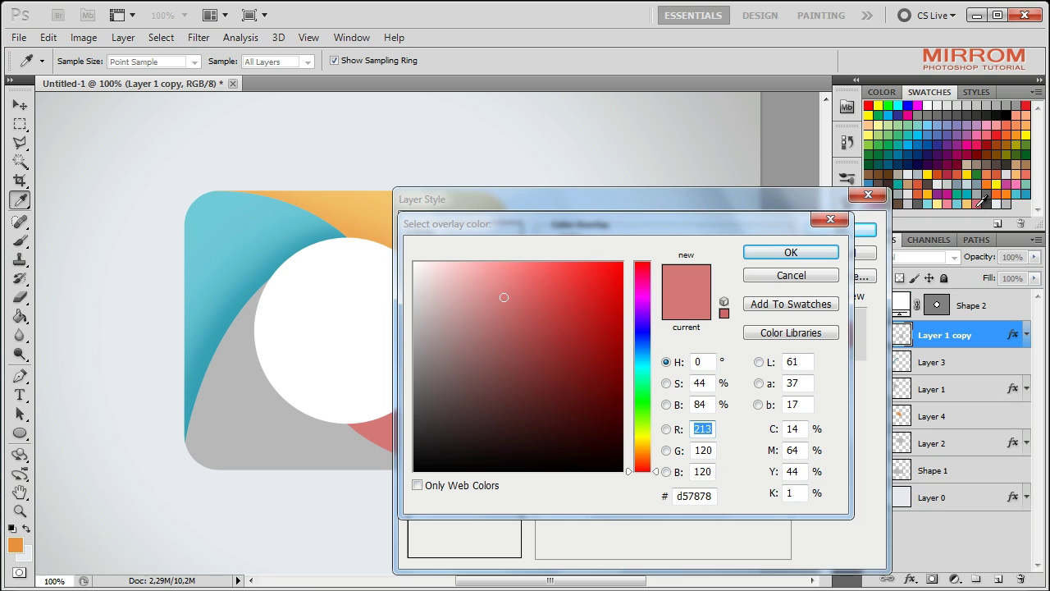
pyautogui.click(981, 201)
pyautogui.click(791, 252)
pyautogui.click(849, 230)
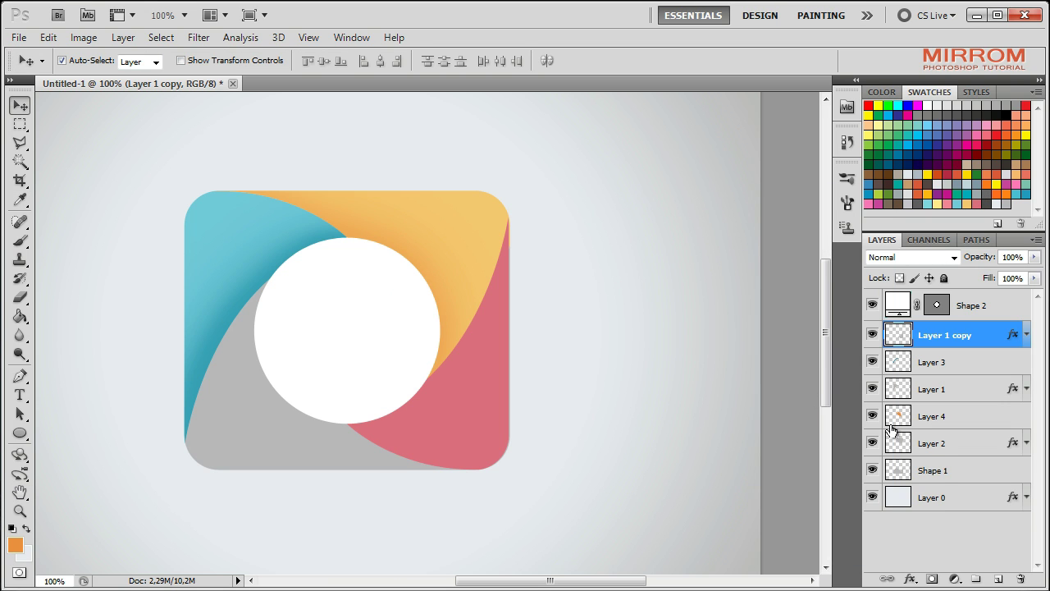
# Step: Load the pink segment as a selection, add Layer 5, and set the foreground to b33d4d
pyautogui.keyDown('ctrl'); pyautogui.click(898, 339); pyautogui.keyUp('ctrl')
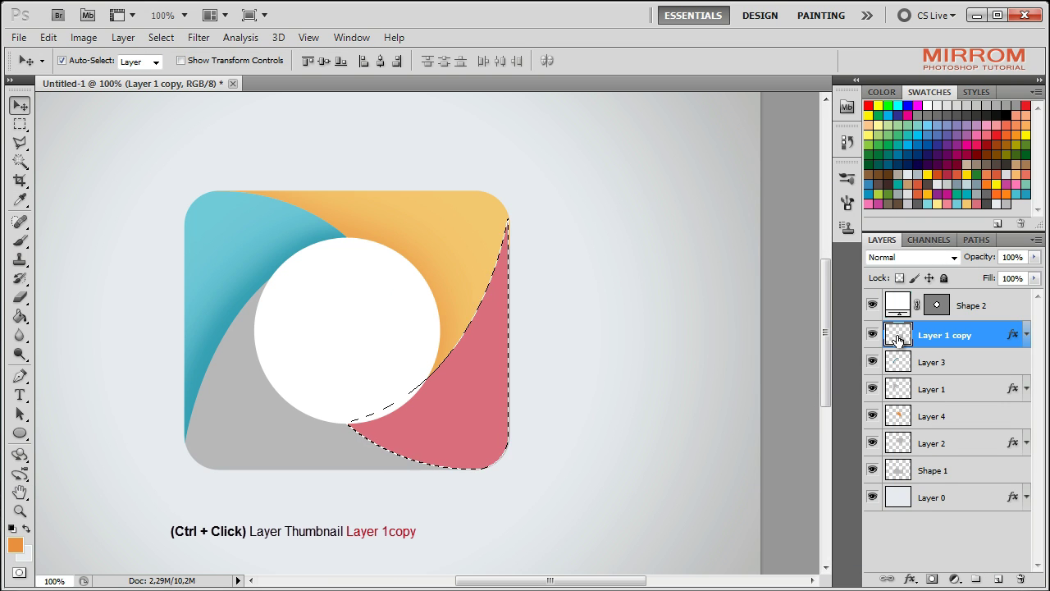
pyautogui.click(997, 579)
pyautogui.click(15, 544)
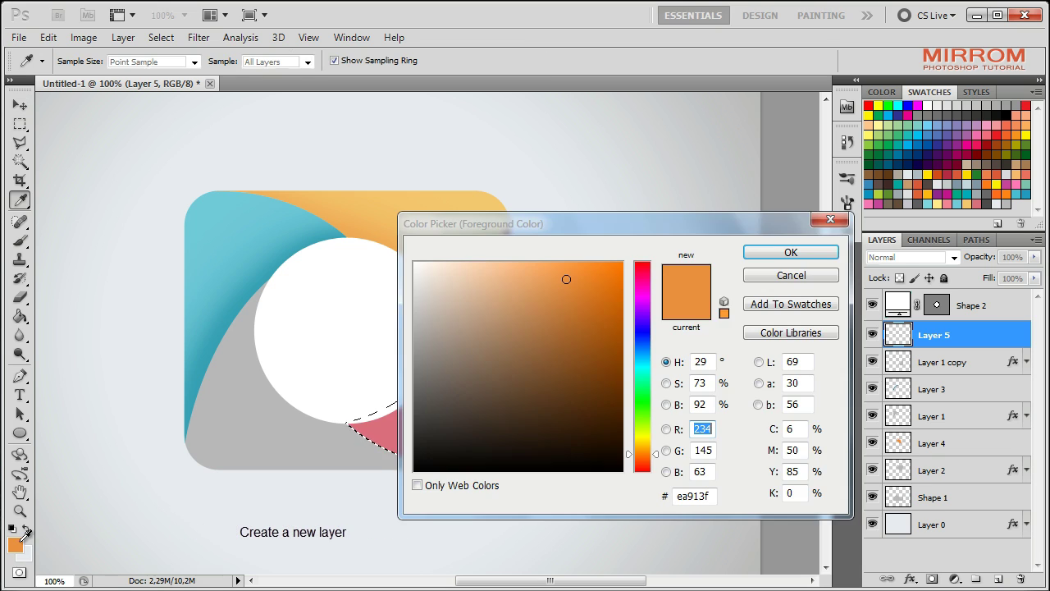
pyautogui.moveTo(505, 227); pyautogui.dragTo(601, 218)
pyautogui.click(447, 418)
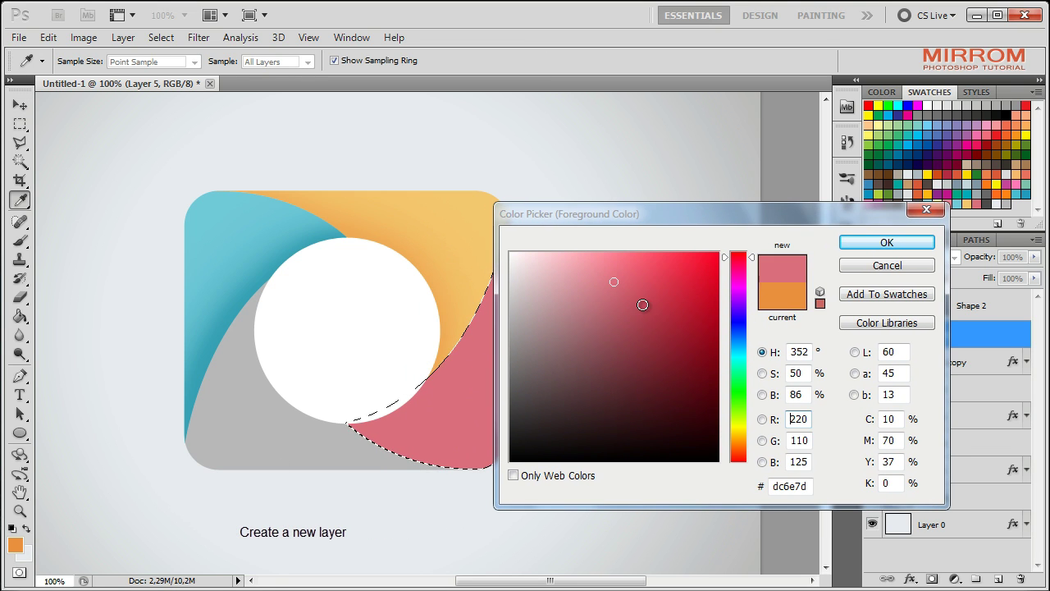
pyautogui.moveTo(643, 304); pyautogui.dragTo(648, 314)
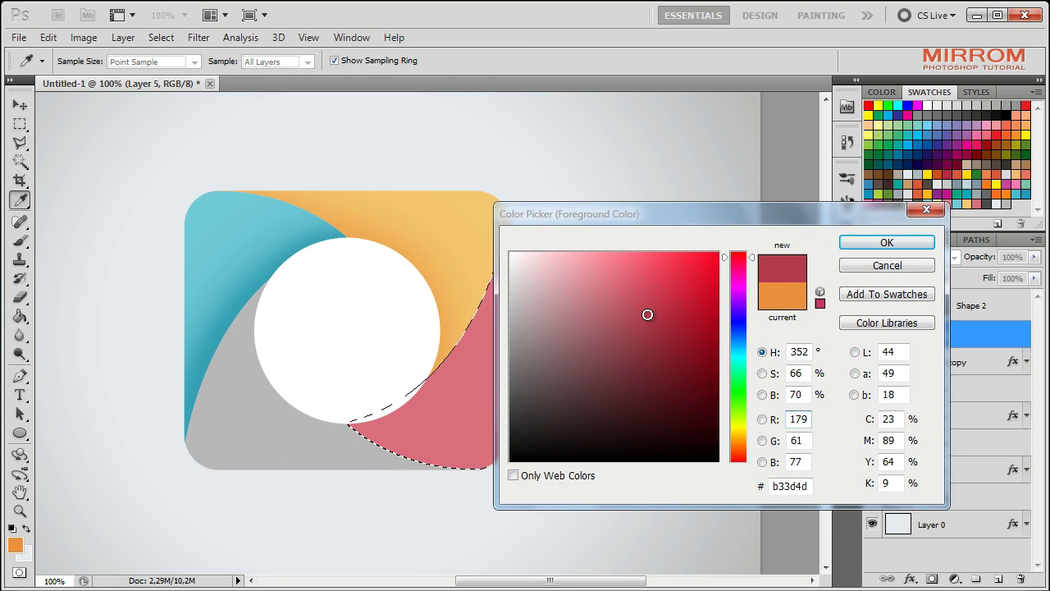
pyautogui.click(848, 250)
# Step: Brush dark pink shading inside the pink segment, then deselect
pyautogui.click(20, 240)
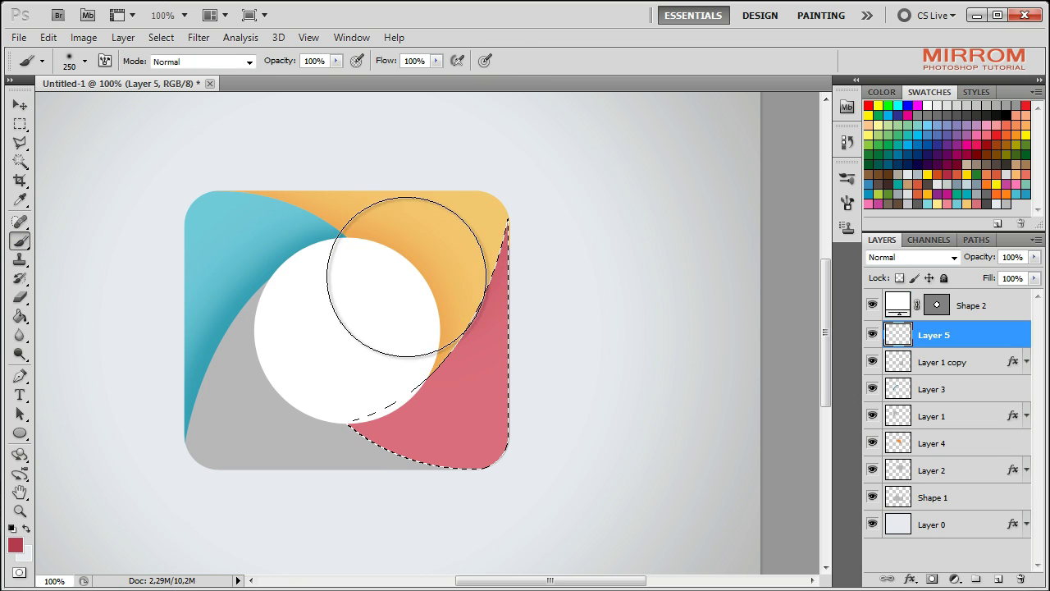
pyautogui.moveTo(410, 269)
pyautogui.mouseDown()
pyautogui.moveTo(366, 375)
pyautogui.moveTo(261, 342)
pyautogui.moveTo(309, 347)
pyautogui.moveTo(341, 334)
pyautogui.mouseUp()
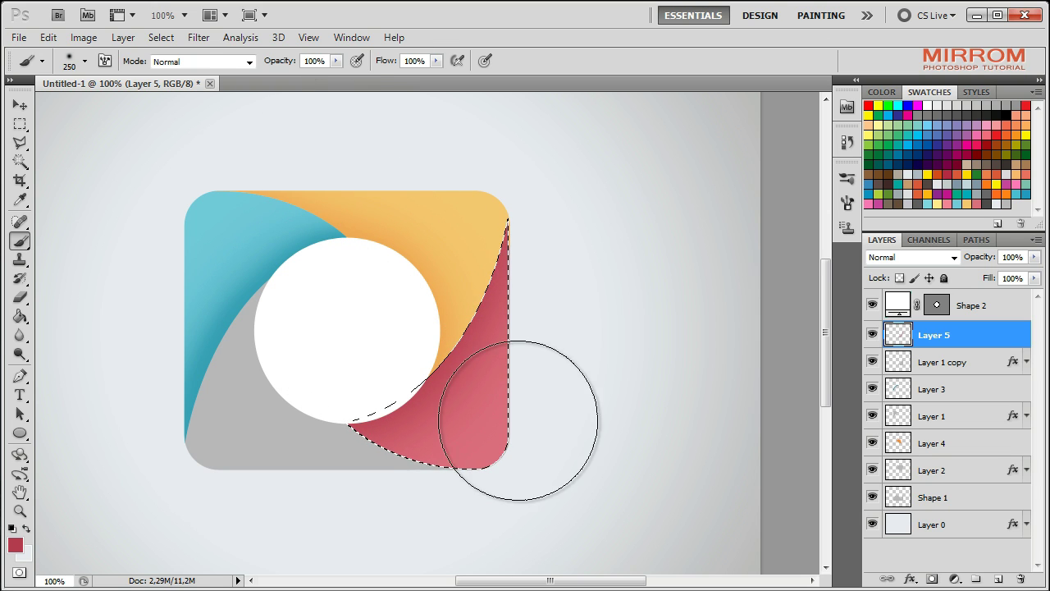
pyautogui.hotkey('ctrl', 'd')
pyautogui.press('v')
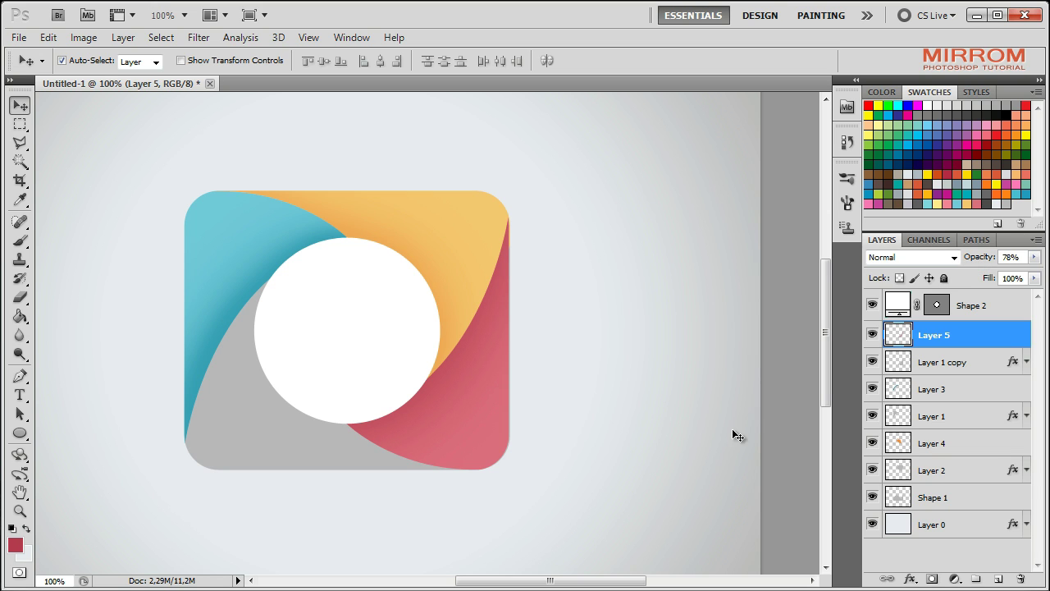
# Step: Give Shape 1 a dark grey 4b4b49 colour overlay
pyautogui.click(238, 432)
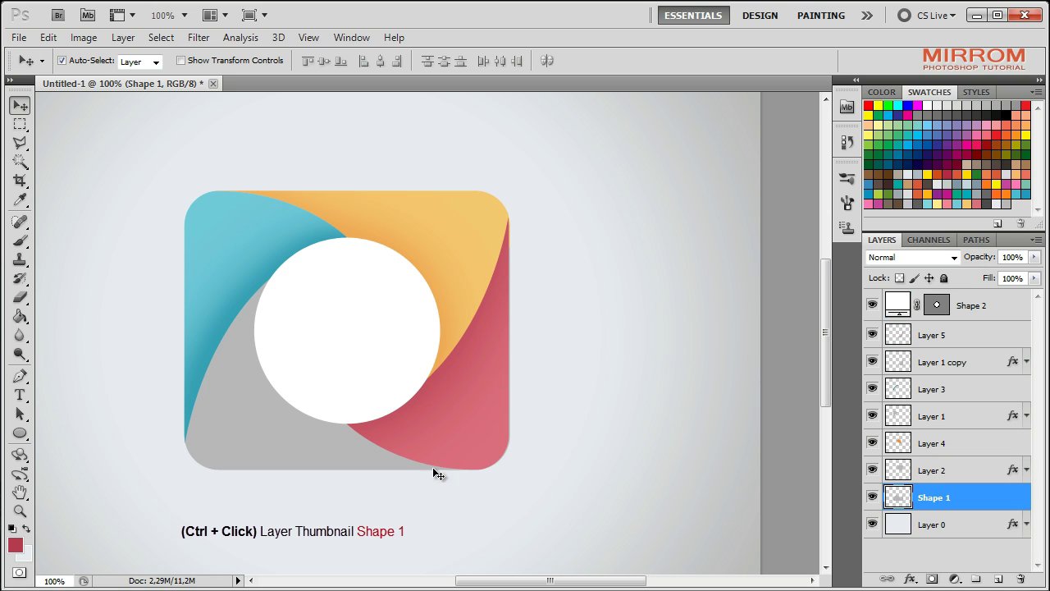
pyautogui.doubleClick(975, 496)
pyautogui.click(459, 414)
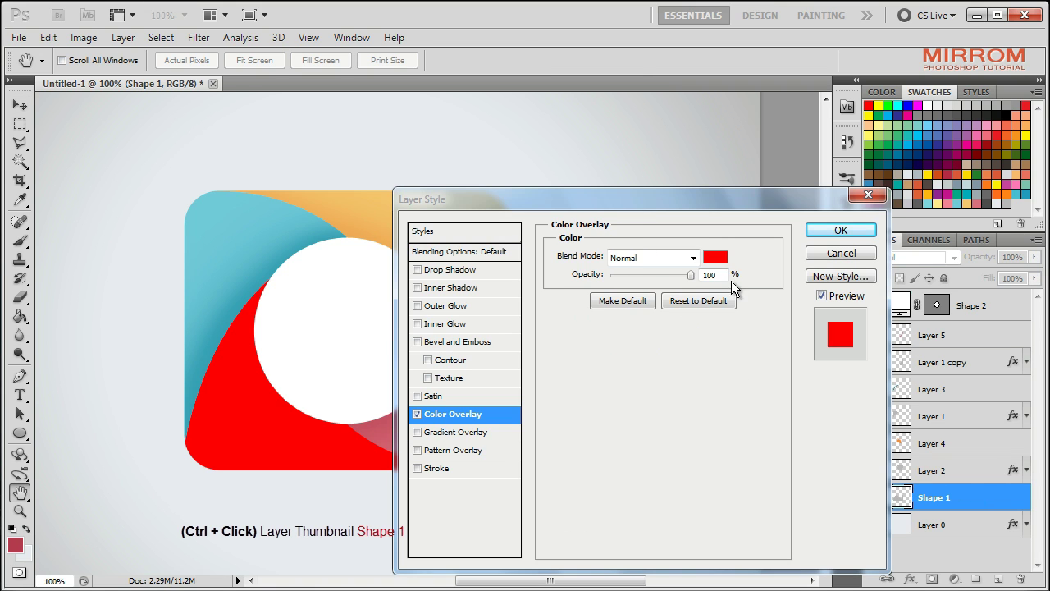
pyautogui.click(714, 261)
pyautogui.tripleClick(787, 485)
pyautogui.write('4b4b49')
pyautogui.click(886, 242)
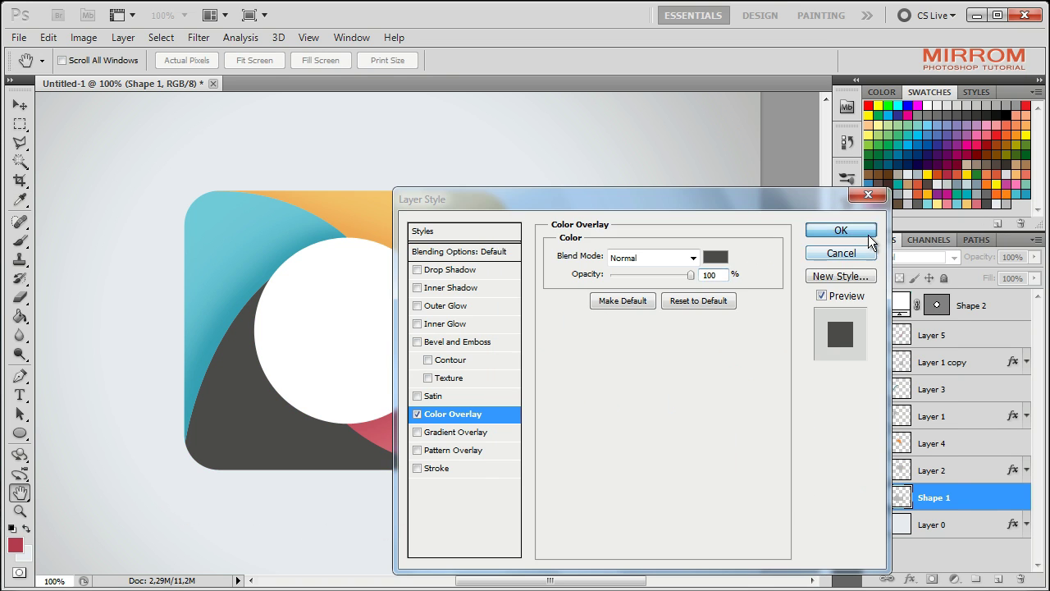
pyautogui.click(897, 291)
pyautogui.click(1025, 497)
# Step: Load Shape 1 as a selection, add Layer 6, and set the foreground to 322d2d
pyautogui.keyDown('ctrl'); pyautogui.click(900, 501); pyautogui.keyUp('ctrl')
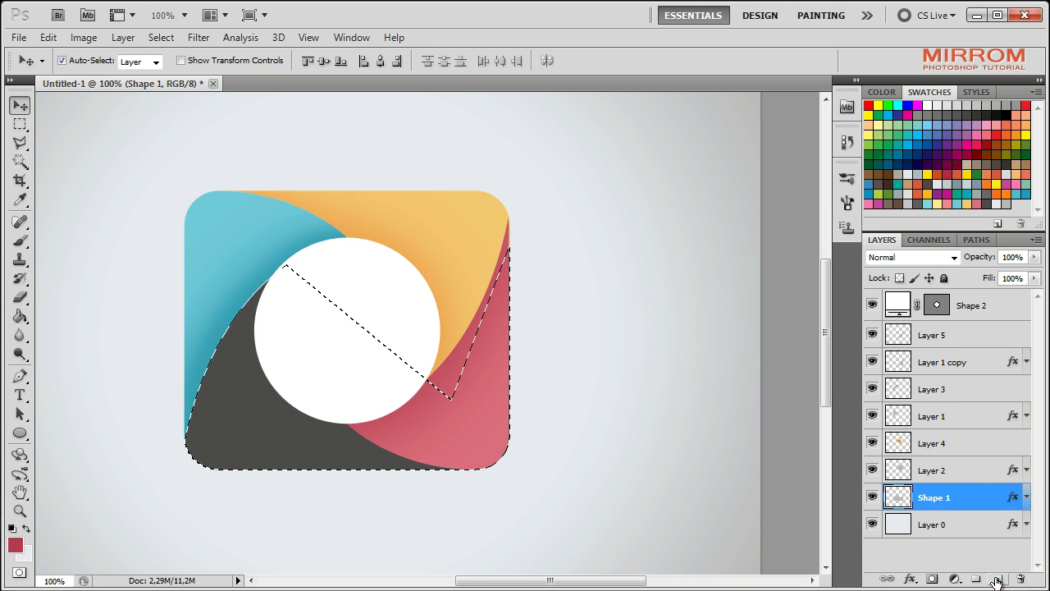
pyautogui.click(997, 581)
pyautogui.press('i')
pyautogui.click(15, 544)
pyautogui.click(553, 403)
pyautogui.click(529, 420)
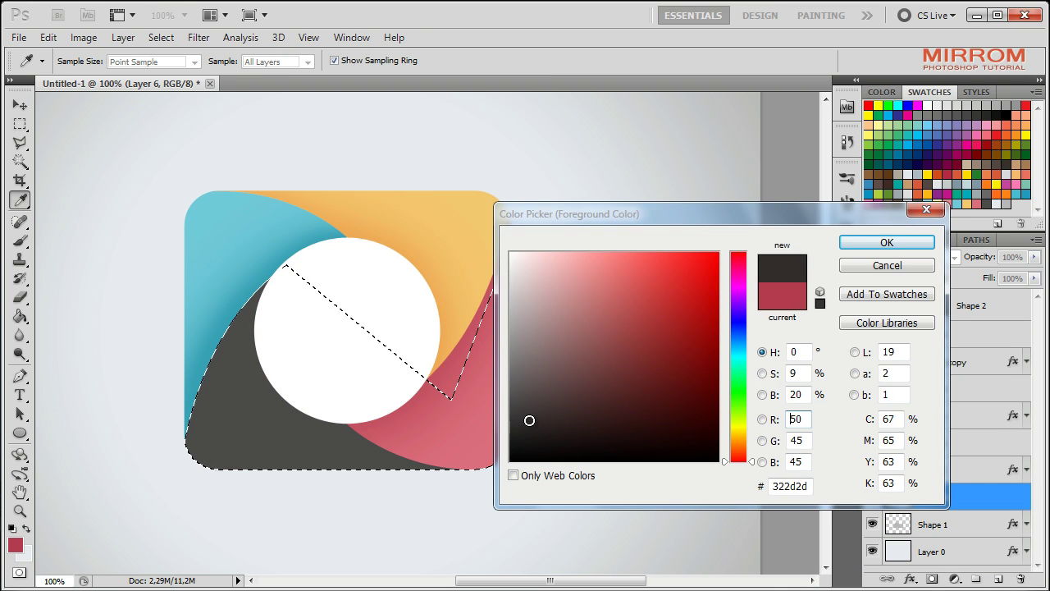
pyautogui.press('Return')
pyautogui.press('v')
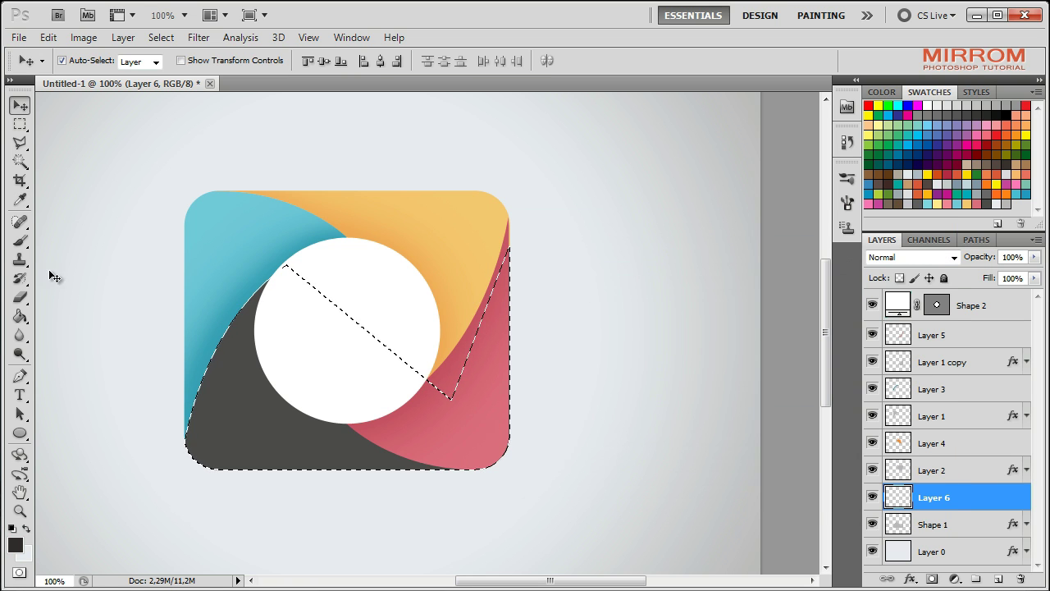
# Step: Paint dark shading into the charcoal segment with a 100 px brush, deselect, and set opacity to 71%
pyautogui.press('b')
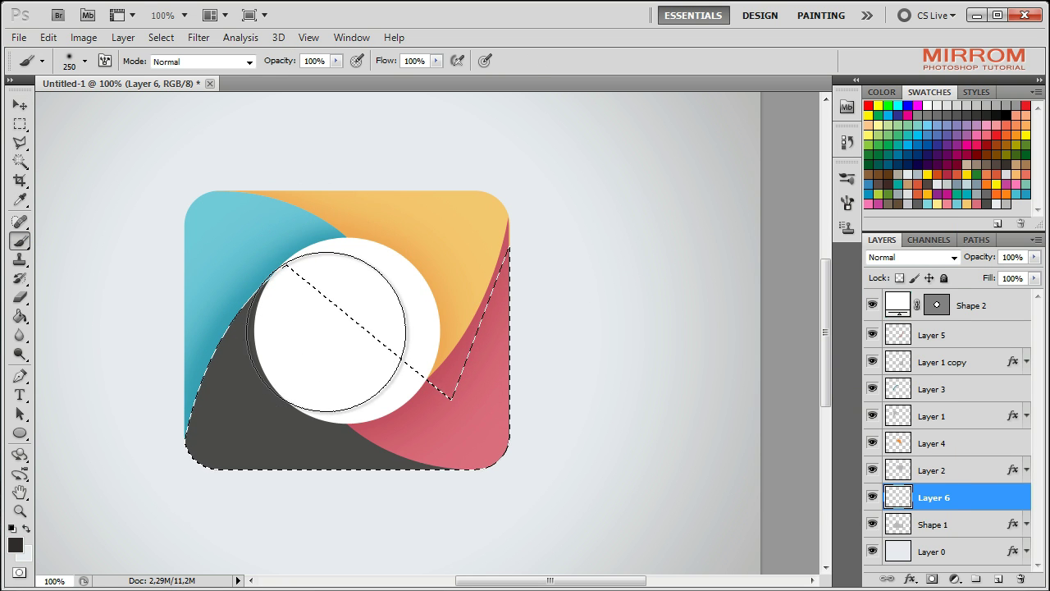
pyautogui.press(']')
pyautogui.press(']')
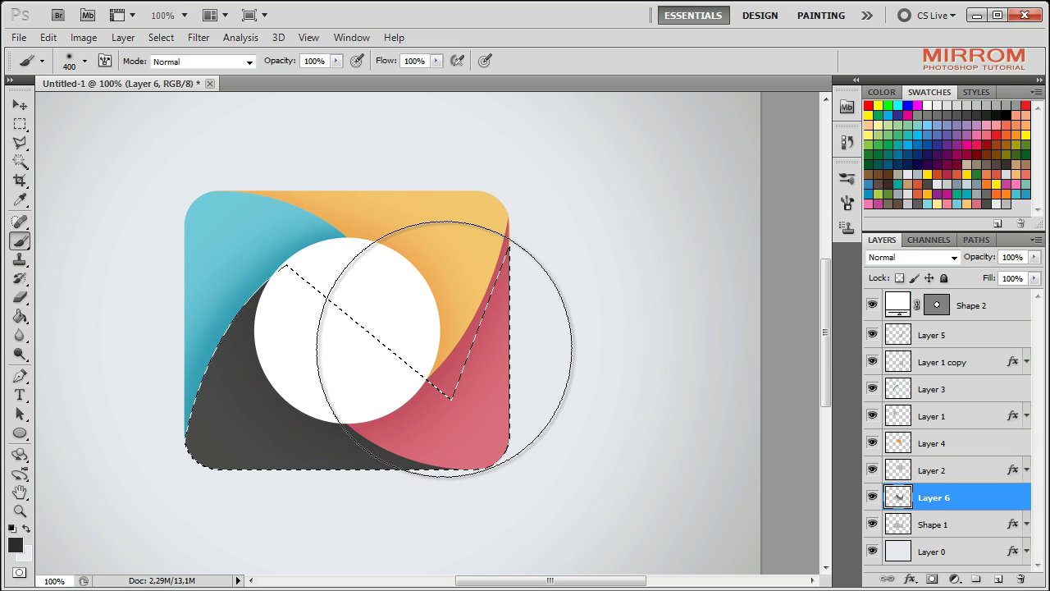
pyautogui.press('[')
pyautogui.press('[')
pyautogui.press('[')
pyautogui.press('[')
pyautogui.press('[')
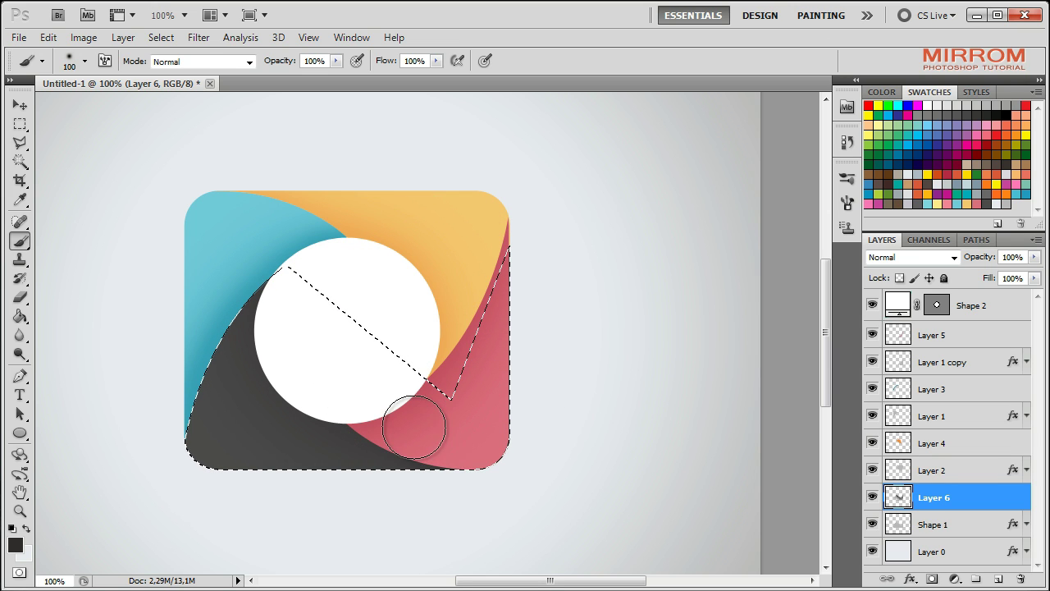
pyautogui.moveTo(415, 427); pyautogui.dragTo(289, 360)
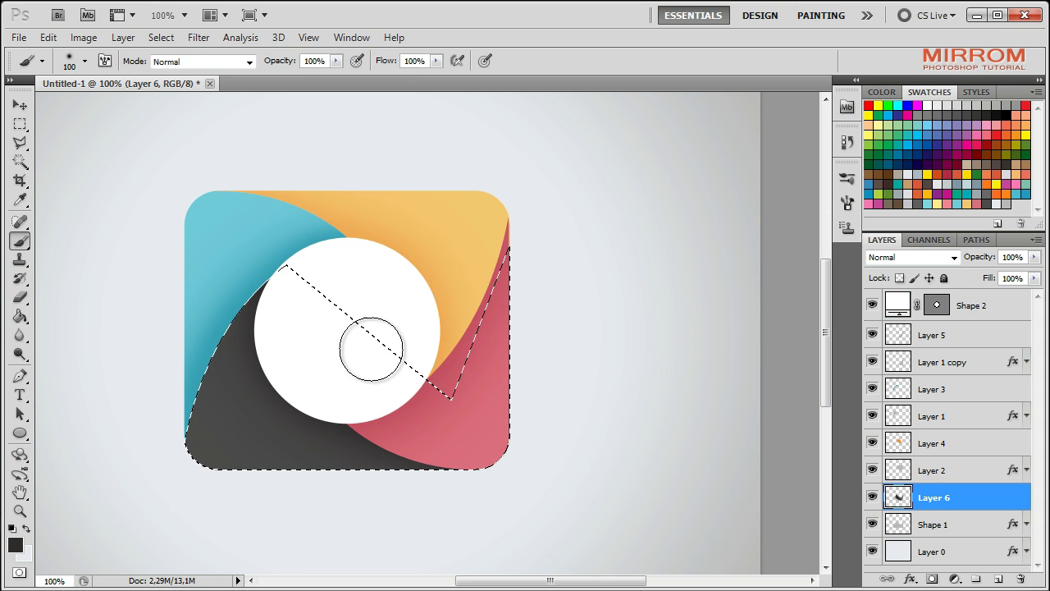
pyautogui.press(']')
pyautogui.press(']')
pyautogui.press(']')
pyautogui.press(']')
pyautogui.press(']')
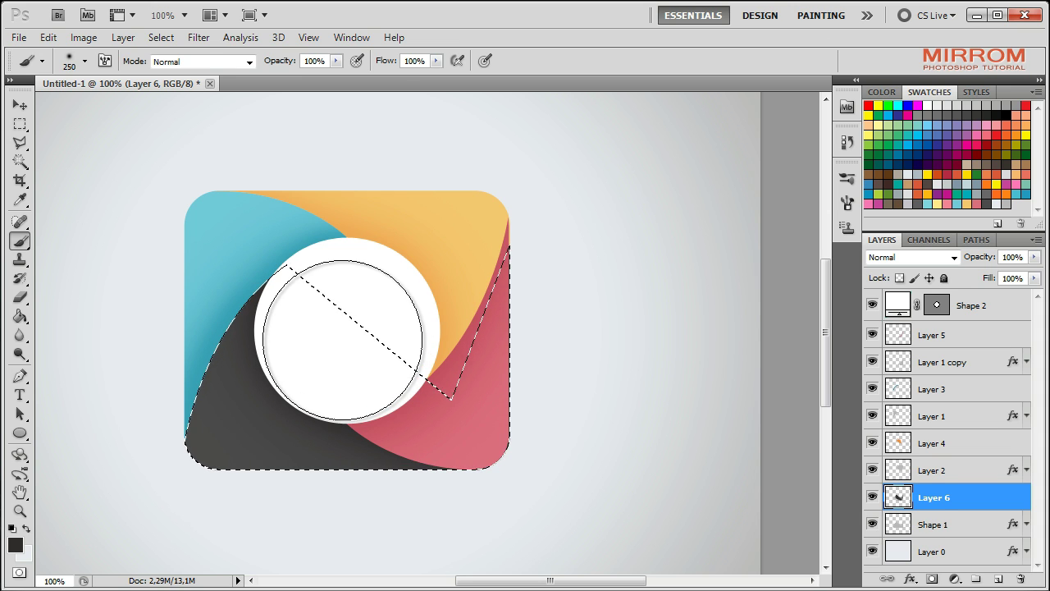
pyautogui.hotkey('ctrl', 'd')
pyautogui.press('v')
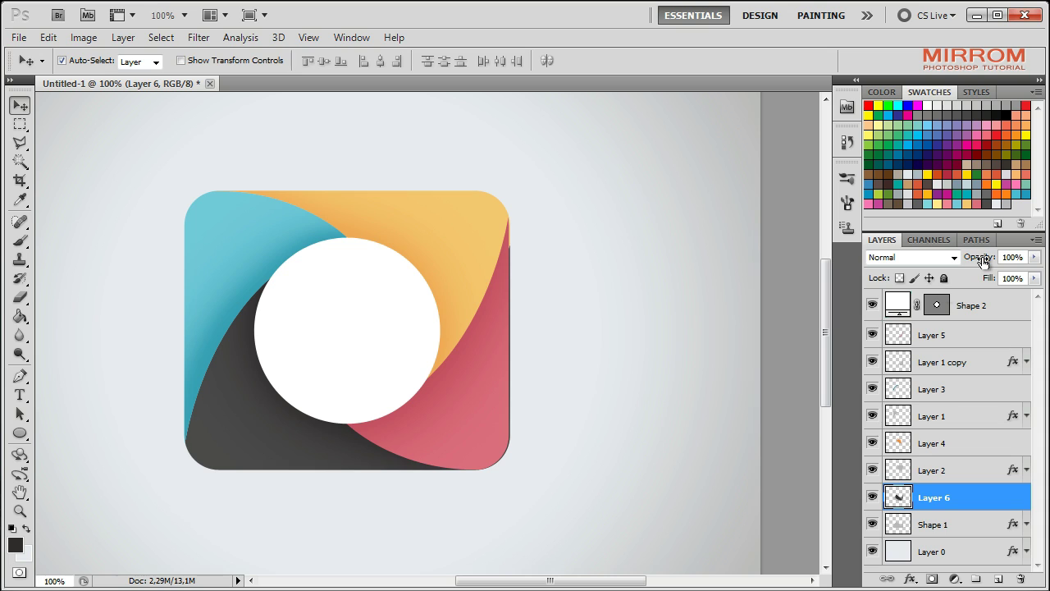
pyautogui.moveTo(960, 265); pyautogui.dragTo(959, 265)
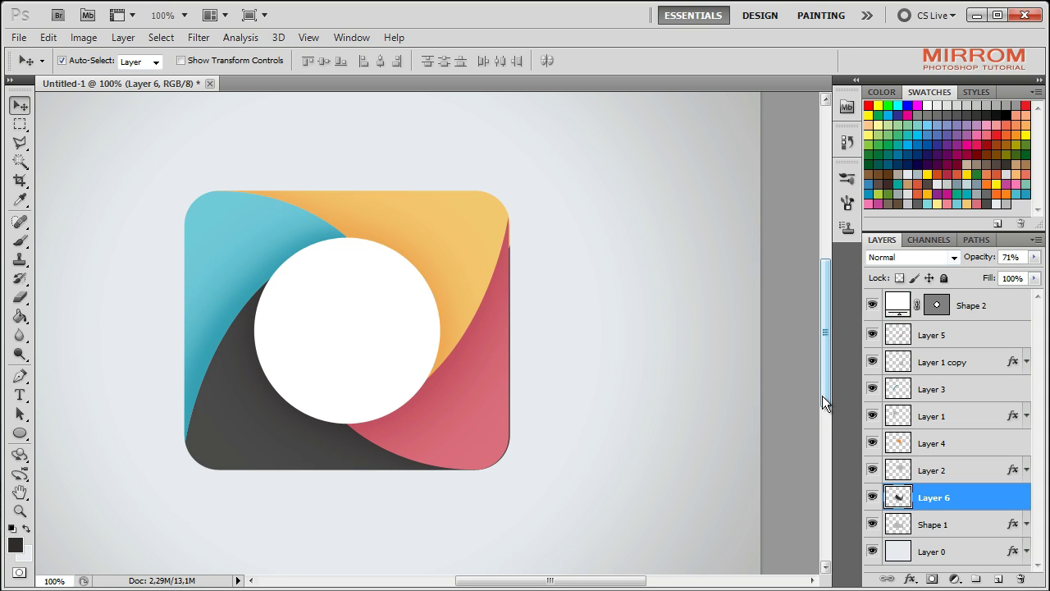
# Step: Add a 2 px Bevel and Emboss to the teal segment's Layer 1, highlight opacity 100%
pyautogui.click(934, 522)
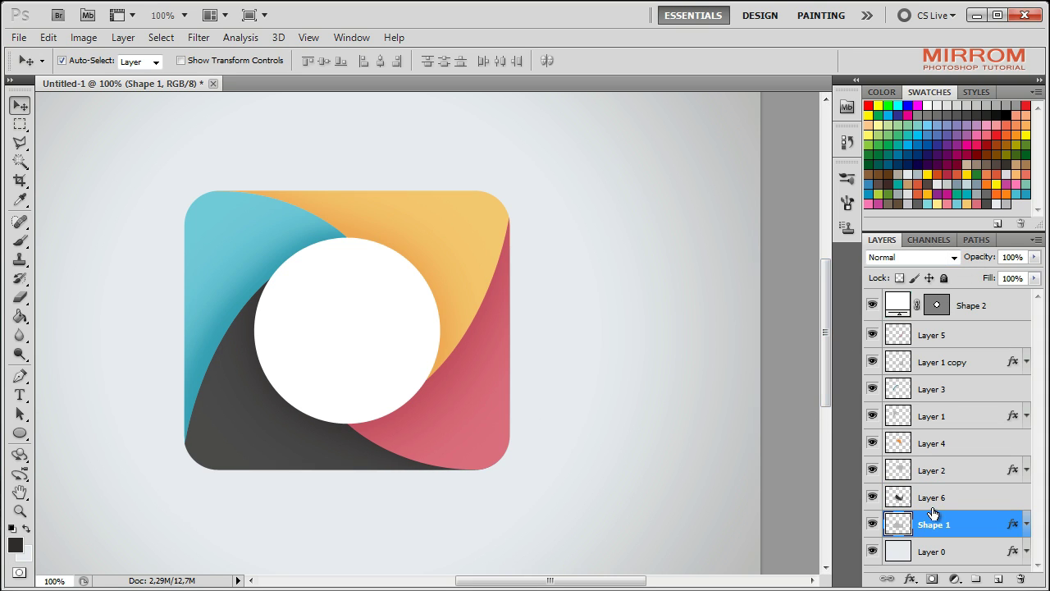
pyautogui.click(227, 217)
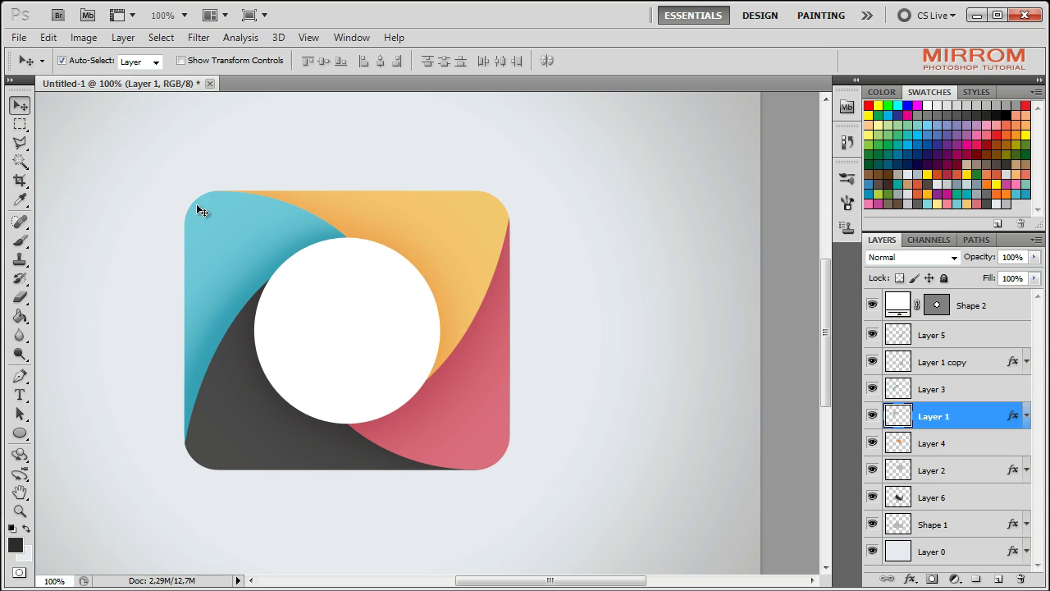
pyautogui.click(958, 450)
pyautogui.click(872, 443)
pyautogui.click(872, 443)
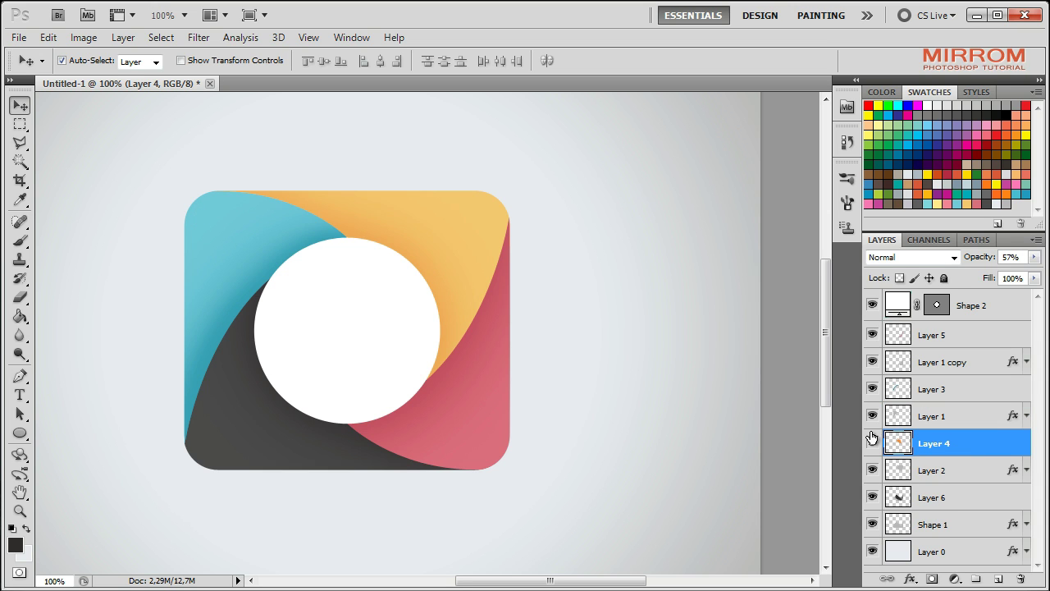
pyautogui.click(872, 415)
pyautogui.doubleClick(1001, 413)
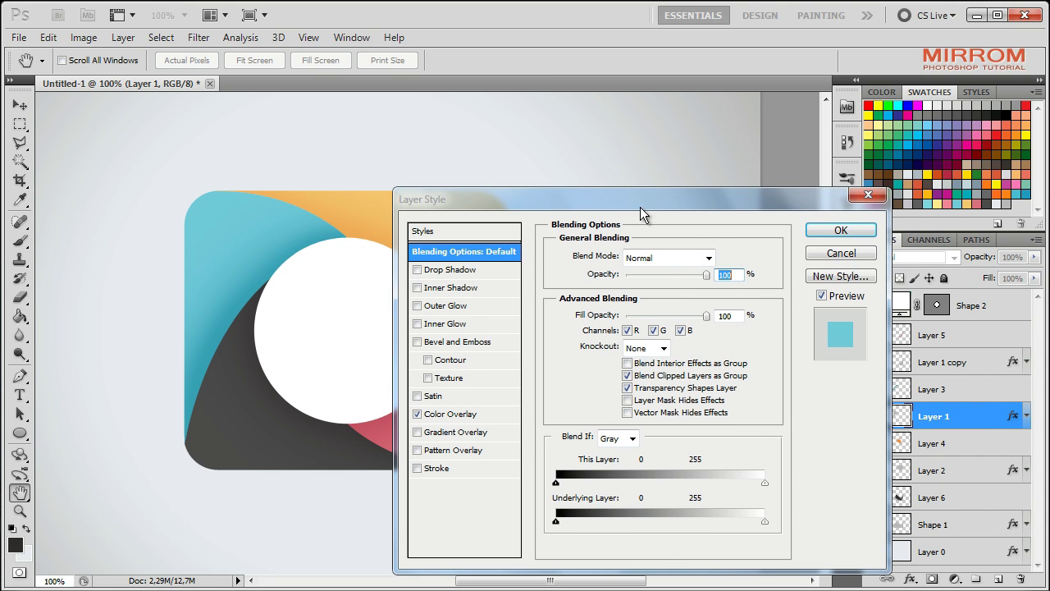
pyautogui.moveTo(640, 200); pyautogui.dragTo(746, 125)
pyautogui.click(571, 273)
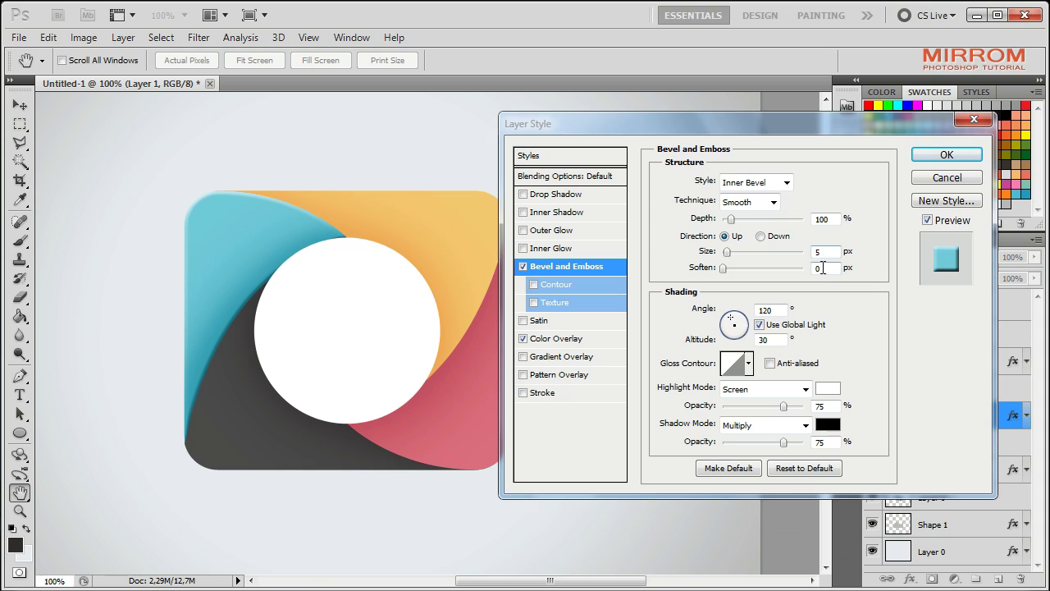
pyautogui.press('Down')
pyautogui.press('Down')
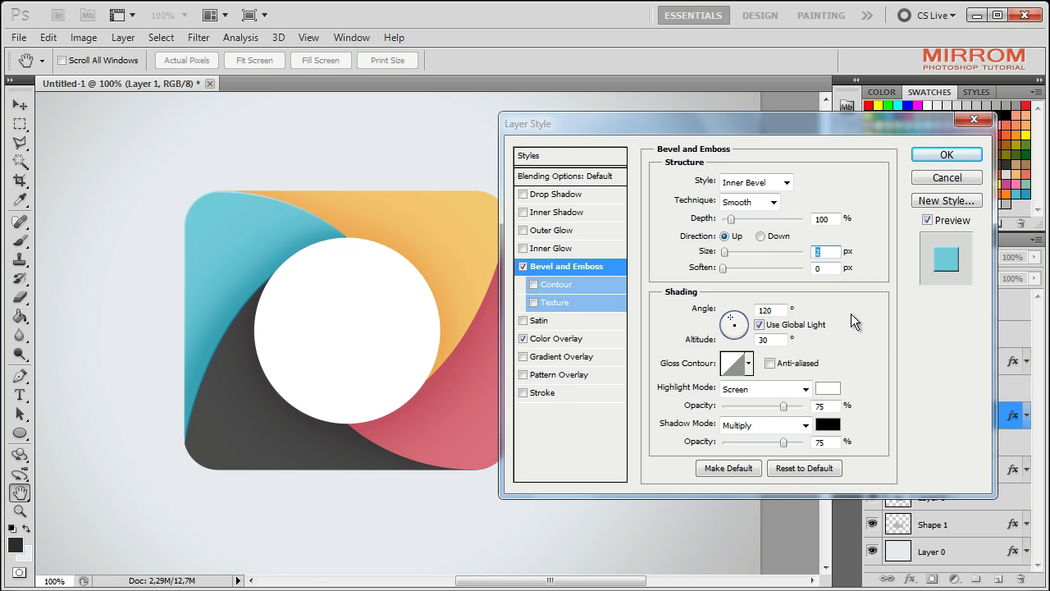
pyautogui.moveTo(784, 405); pyautogui.dragTo(808, 405)
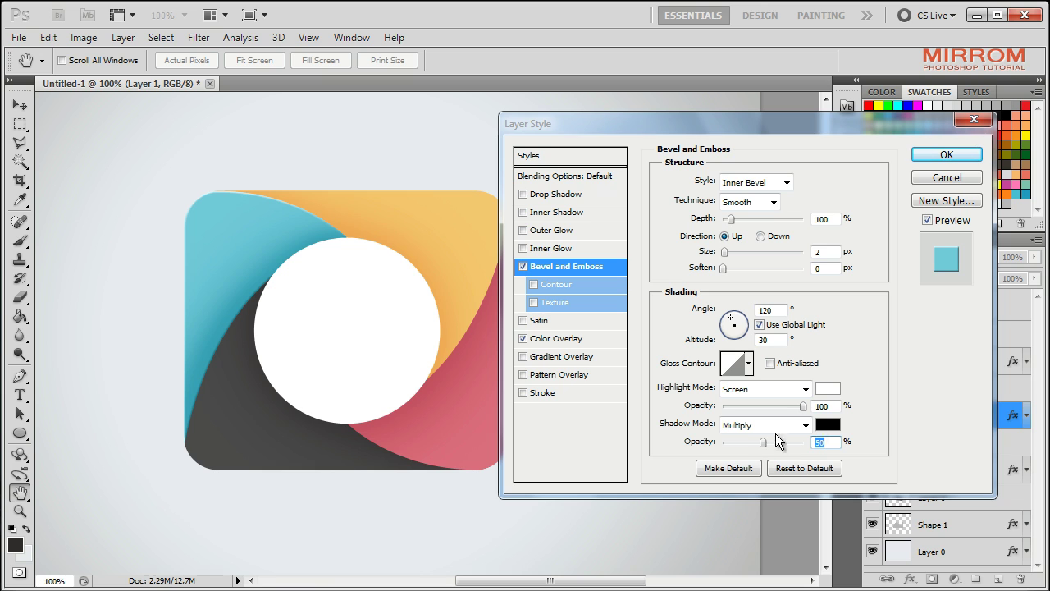
pyautogui.click(947, 155)
pyautogui.press('v')
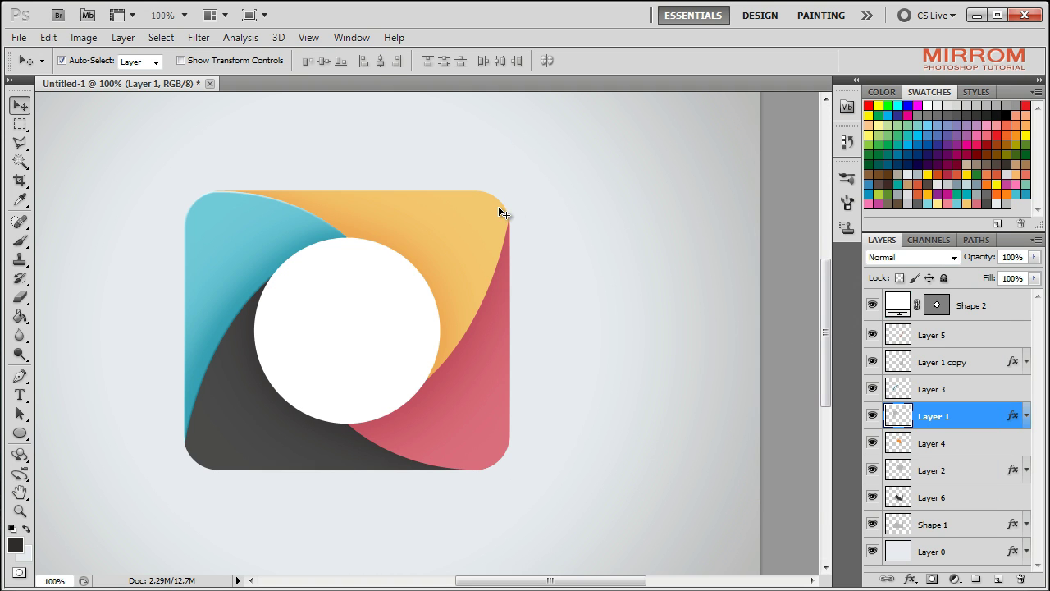
# Step: Give the yellow segment a 2 px bevel with shadow opacity lowered to 40%
pyautogui.click(997, 472)
pyautogui.doubleClick(994, 466)
pyautogui.click(554, 267)
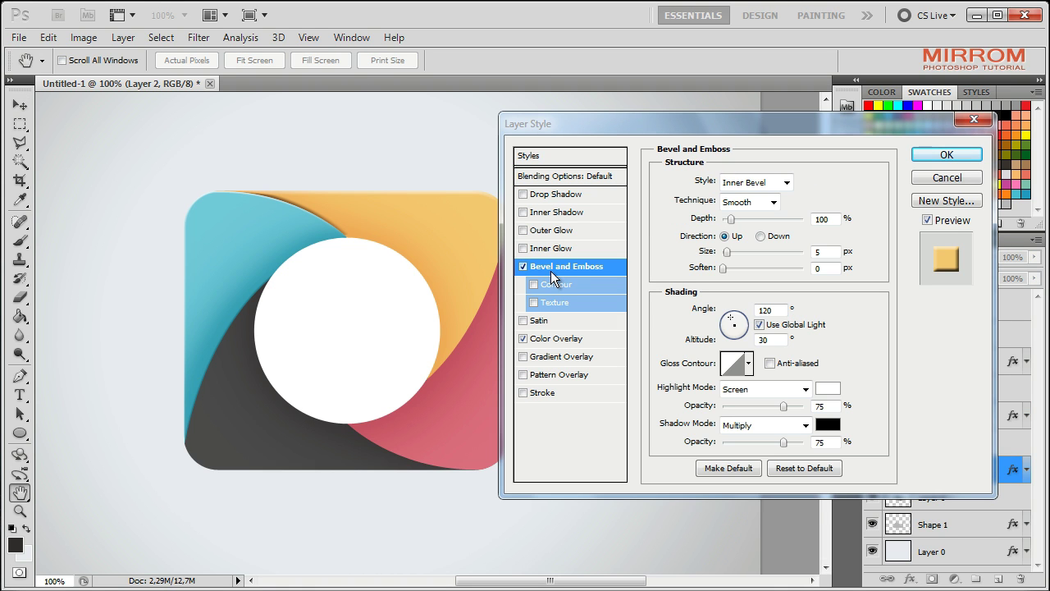
pyautogui.moveTo(839, 123); pyautogui.dragTo(864, 129)
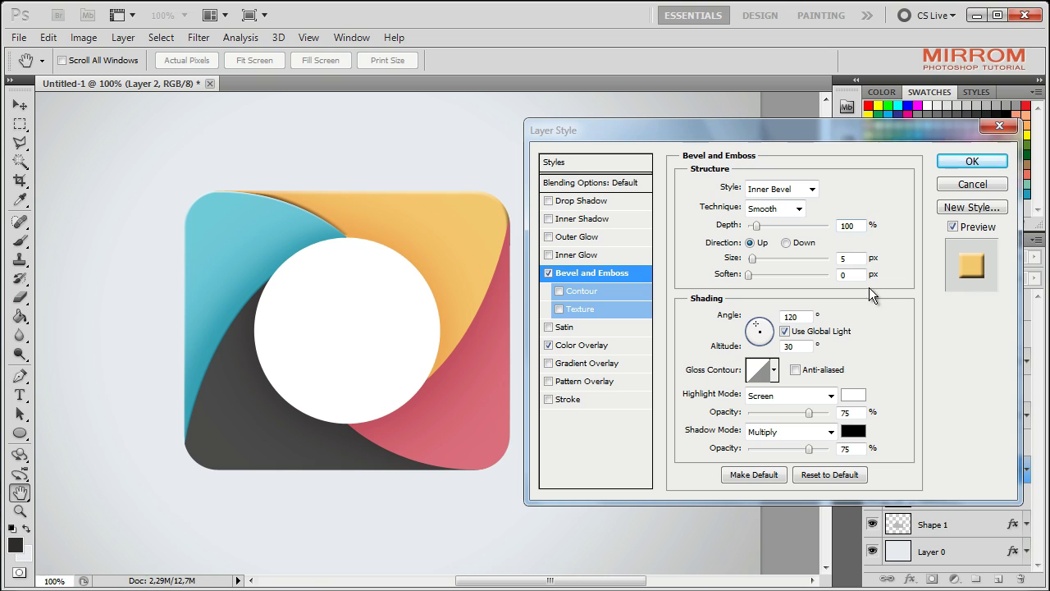
pyautogui.press('Down')
pyautogui.press('Down')
pyautogui.press('Down')
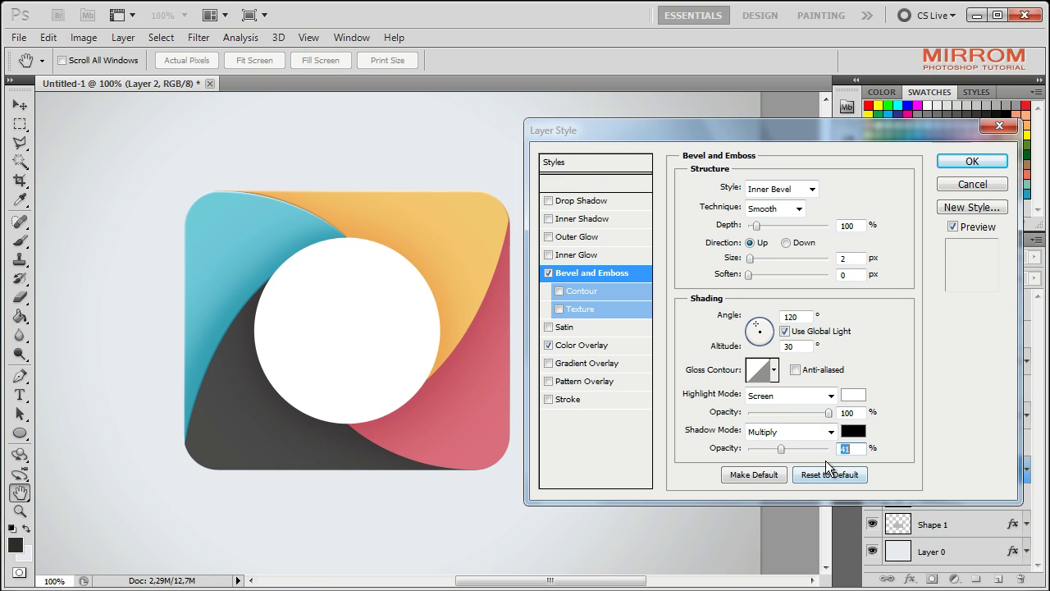
pyautogui.press('Down')
pyautogui.press('Down')
pyautogui.press('Down')
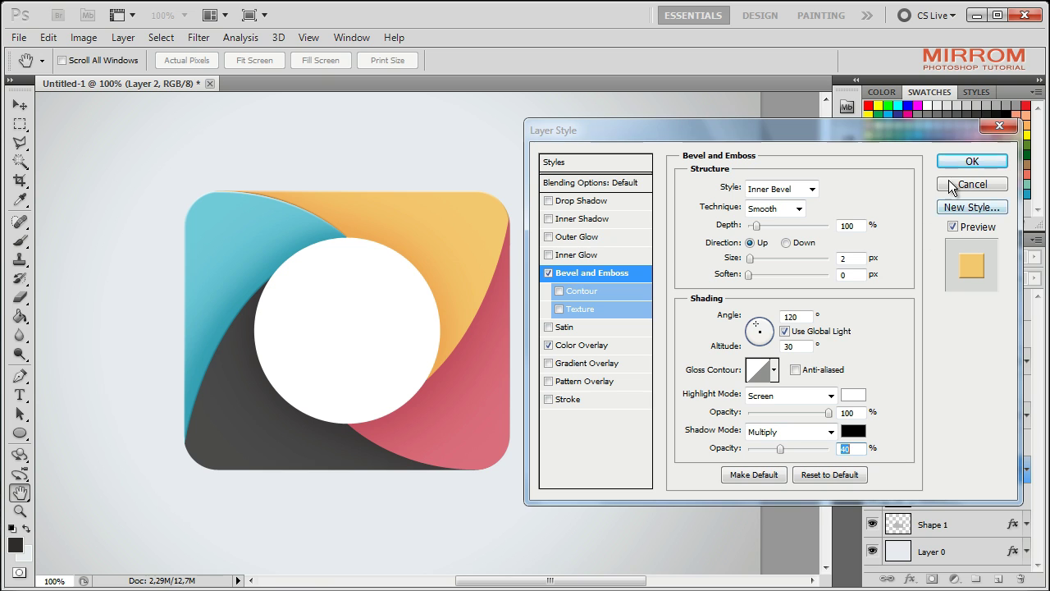
pyautogui.click(970, 161)
pyautogui.click(872, 470)
pyautogui.click(872, 470)
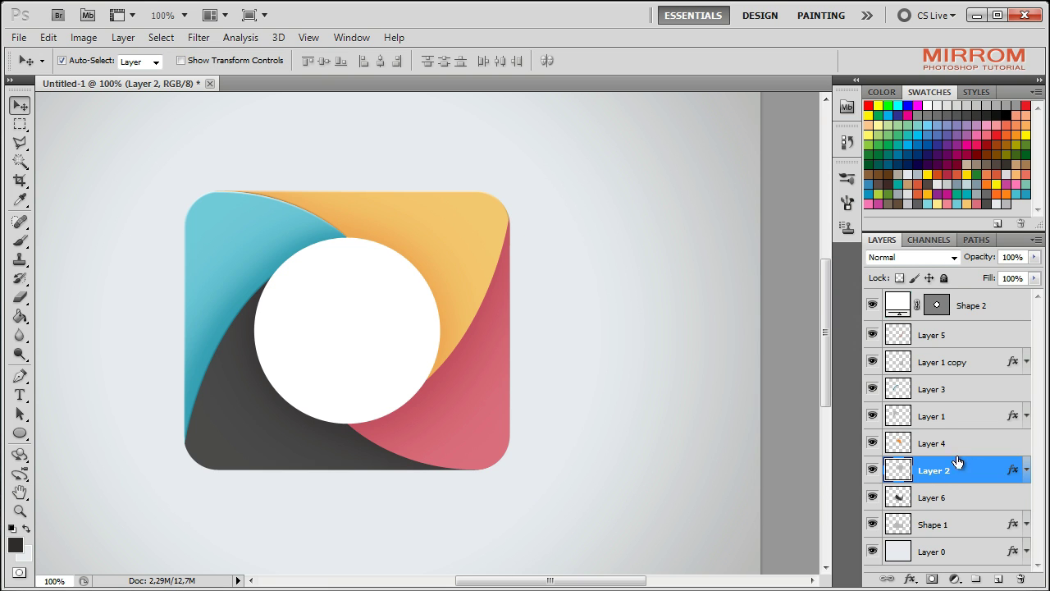
# Step: Give the red segment a 2 px bevel with a softened shadow
pyautogui.click(497, 450)
pyautogui.click(872, 361)
pyautogui.doubleClick(1012, 361)
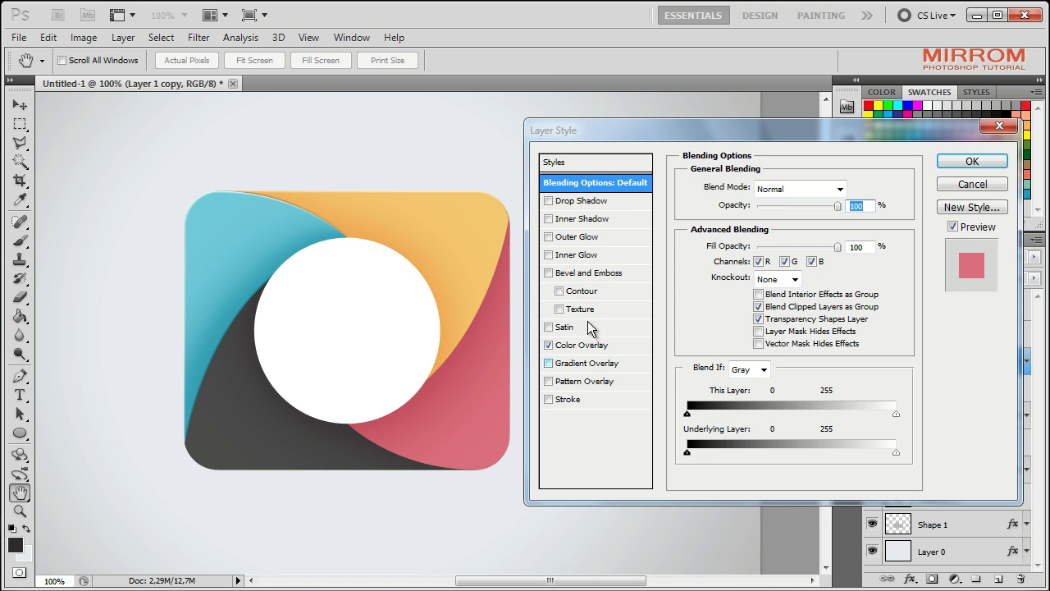
pyautogui.click(591, 272)
pyautogui.doubleClick(854, 257)
pyautogui.write('2')
pyautogui.moveTo(809, 450); pyautogui.dragTo(794, 454)
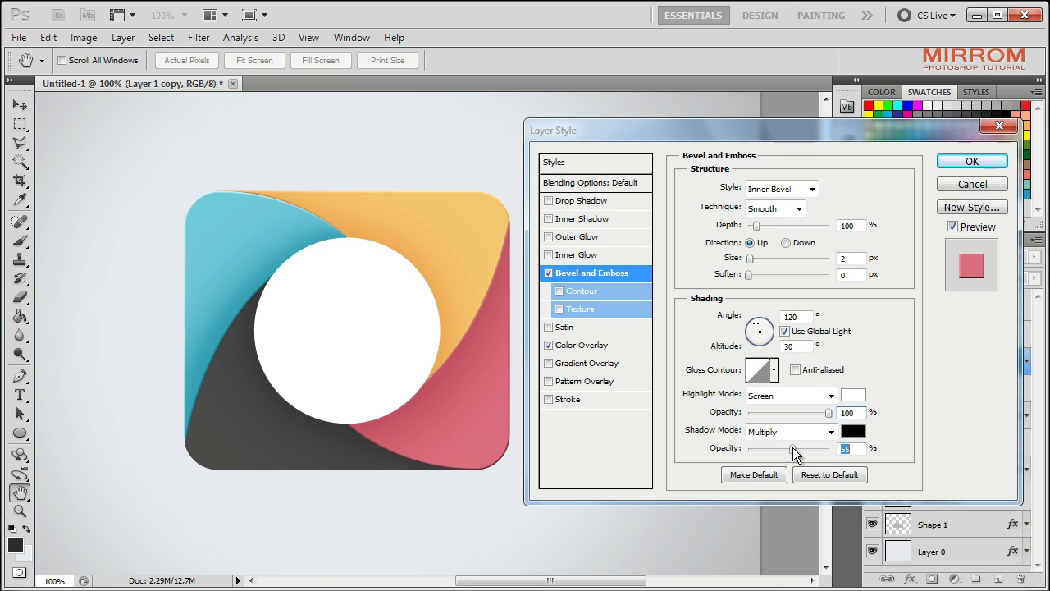
pyautogui.click(972, 161)
# Step: Add a bevel to the dark Shape 1 segment with shadow opacity about 50%
pyautogui.click(989, 526)
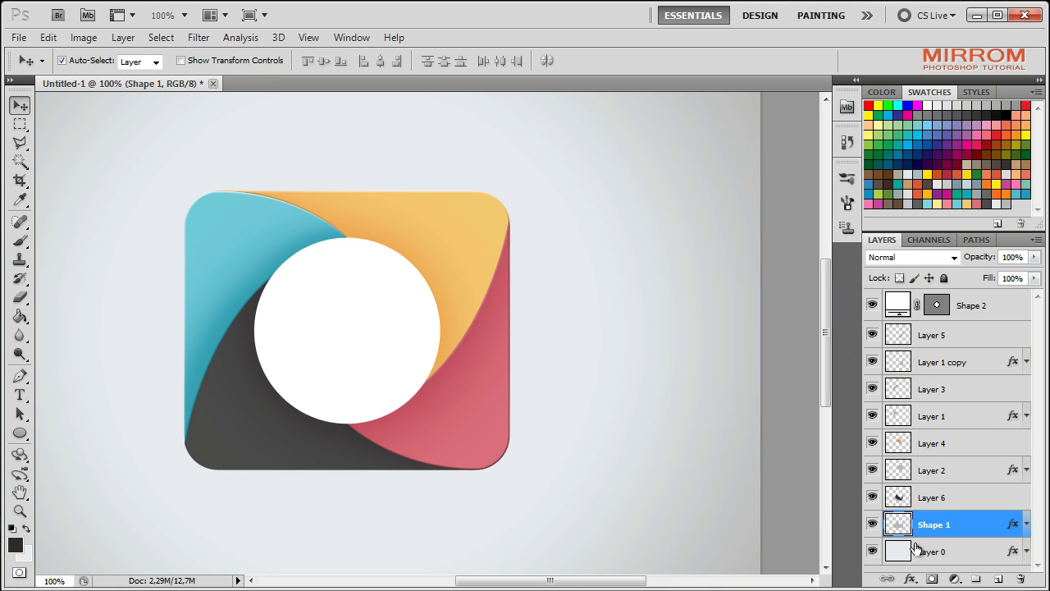
pyautogui.doubleClick(989, 527)
pyautogui.click(590, 273)
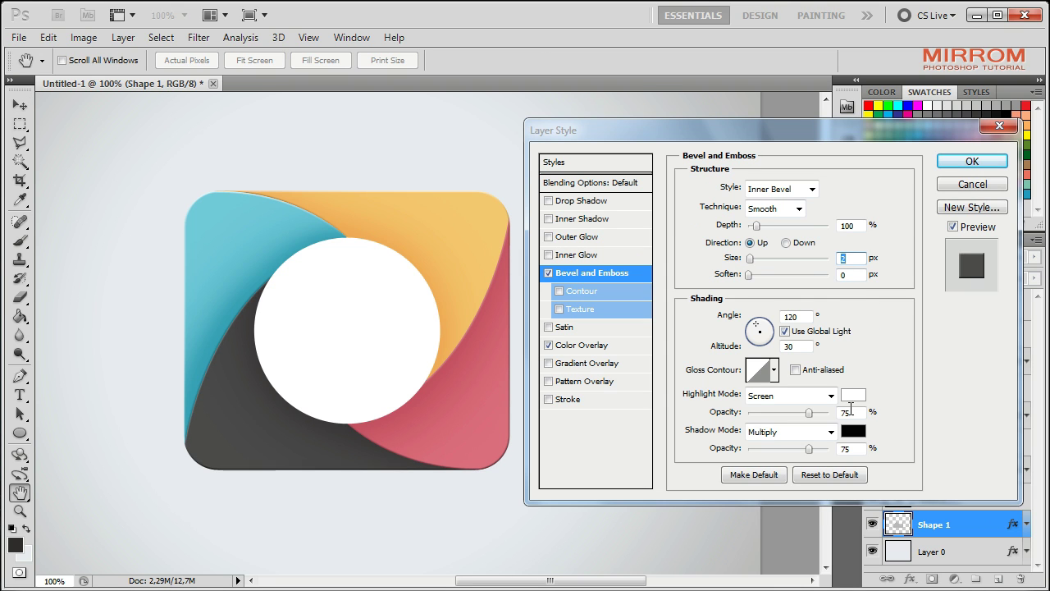
pyautogui.moveTo(809, 448); pyautogui.dragTo(807, 448)
pyautogui.press('Down')
pyautogui.press('Down')
pyautogui.press('Down')
pyautogui.press('Down')
pyautogui.press('Down')
pyautogui.press('Down')
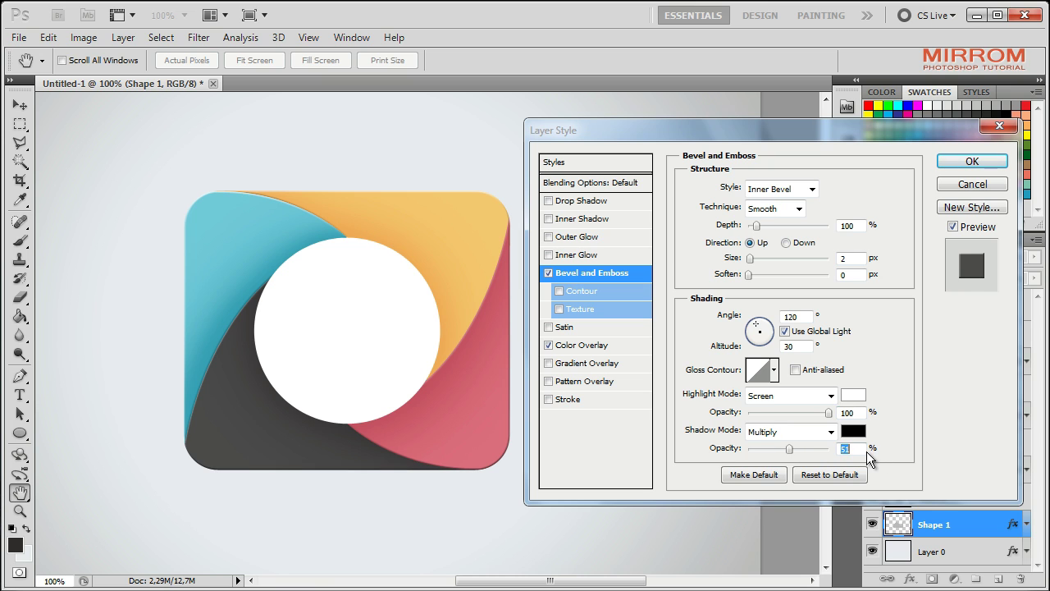
pyautogui.press('Down')
pyautogui.press('Down')
pyautogui.press('Down')
pyautogui.click(971, 163)
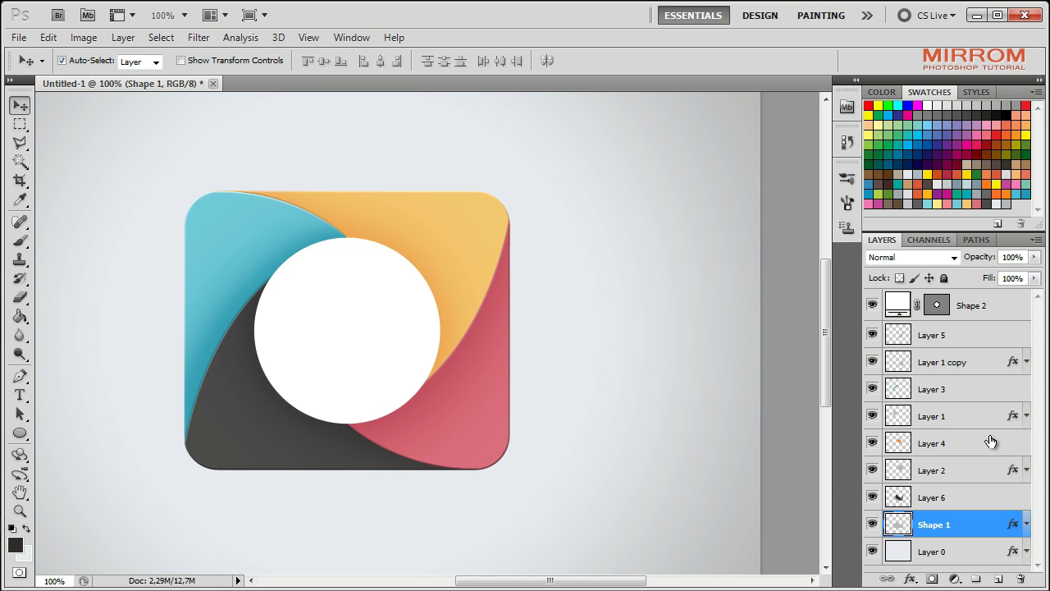
pyautogui.moveTo(616, 581); pyautogui.dragTo(598, 582)
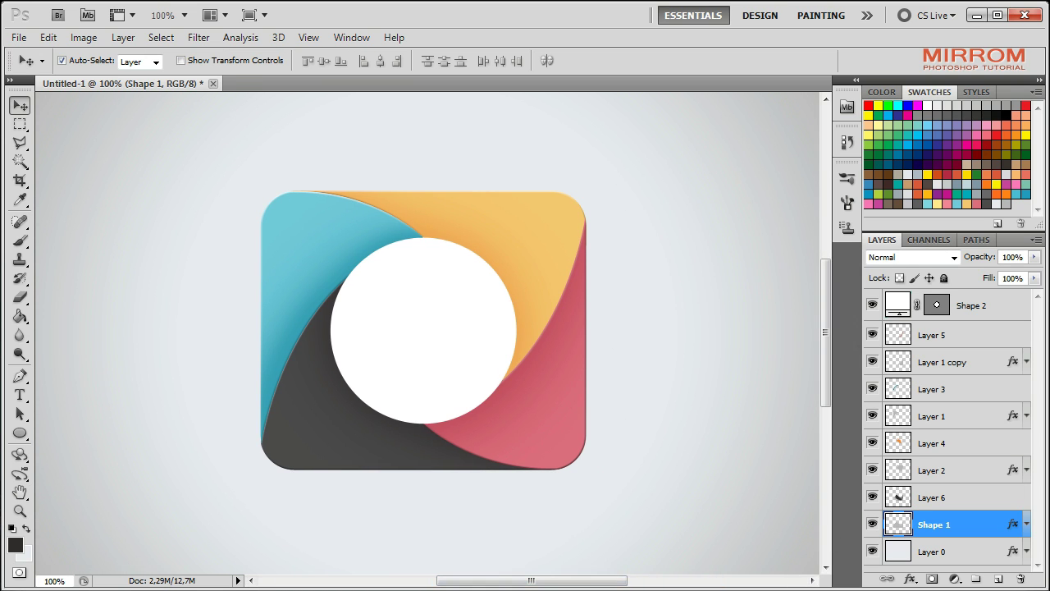
pyautogui.click(970, 315)
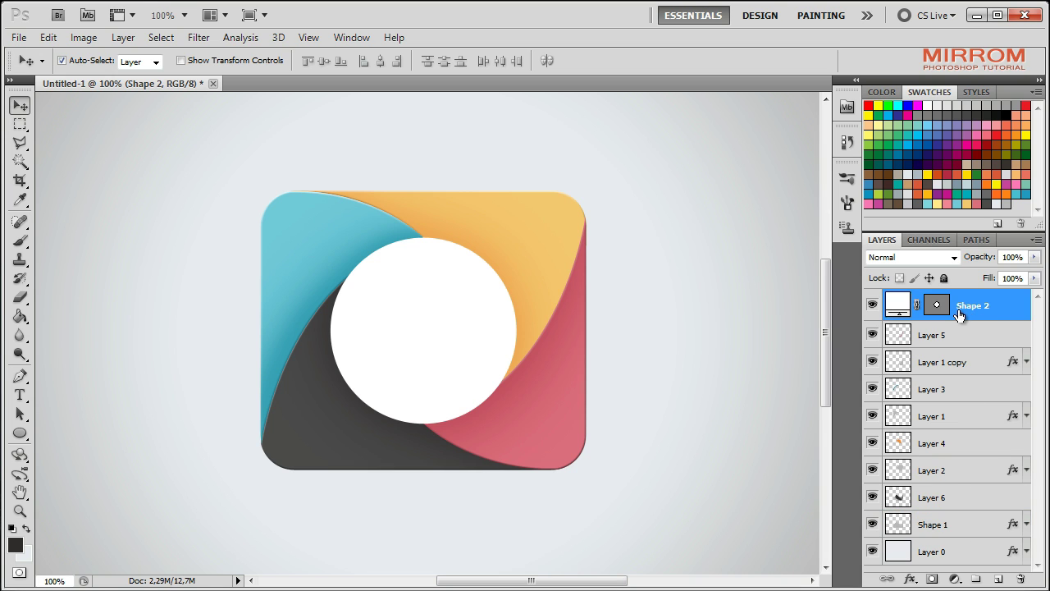
# Step: Duplicate the white circle, fill the copy light grey (#e3e3e3), and scale it to 64%
pyautogui.hotkey('ctrl', 'j')
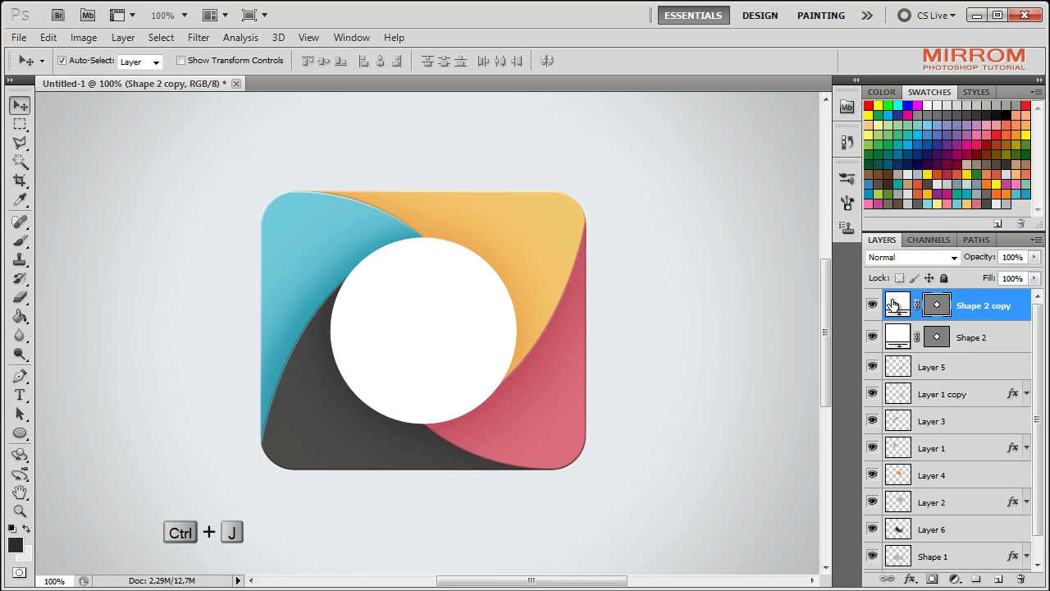
pyautogui.doubleClick(894, 305)
pyautogui.moveTo(513, 255); pyautogui.dragTo(513, 271)
pyautogui.click(889, 239)
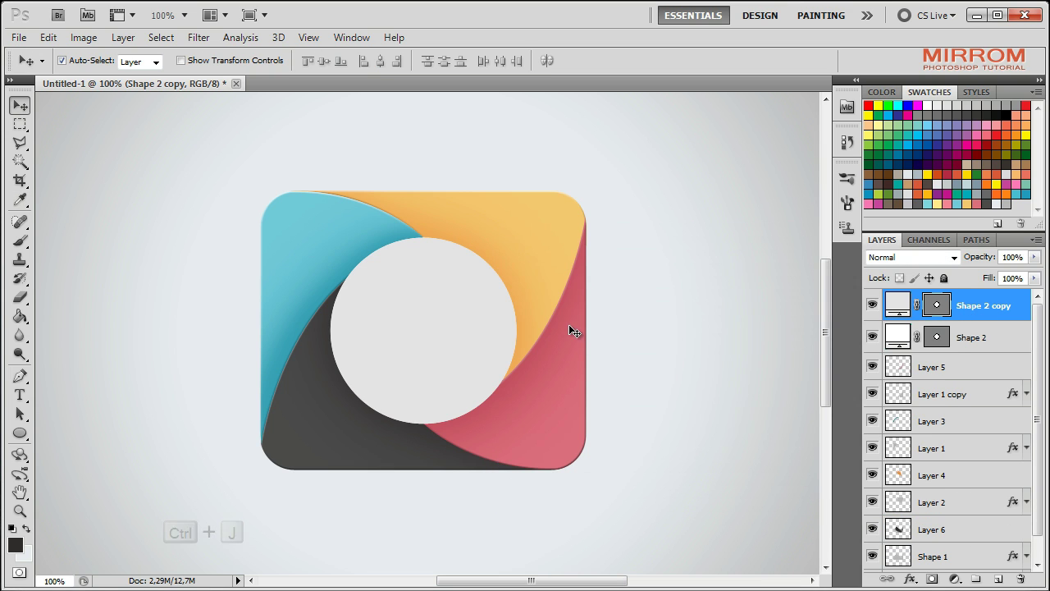
pyautogui.hotkey('ctrl', 't')
pyautogui.moveTo(241, 65); pyautogui.dragTo(215, 64)
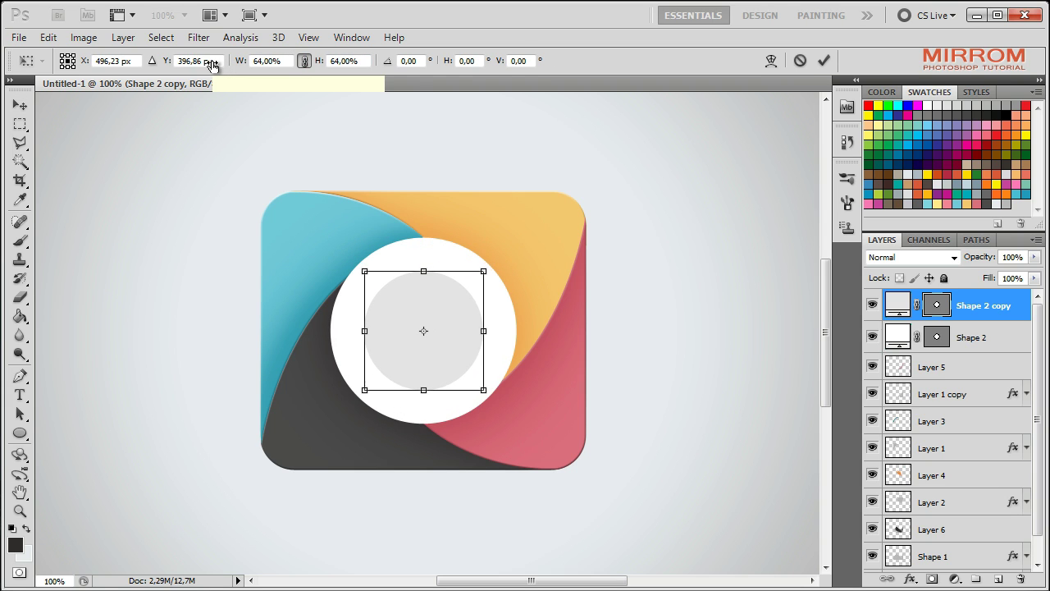
pyautogui.click(824, 60)
pyautogui.click(1000, 344)
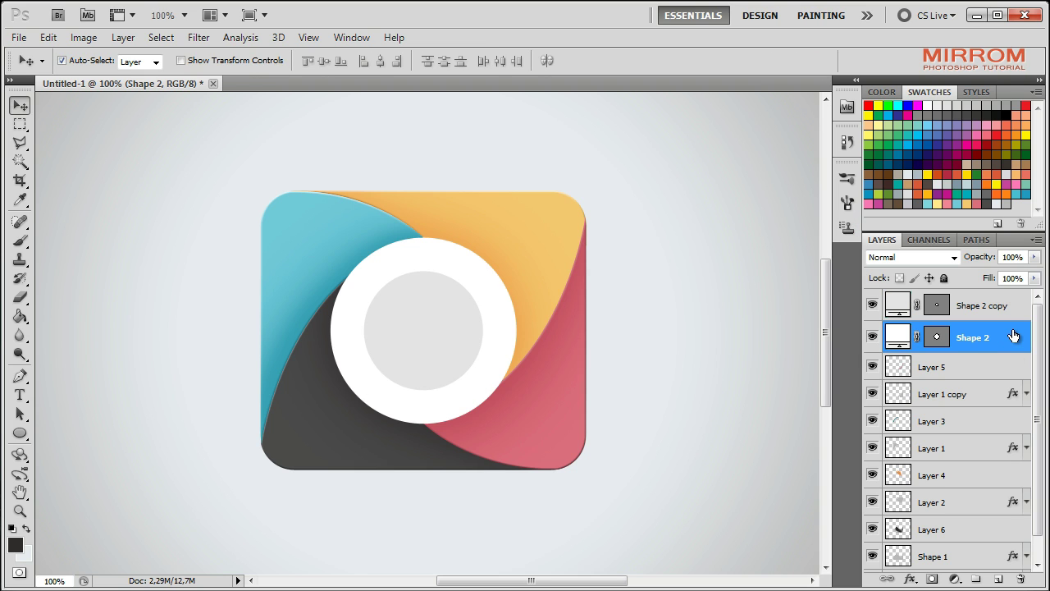
pyautogui.doubleClick(1014, 336)
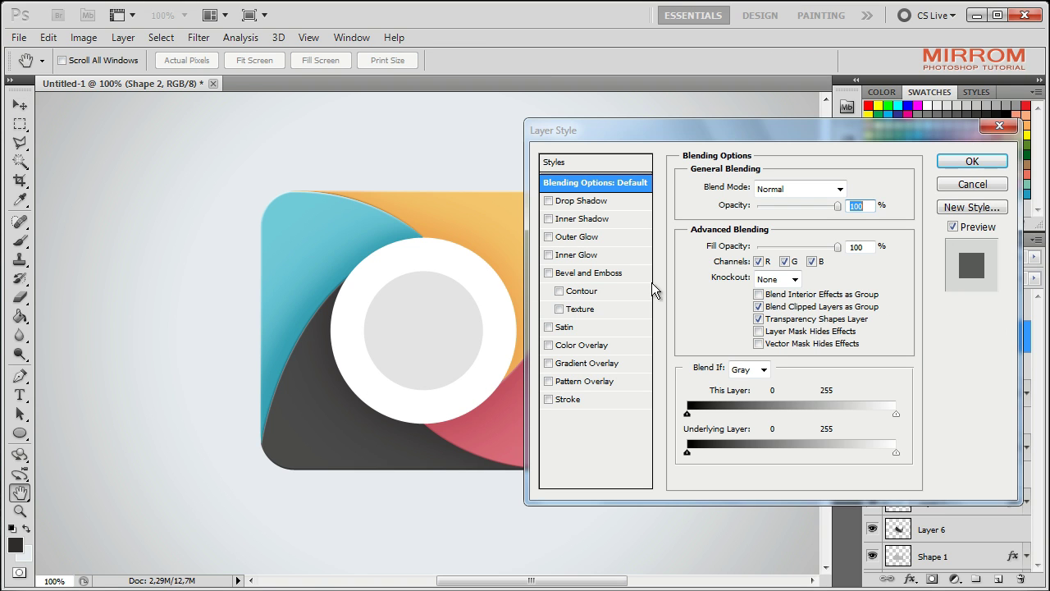
# Step: Add an Inner Shadow to the white ring with distance 26, size 80 and lower opacity
pyautogui.click(559, 220)
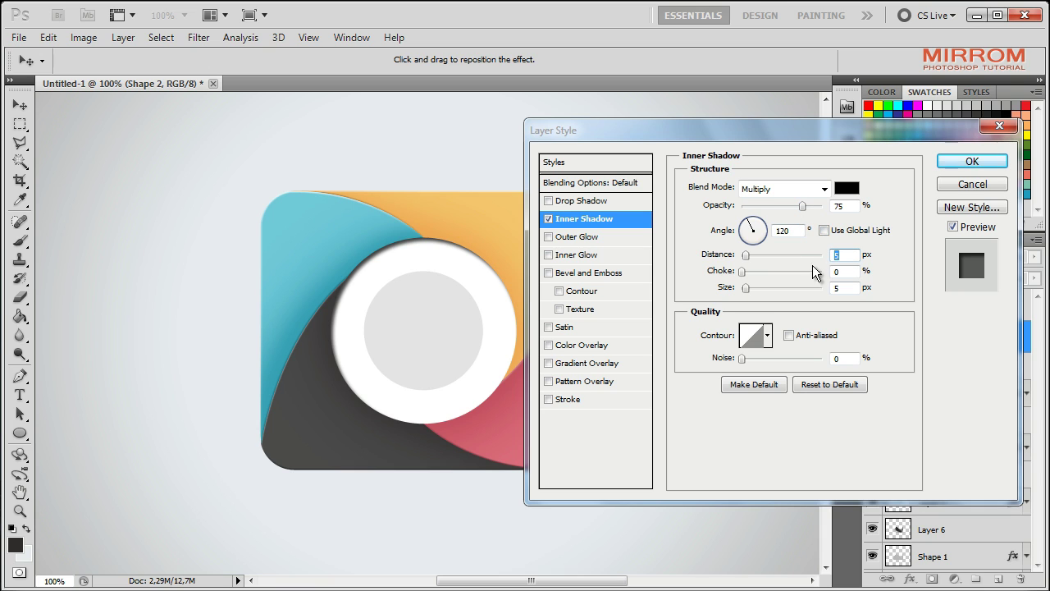
pyautogui.press('Up')
pyautogui.press('Up')
pyautogui.press('Up')
pyautogui.press('Down')
pyautogui.press('Down')
pyautogui.press('Down')
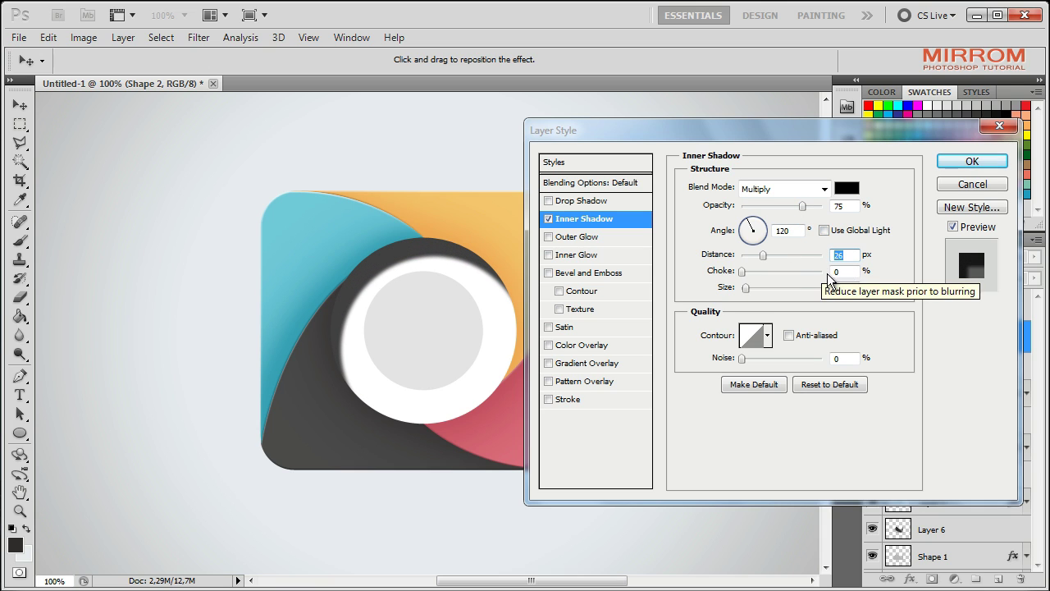
pyautogui.press('Tab')
pyautogui.press('Tab')
pyautogui.moveTo(746, 289); pyautogui.dragTo(774, 289)
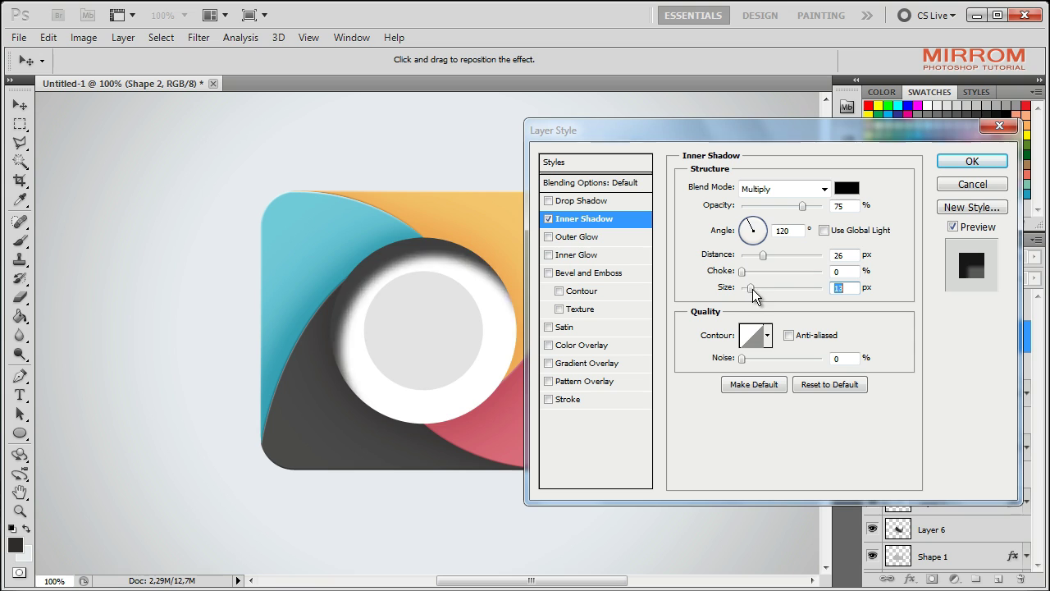
pyautogui.press('Down')
pyautogui.press('Down')
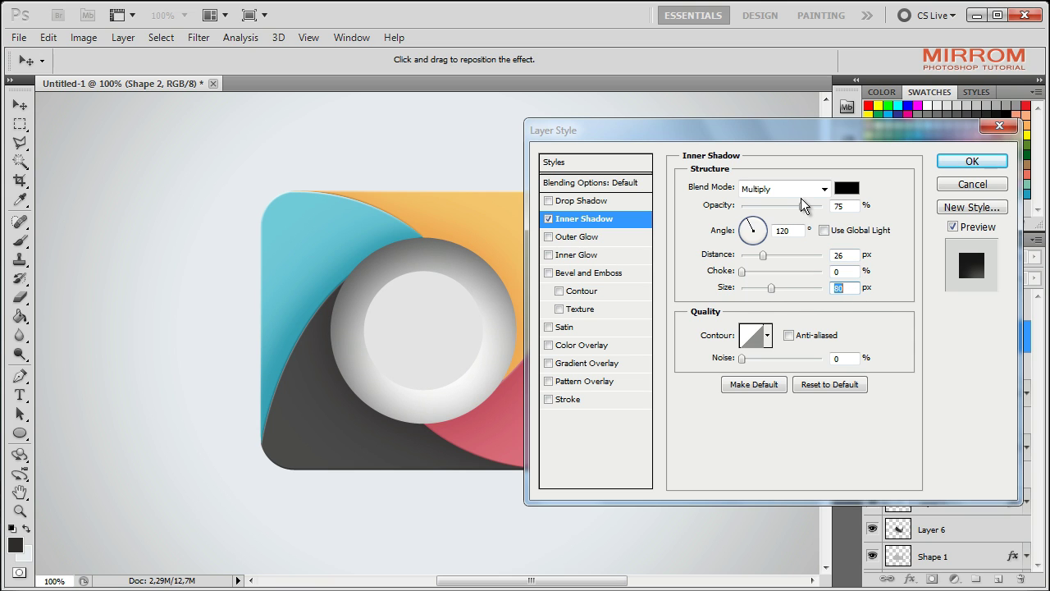
pyautogui.moveTo(803, 207)
pyautogui.mouseDown()
pyautogui.moveTo(779, 209)
pyautogui.moveTo(788, 208)
pyautogui.mouseUp()
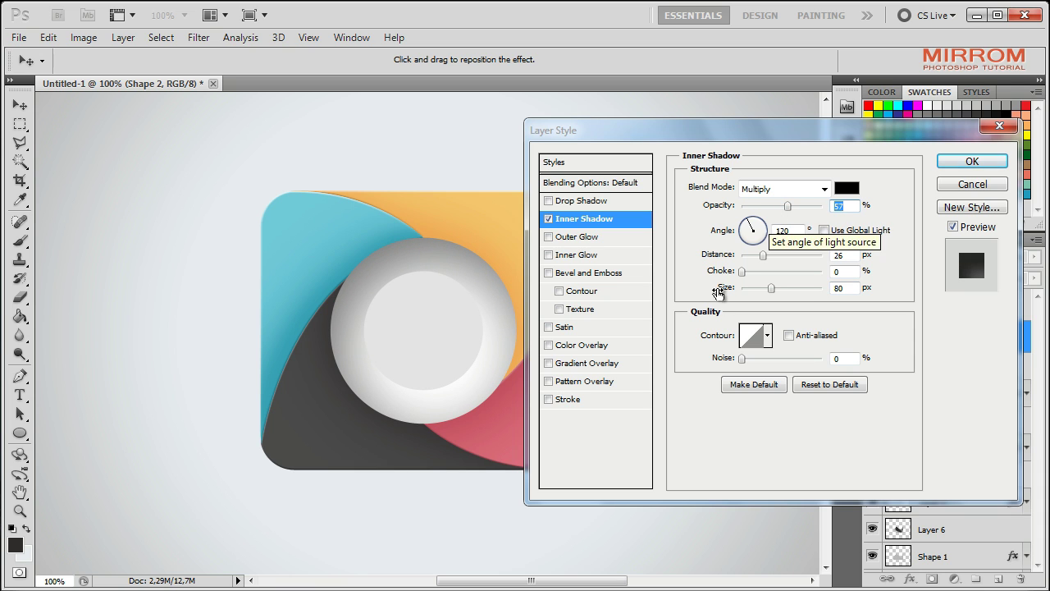
# Step: Add a white Normal drop shadow with distance 2 and size 2, and apply the styles
pyautogui.click(605, 202)
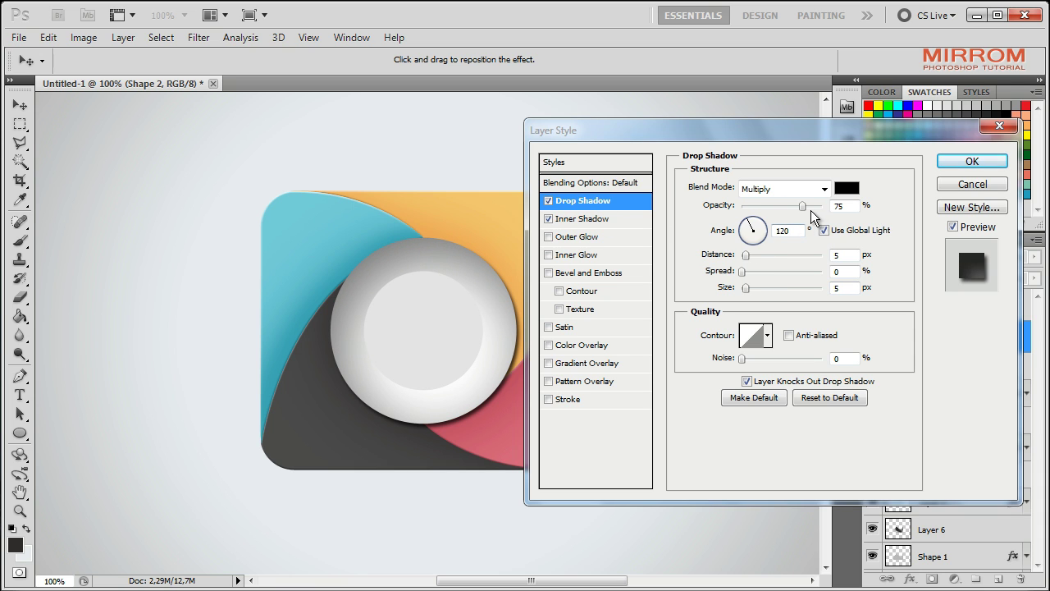
pyautogui.click(783, 188)
pyautogui.click(757, 204)
pyautogui.click(847, 188)
pyautogui.click(511, 254)
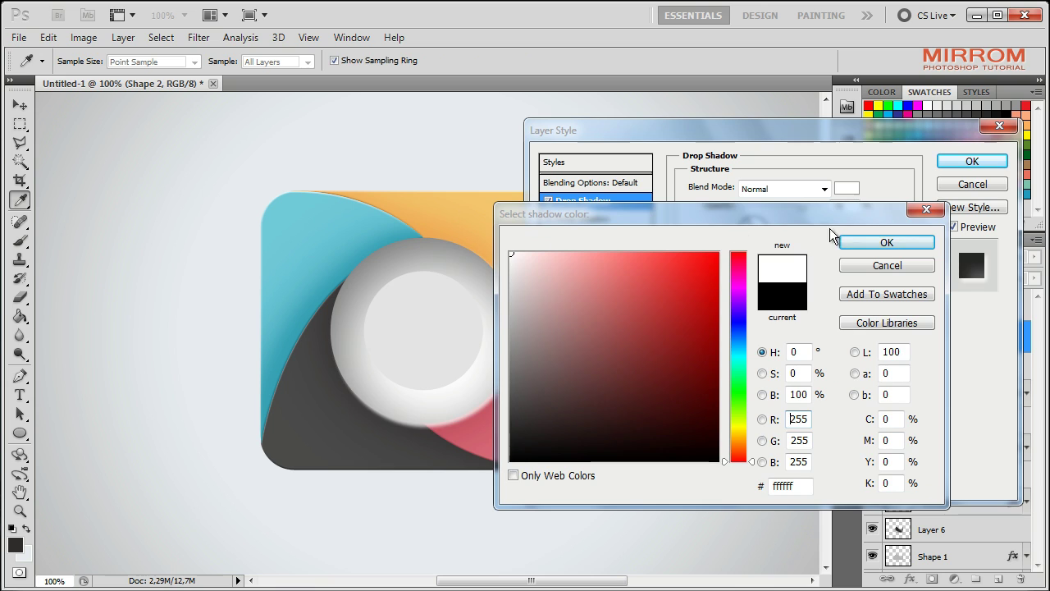
pyautogui.click(870, 242)
pyautogui.doubleClick(843, 254)
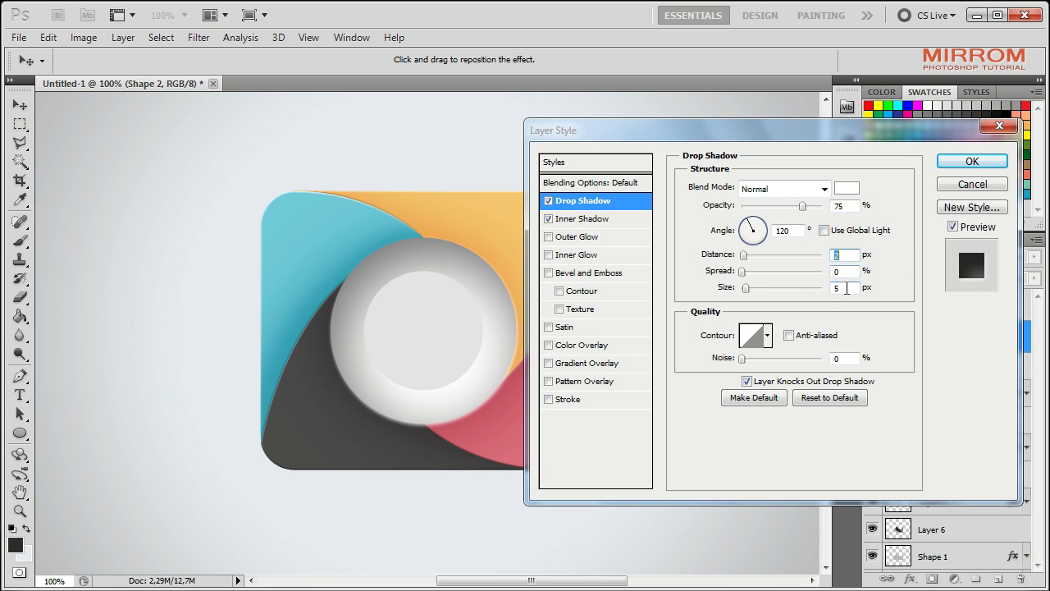
pyautogui.doubleClick(847, 288)
pyautogui.write('2')
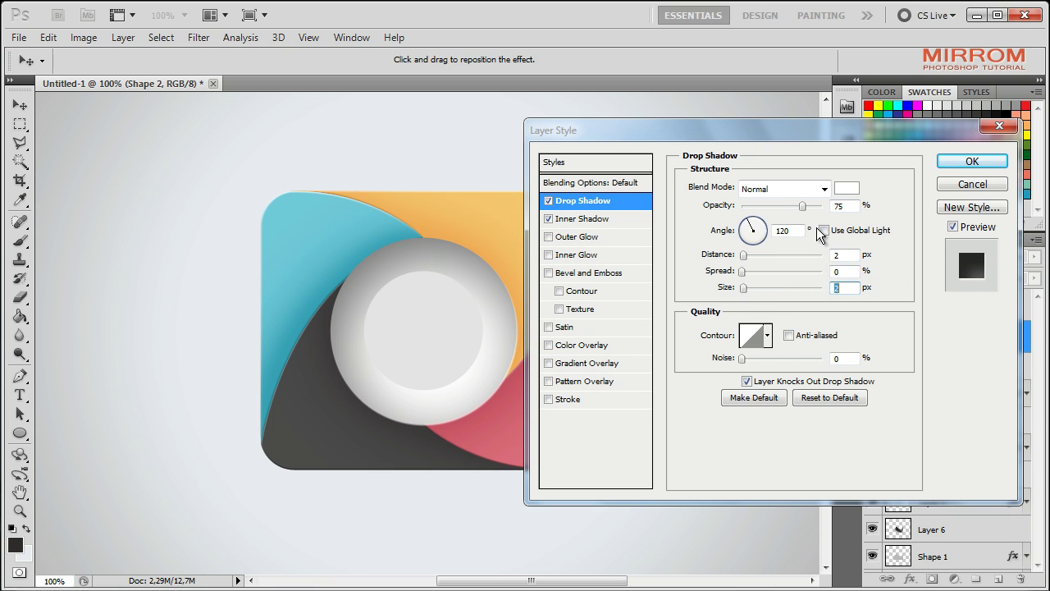
pyautogui.click(972, 161)
# Step: Give the Shape 2 copy circle a Gradient Overlay at a 120° angle
pyautogui.click(1025, 337)
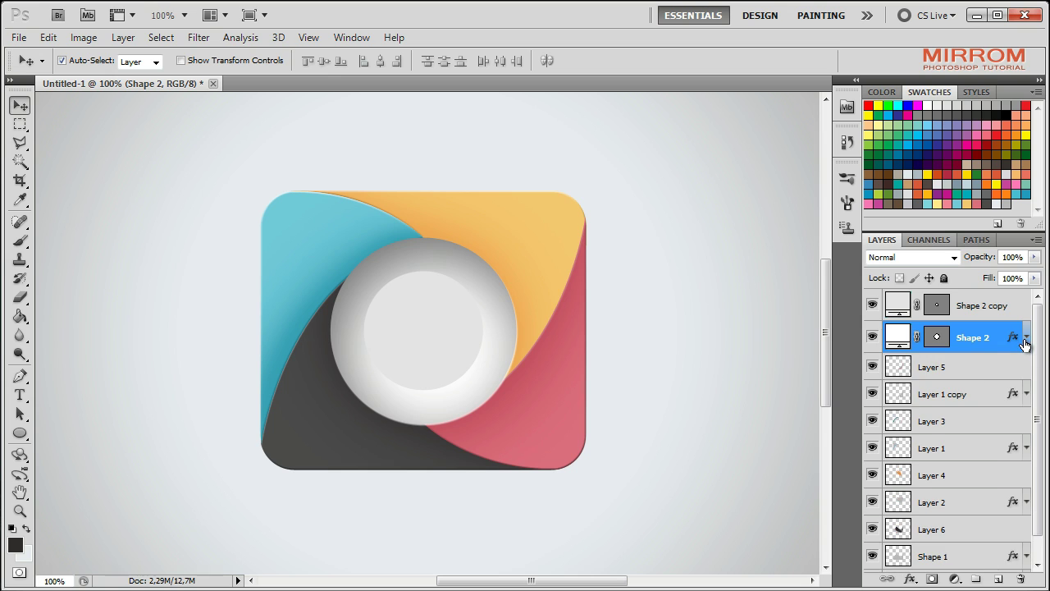
pyautogui.click(988, 306)
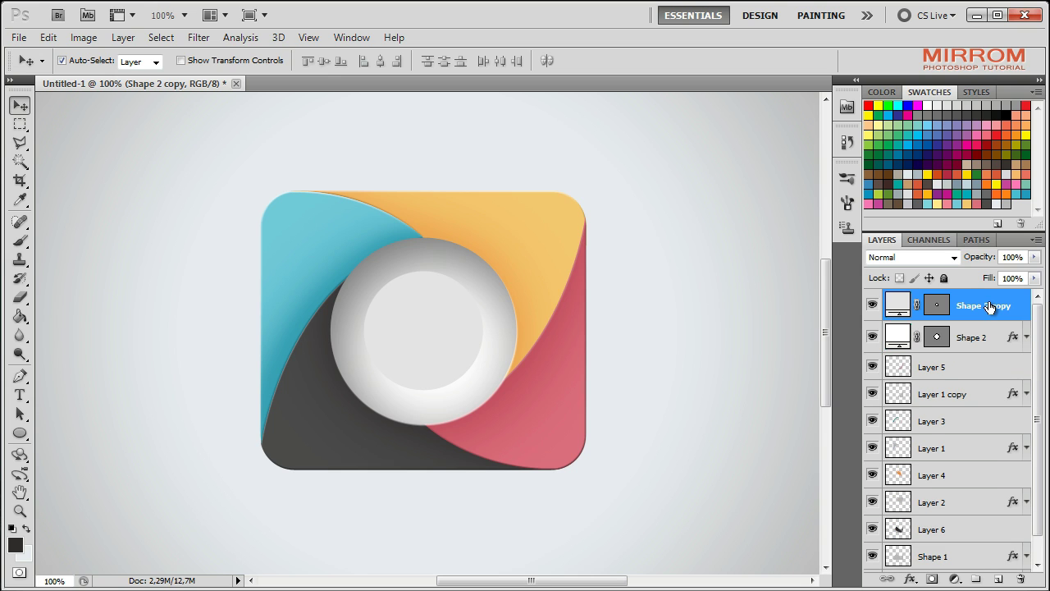
pyautogui.doubleClick(895, 307)
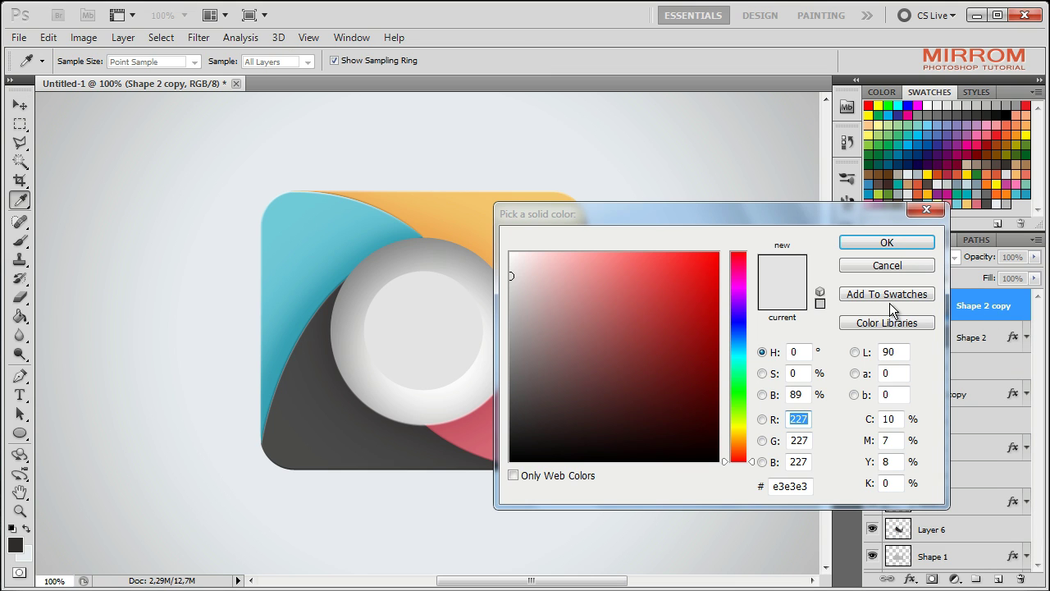
pyautogui.click(886, 240)
pyautogui.press('h')
pyautogui.doubleClick(970, 295)
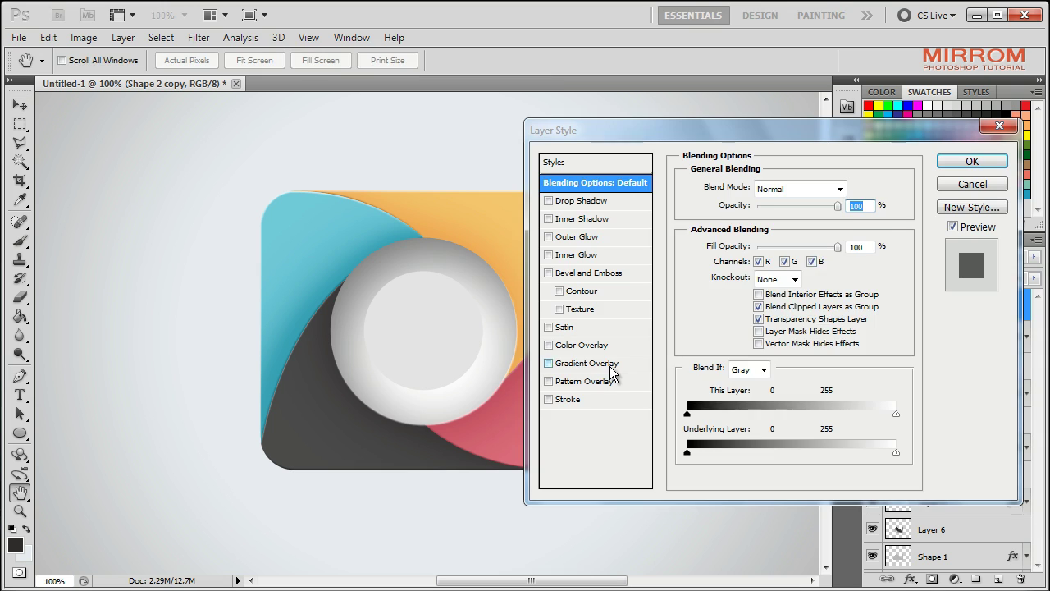
pyautogui.click(614, 365)
pyautogui.click(792, 268)
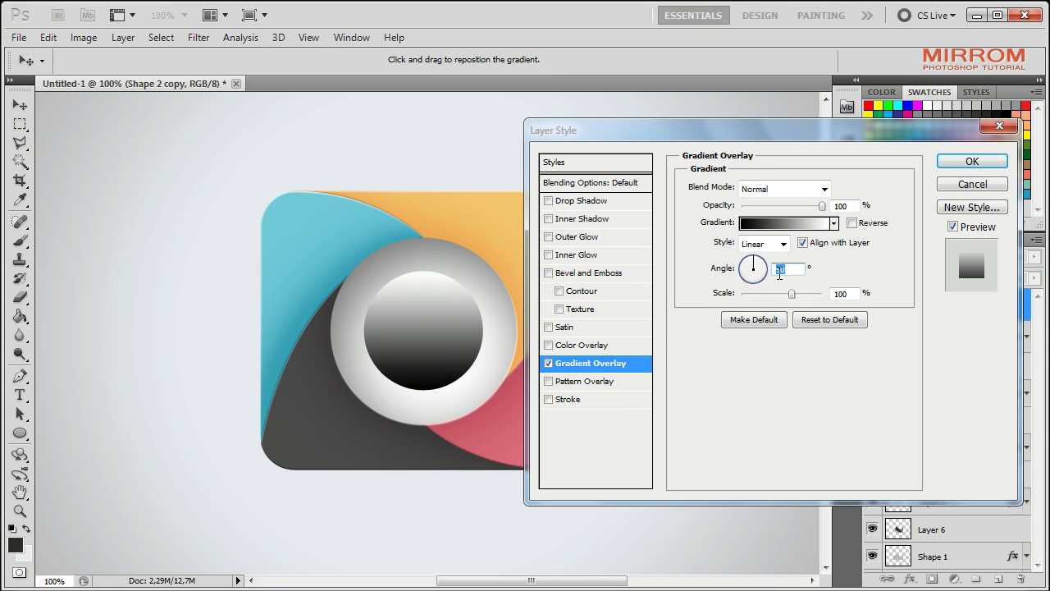
pyautogui.click(758, 258)
# Step: Set the gradient stops to #e4e5e9 and #ececec and accept the gradient
pyautogui.click(756, 226)
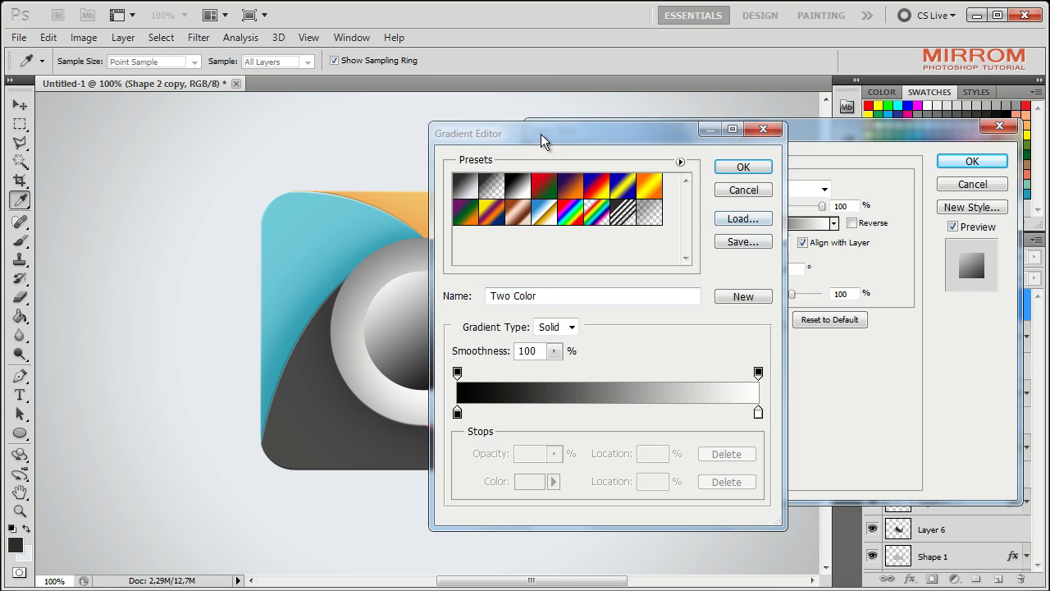
pyautogui.moveTo(541, 133); pyautogui.dragTo(672, 121)
pyautogui.click(586, 393)
pyautogui.click(664, 466)
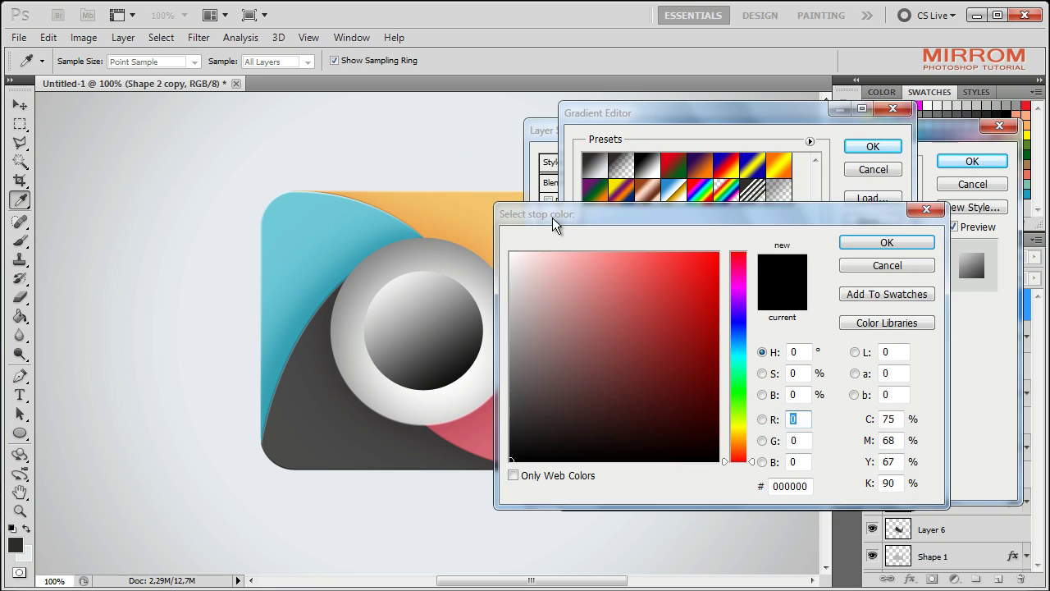
pyautogui.moveTo(552, 215); pyautogui.dragTo(578, 189)
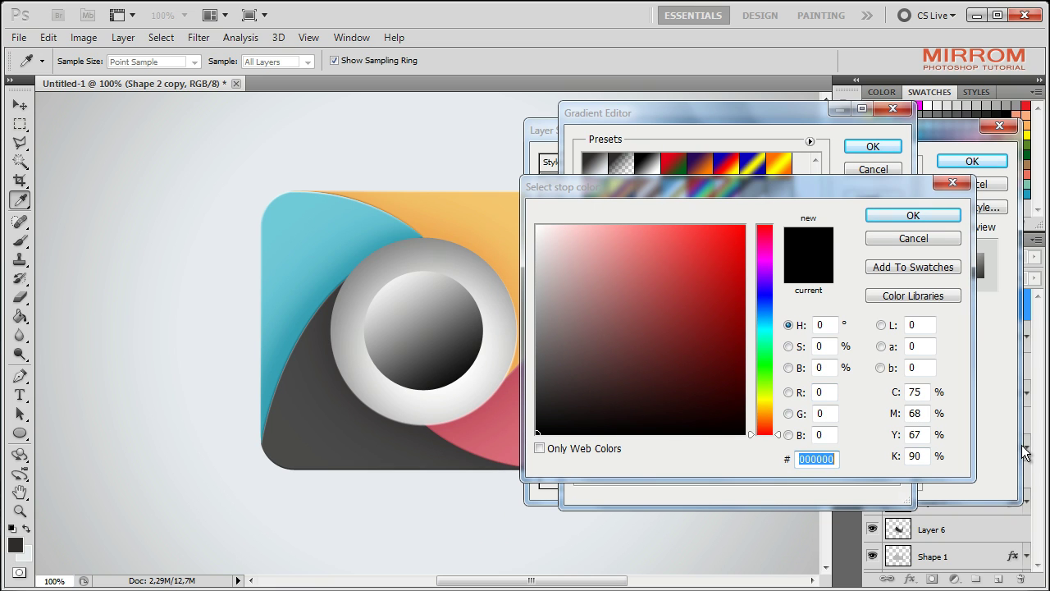
pyautogui.write('e4e5')
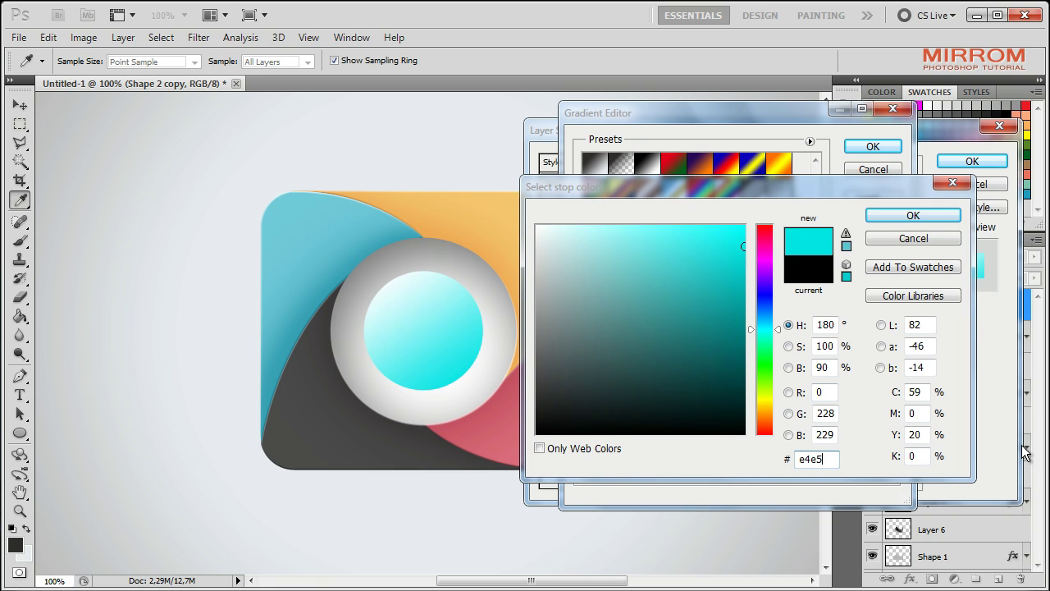
pyautogui.write('e9')
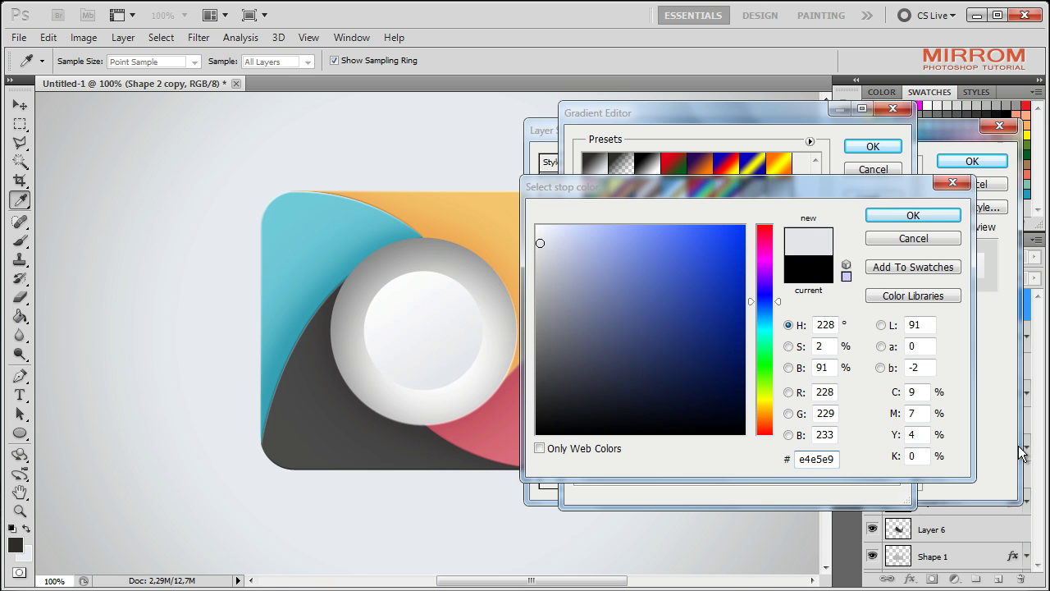
pyautogui.click(898, 218)
pyautogui.click(888, 392)
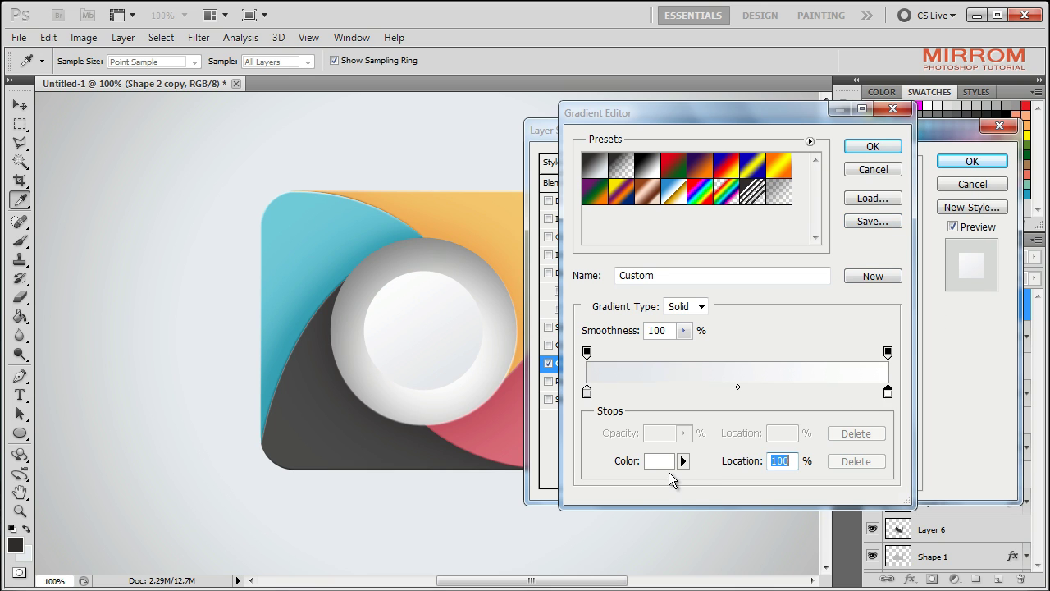
pyautogui.click(659, 464)
pyautogui.moveTo(538, 244); pyautogui.dragTo(536, 240)
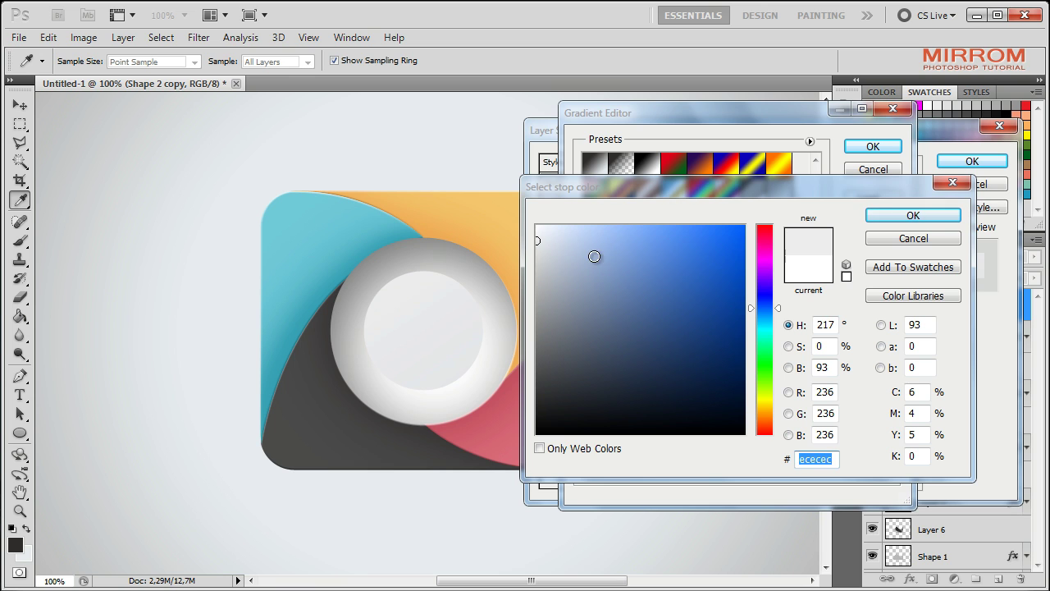
pyautogui.click(923, 214)
pyautogui.click(869, 146)
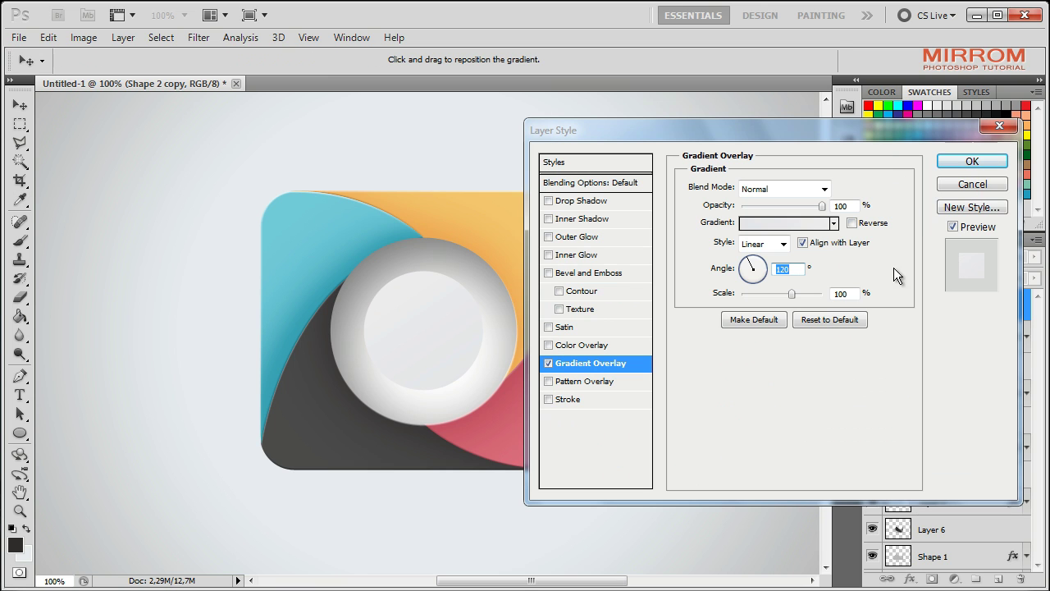
# Step: Add a white Inner Glow to the inner circle
pyautogui.click(576, 255)
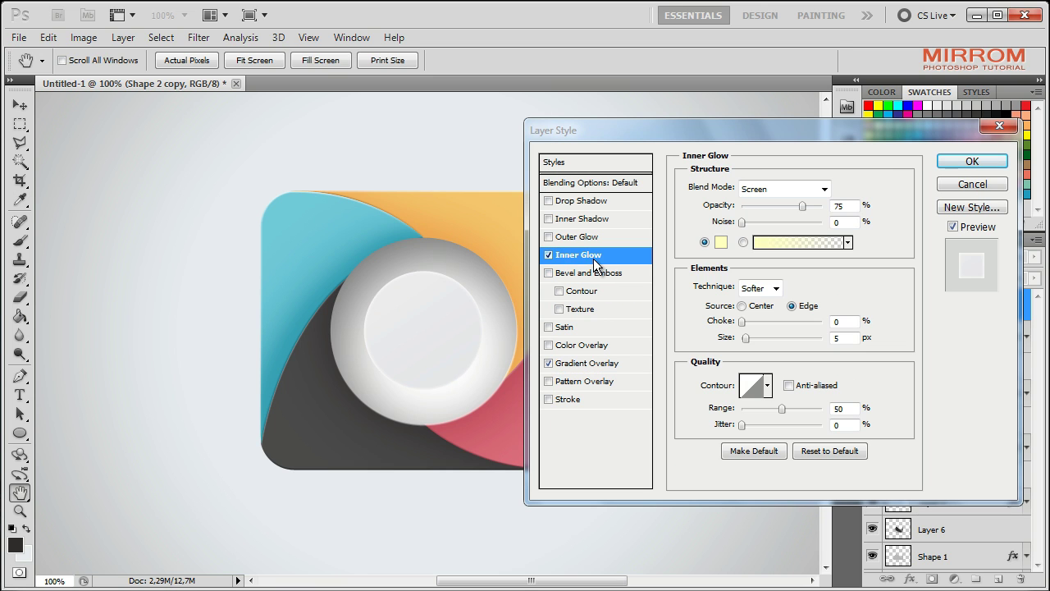
pyautogui.click(699, 244)
pyautogui.moveTo(543, 231); pyautogui.dragTo(490, 203)
pyautogui.click(912, 215)
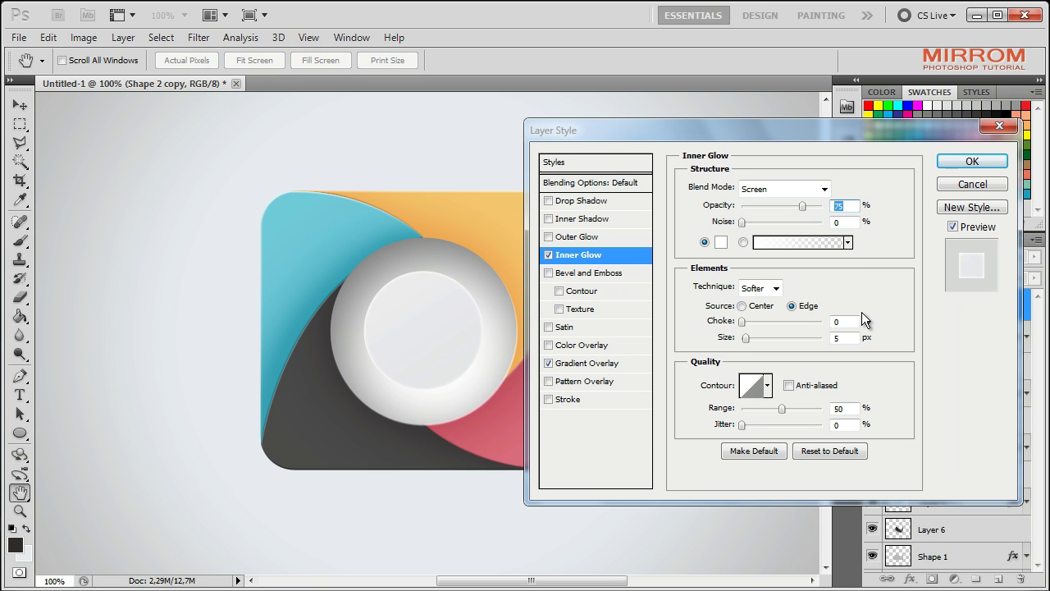
pyautogui.doubleClick(838, 336)
# Step: Add a drop shadow with opacity 30%, distance 6 and size 12, then apply the styles
pyautogui.click(606, 201)
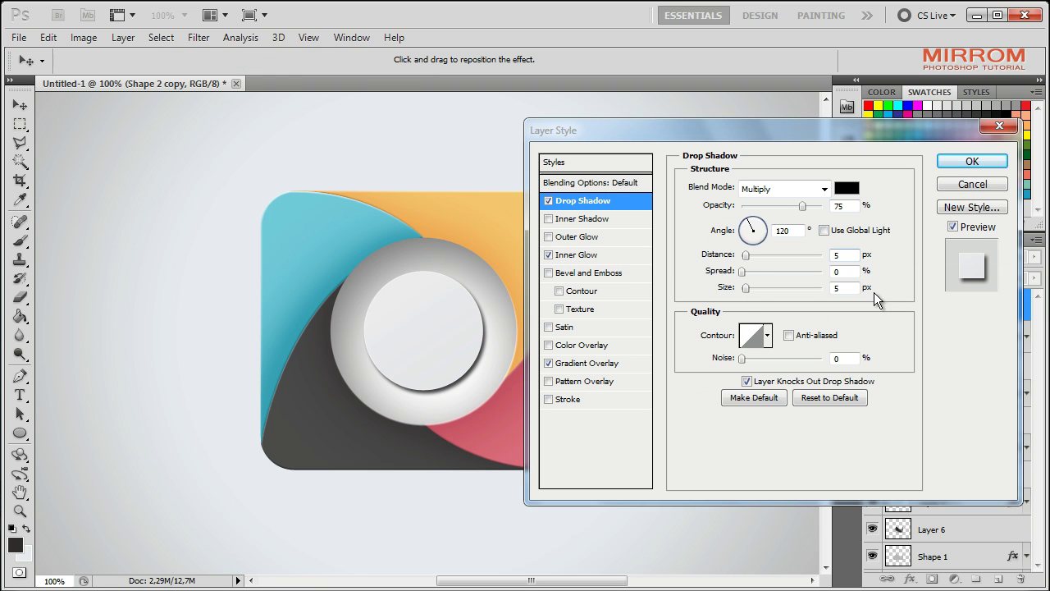
pyautogui.moveTo(803, 205); pyautogui.dragTo(774, 206)
pyautogui.write('30')
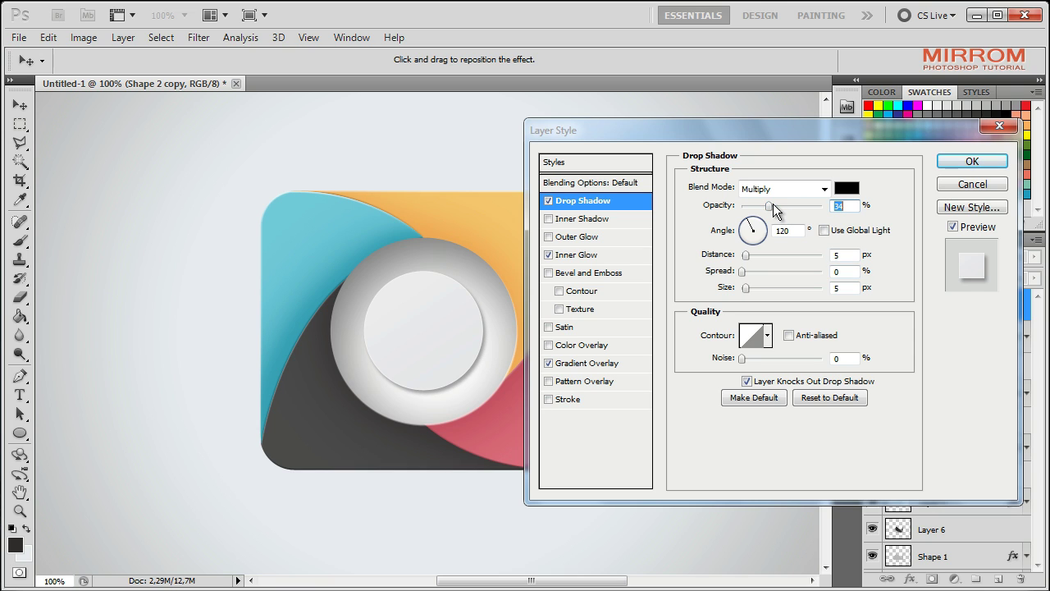
pyautogui.doubleClick(845, 254)
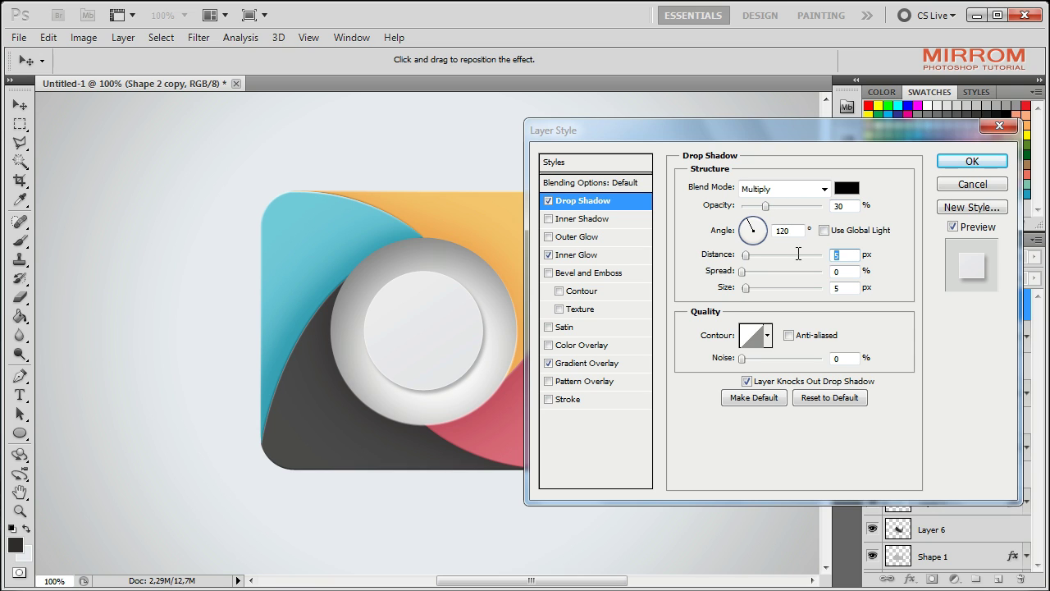
pyautogui.write('6')
pyautogui.doubleClick(839, 288)
pyautogui.write('7')
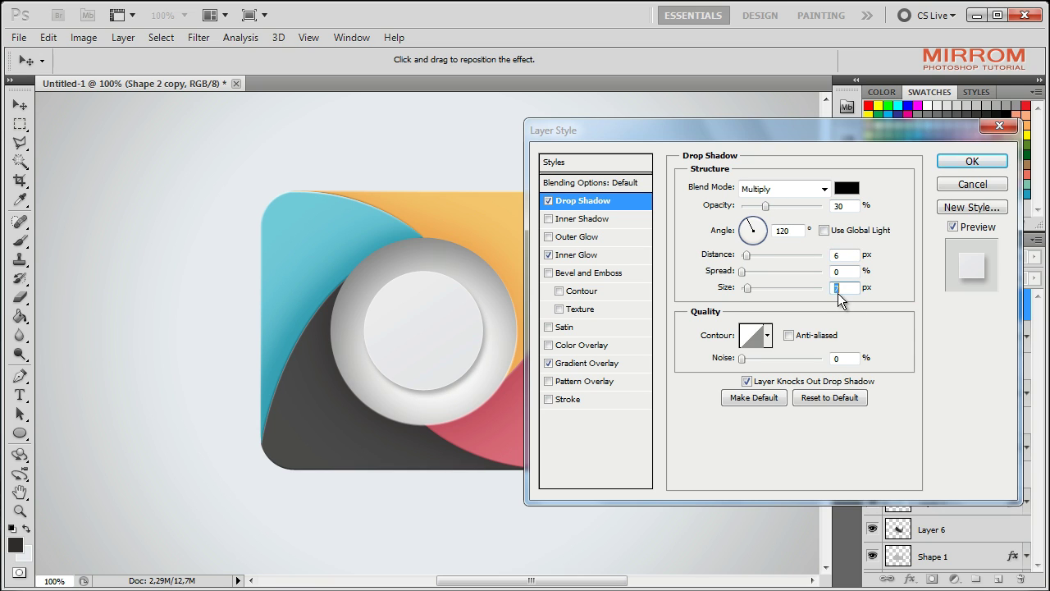
pyautogui.write('12')
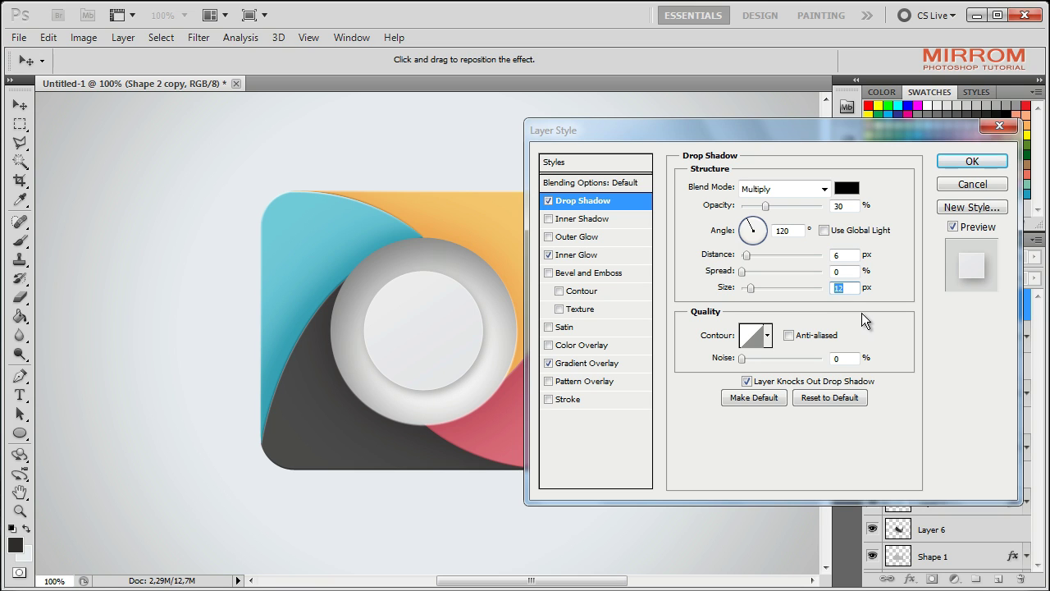
pyautogui.click(971, 162)
pyautogui.click(1026, 304)
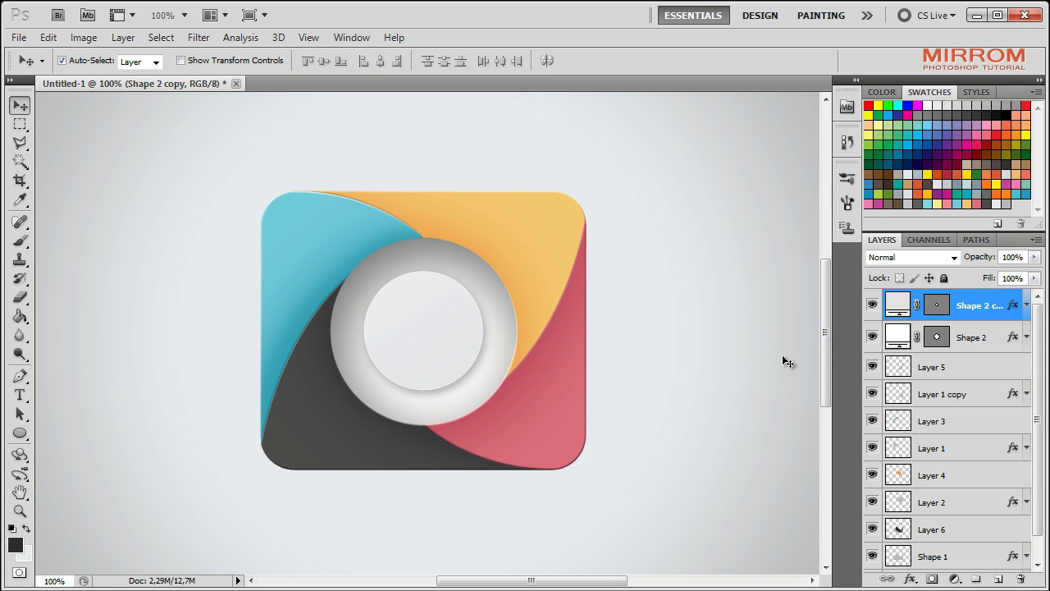
# Step: Group all icon layers down to Shape 1 into Group 1 and save the document
pyautogui.scroll(-1, 975, 448)
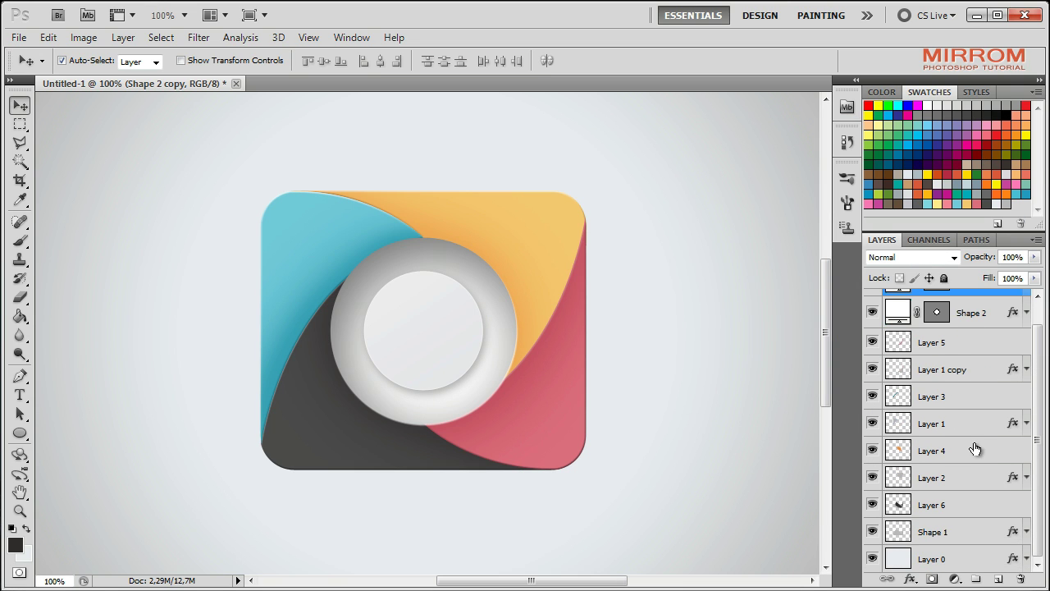
pyautogui.keyDown('shift'); pyautogui.click(955, 533); pyautogui.keyUp('shift')
pyautogui.hotkey('ctrl', 'g')
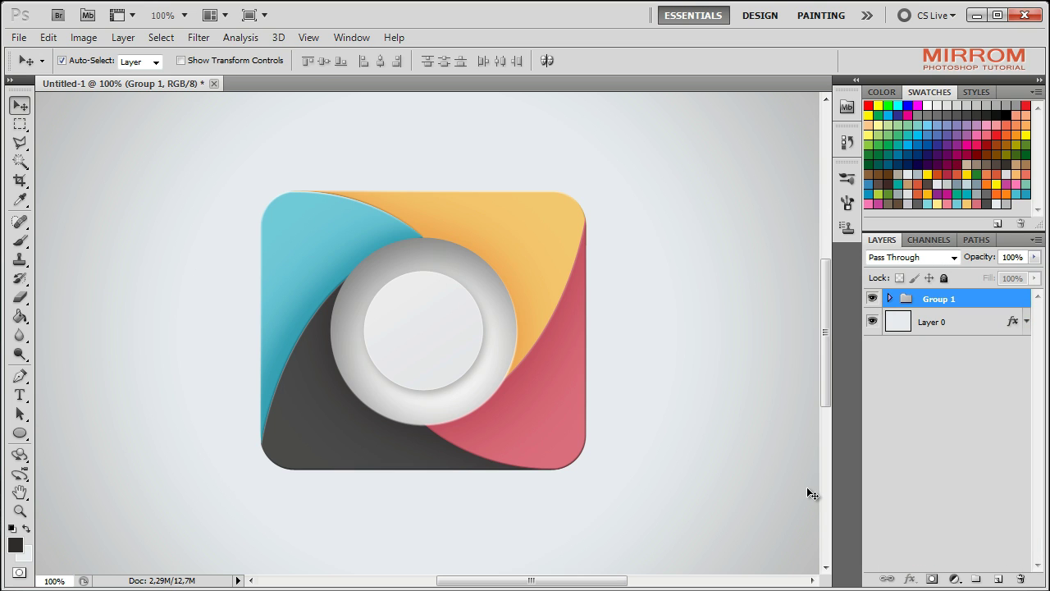
pyautogui.hotkey('ctrl', 's')
# Step: Fit the canvas on screen and add an empty Layer 7 above Layer 0
pyautogui.press('z')
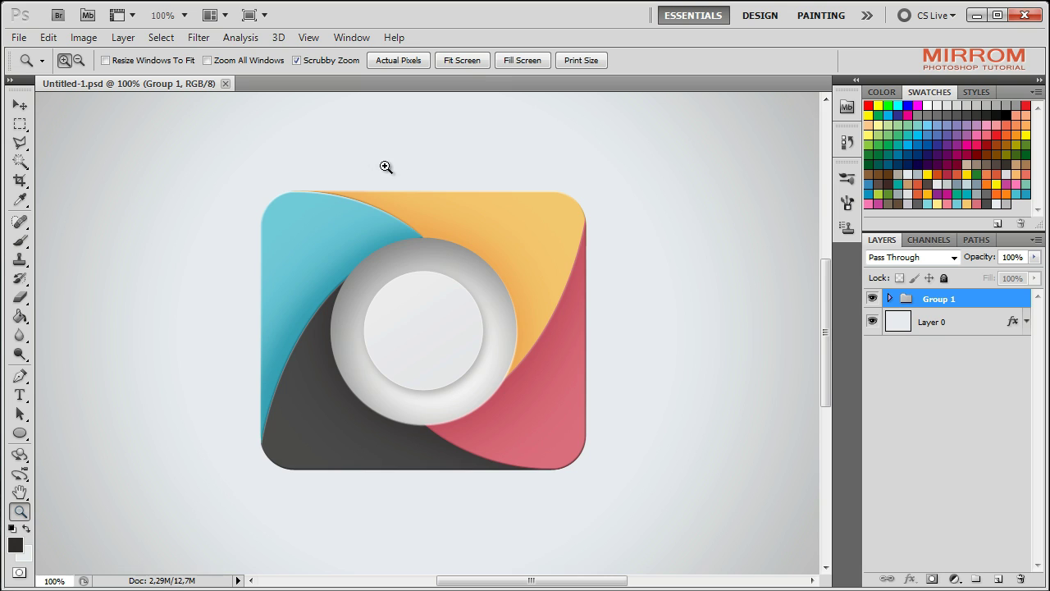
pyautogui.click(476, 60)
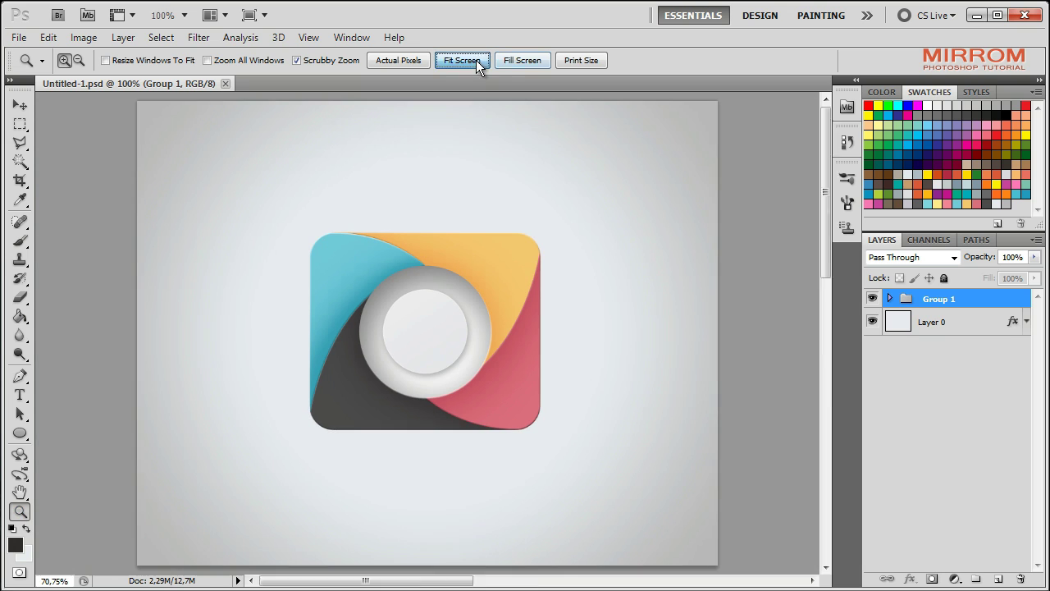
pyautogui.click(951, 323)
pyautogui.click(999, 579)
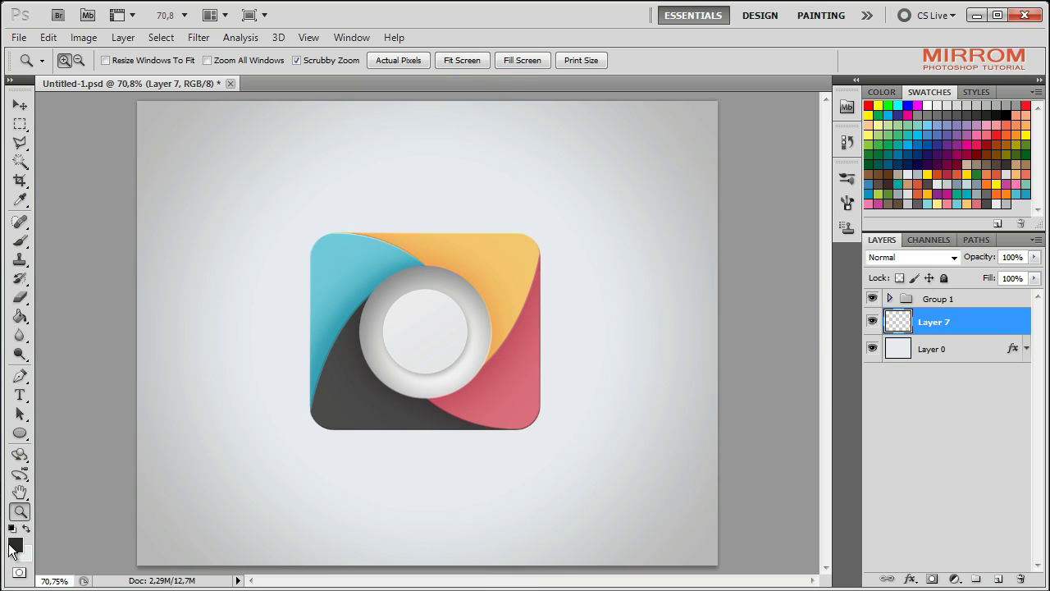
# Step: Set the foreground colour to dark grey
pyautogui.click(20, 105)
pyautogui.click(15, 545)
pyautogui.moveTo(541, 406); pyautogui.dragTo(536, 375)
pyautogui.click(886, 216)
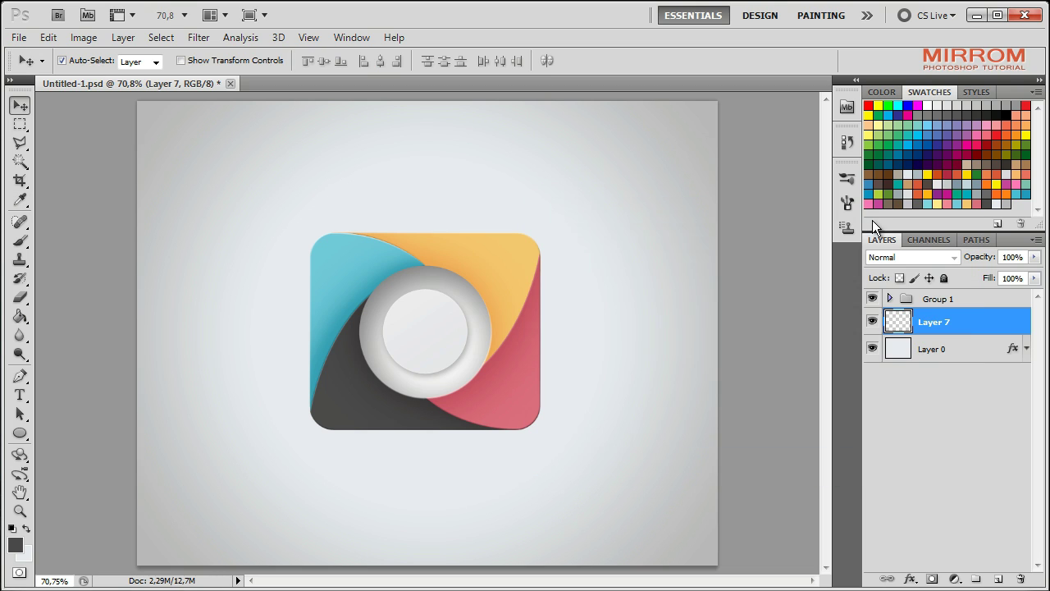
# Step: Paint a soft 600 px brush shadow below the icon and lower Layer 7 opacity to 74%
pyautogui.click(19, 241)
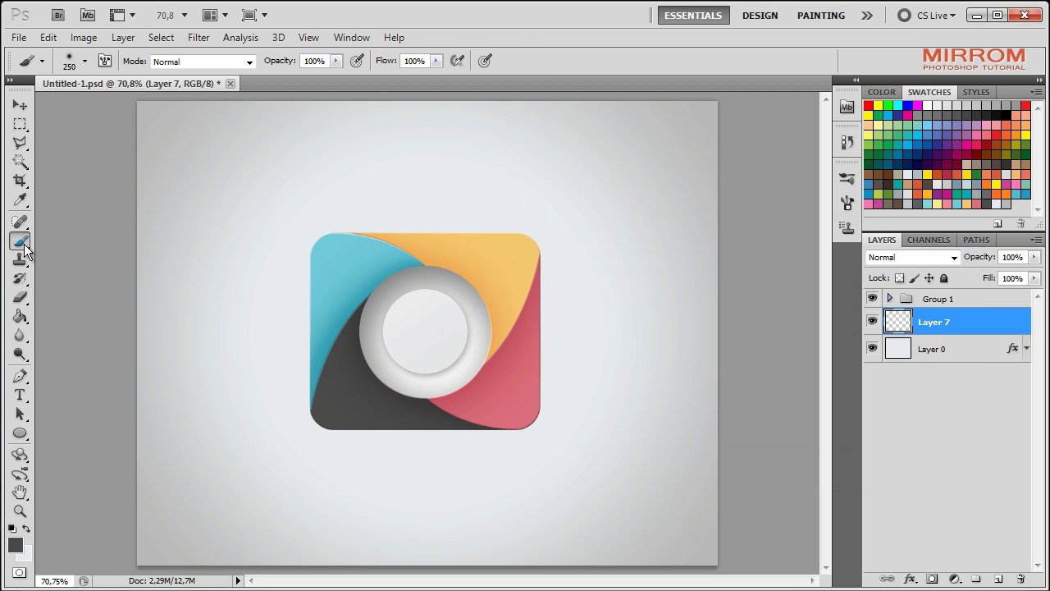
pyautogui.press(']')
pyautogui.click(445, 413)
pyautogui.hotkey('ctrl', 'z')
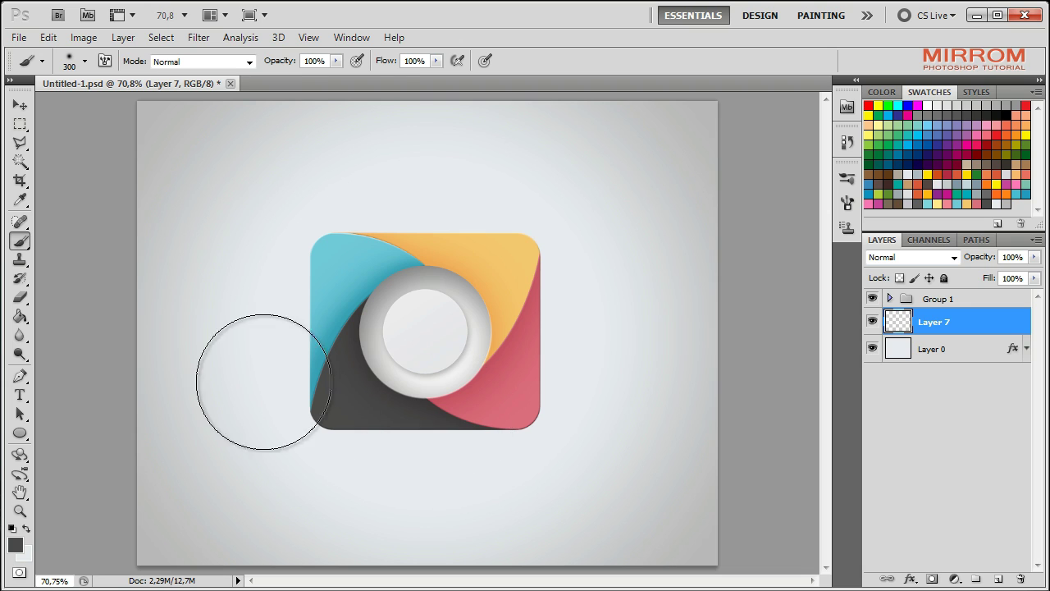
pyautogui.press(']')
pyautogui.press(']')
pyautogui.press(']')
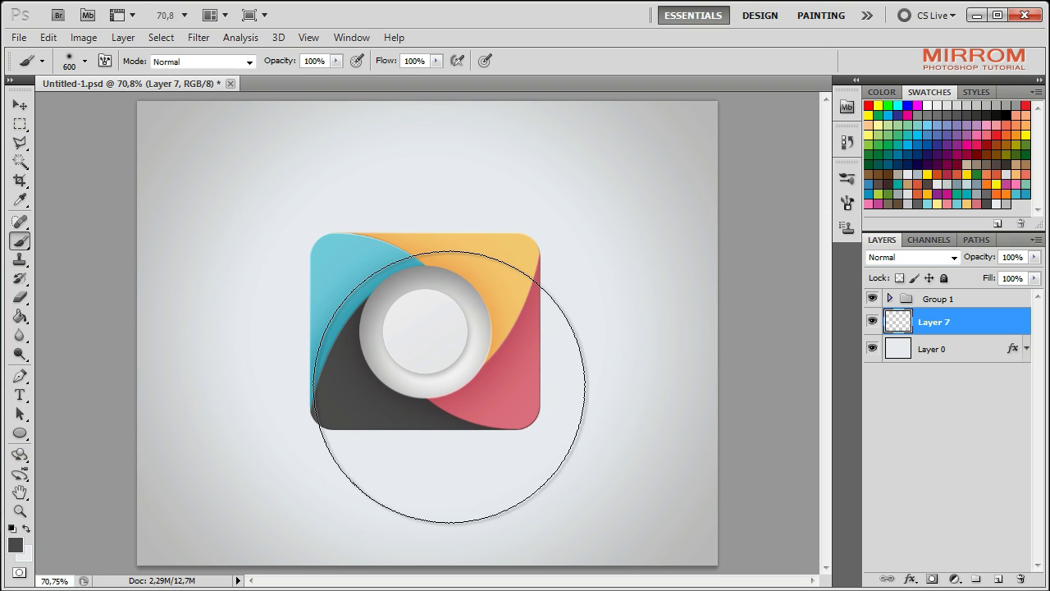
pyautogui.click(448, 387)
pyautogui.press('[')
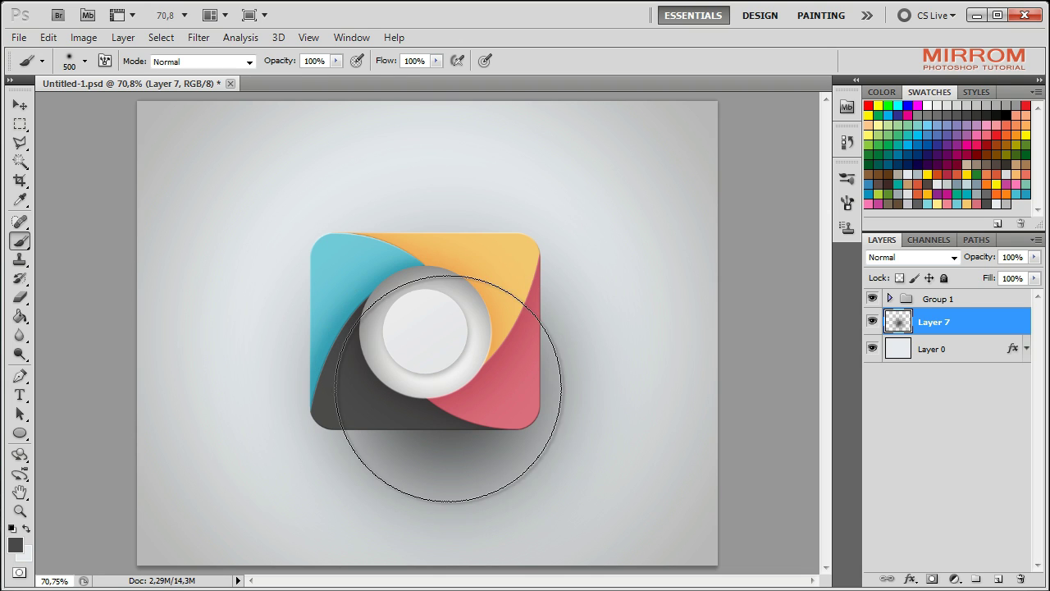
pyautogui.press('[')
pyautogui.press('[')
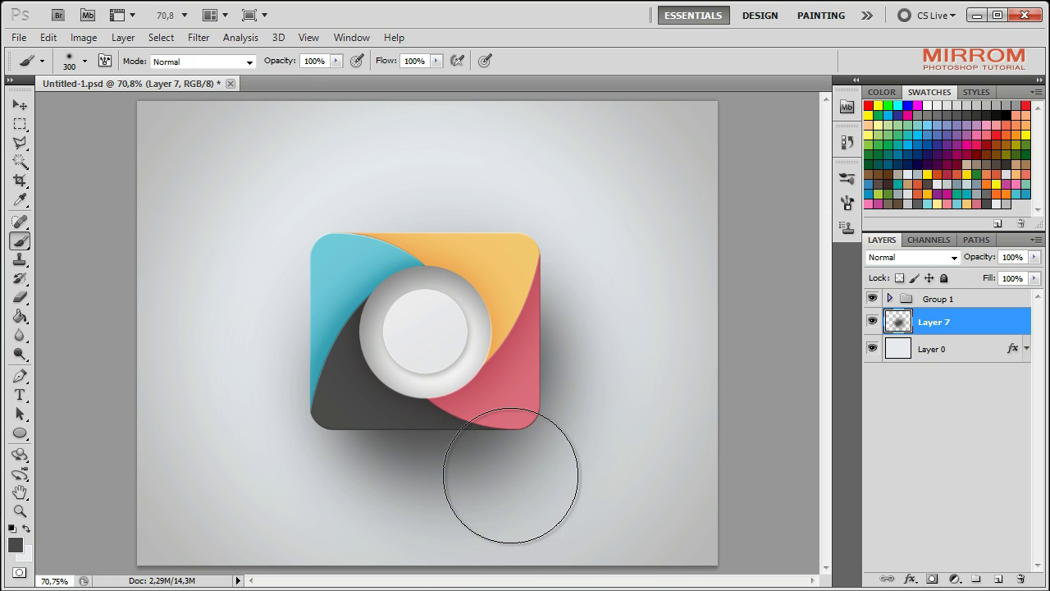
pyautogui.press('v')
pyautogui.moveTo(983, 261); pyautogui.dragTo(974, 257)
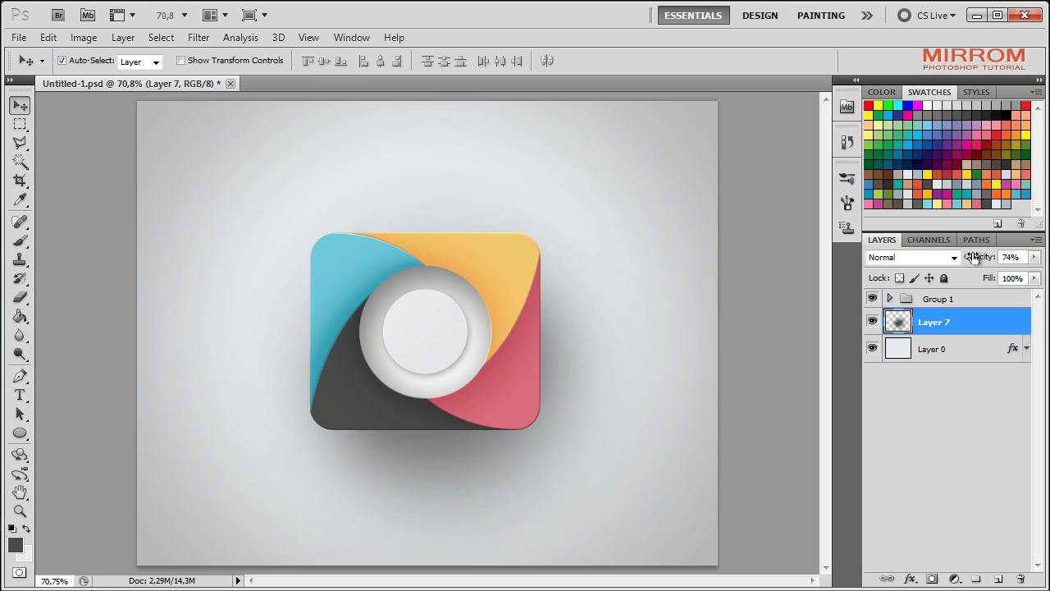
# Step: On a new Layer 8, paint soft dark shadow along the icon's bottom and right edge
pyautogui.click(997, 579)
pyautogui.click(20, 240)
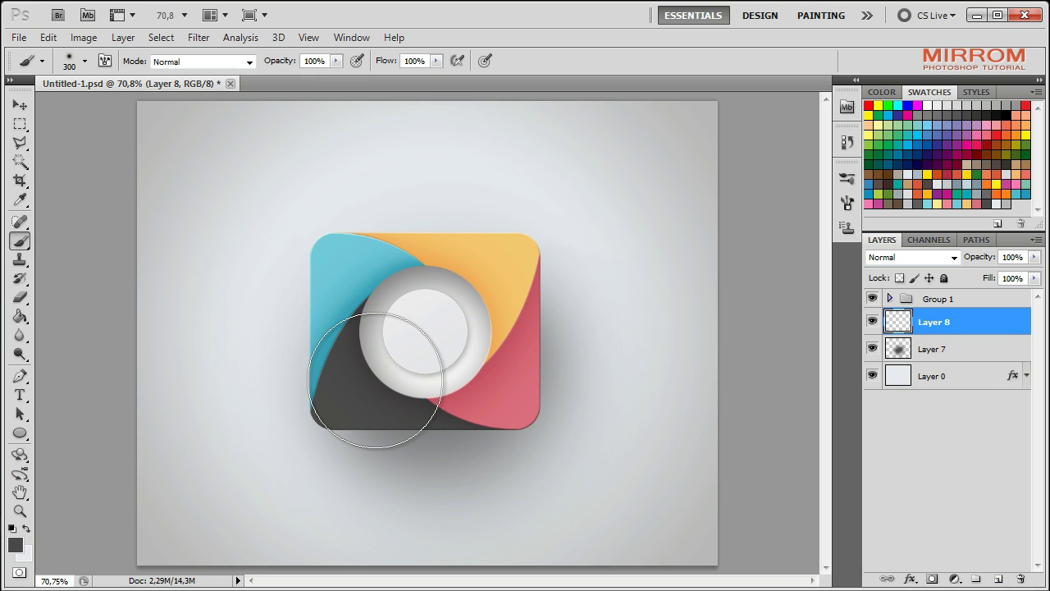
pyautogui.press('[')
pyautogui.press('[')
pyautogui.press('[')
pyautogui.press('[')
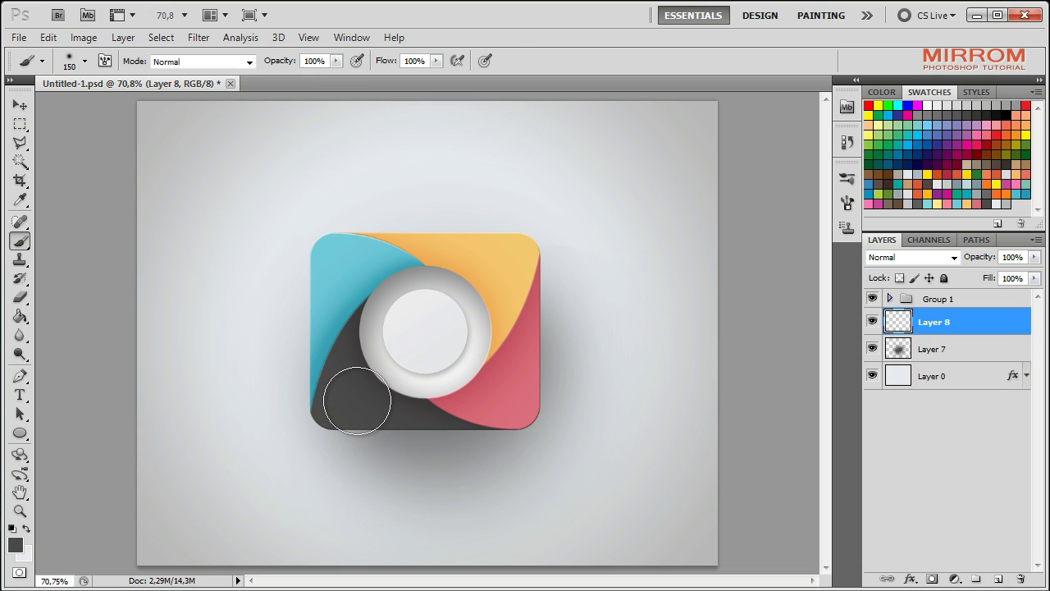
pyautogui.press('[')
pyautogui.moveTo(345, 408)
pyautogui.mouseDown()
pyautogui.moveTo(515, 403)
pyautogui.moveTo(361, 409)
pyautogui.mouseUp()
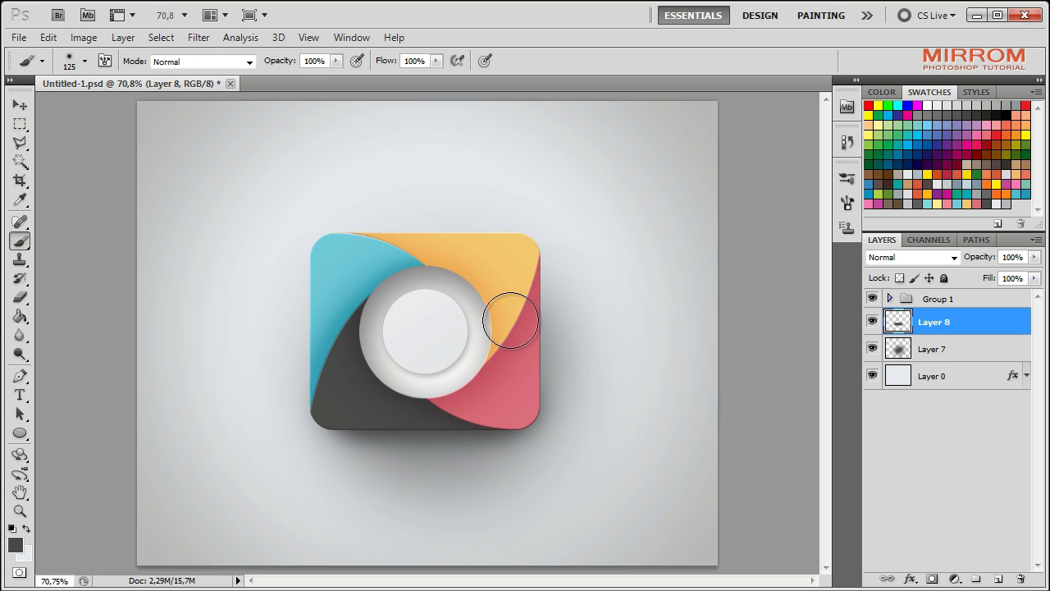
pyautogui.moveTo(509, 304)
pyautogui.mouseDown()
pyautogui.moveTo(509, 351)
pyautogui.moveTo(495, 359)
pyautogui.moveTo(485, 314)
pyautogui.mouseUp()
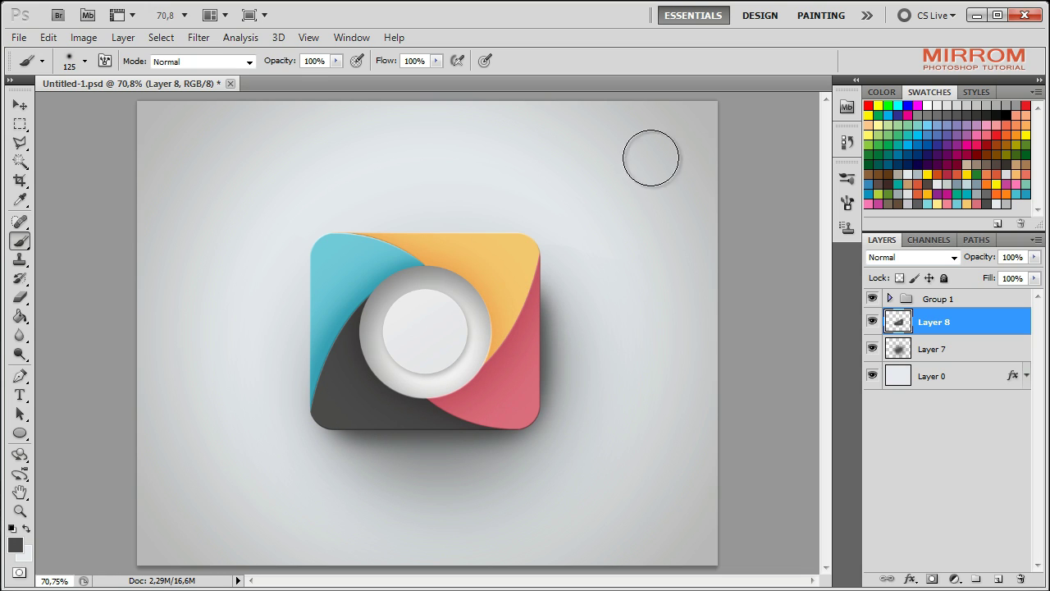
# Step: Set Layer 8 opacity to 50% and Free Transform the shadow to fit the icon
pyautogui.press('v')
pyautogui.press('6')
pyautogui.press('3')
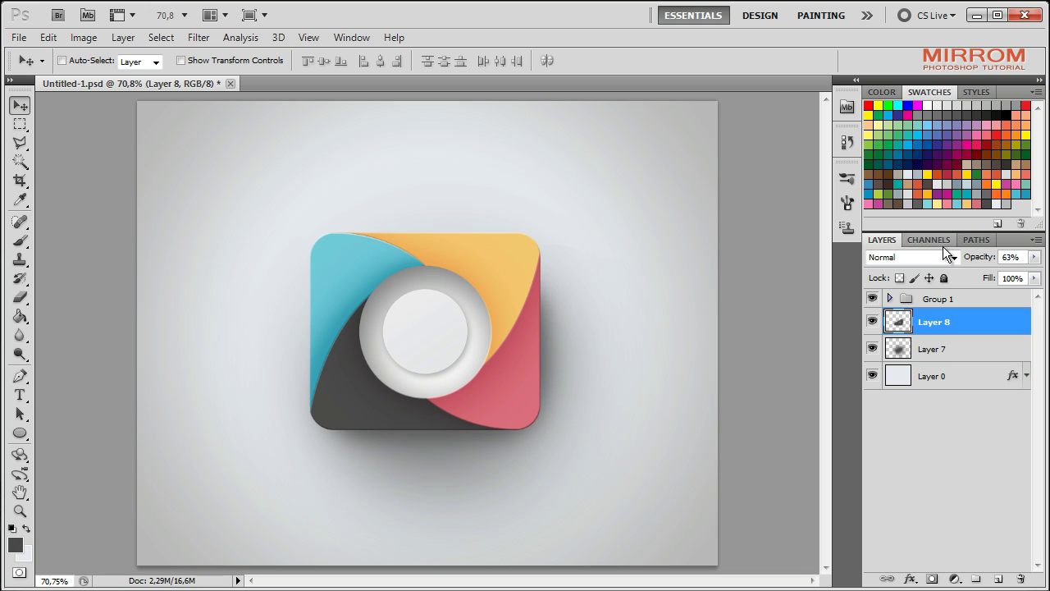
pyautogui.press('5')
pyautogui.hotkey('ctrl', 't')
pyautogui.moveTo(435, 466); pyautogui.dragTo(436, 465)
pyautogui.moveTo(434, 252); pyautogui.dragTo(434, 266)
pyautogui.moveTo(582, 371); pyautogui.dragTo(580, 371)
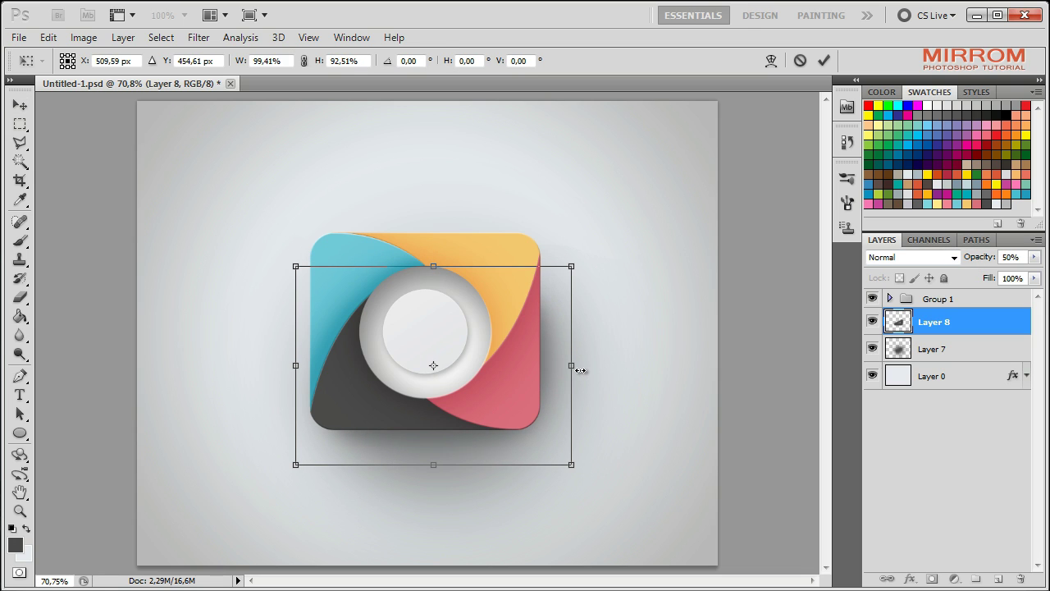
pyautogui.click(822, 60)
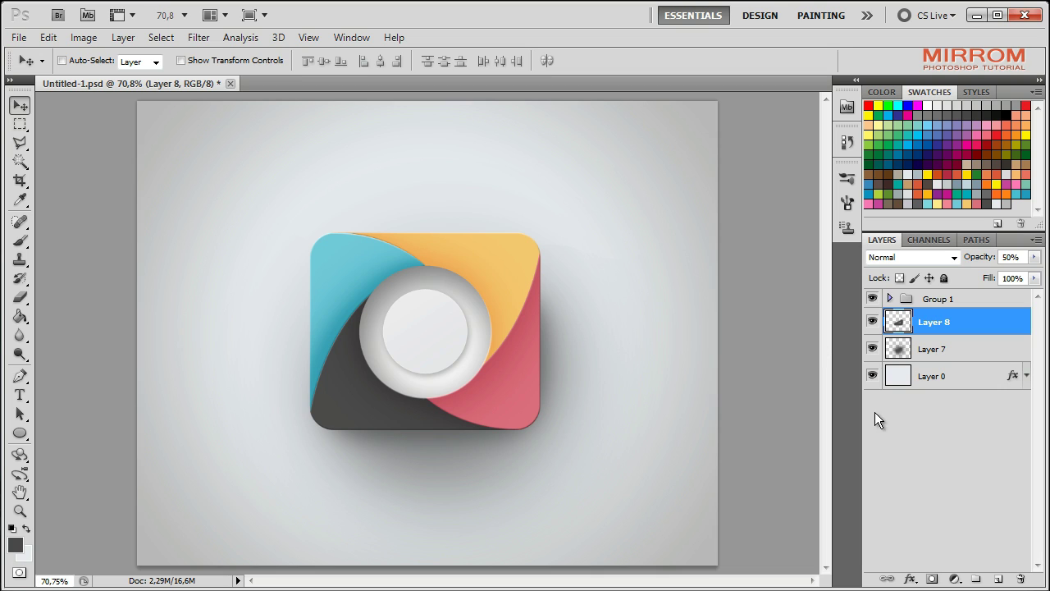
pyautogui.click(978, 361)
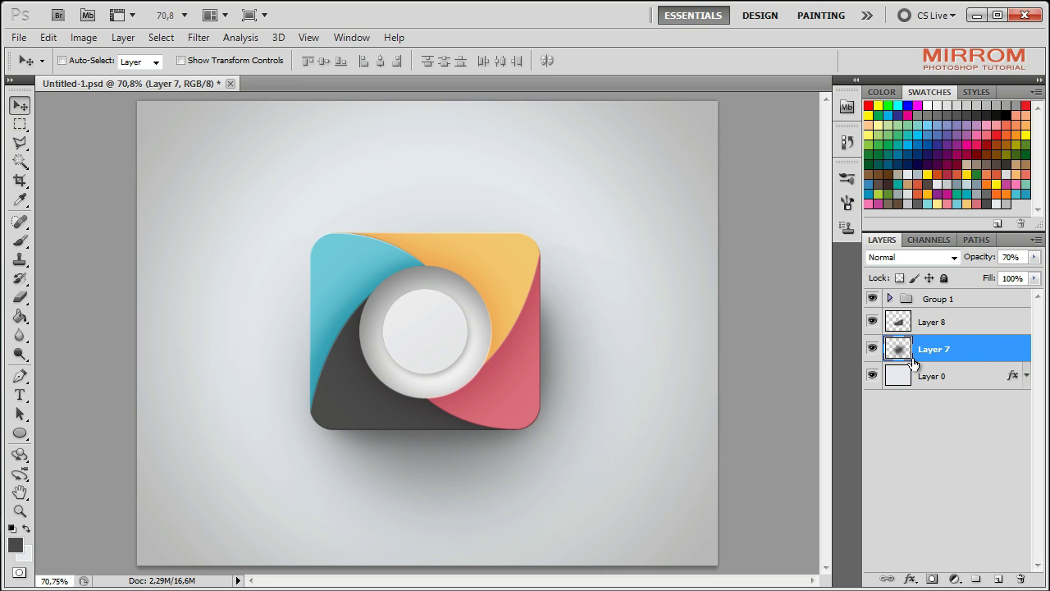
# Step: Delete Layer 7 and 8 shadow above a diagonal from the icon's top-right corner to the canvas corner
pyautogui.click(872, 348)
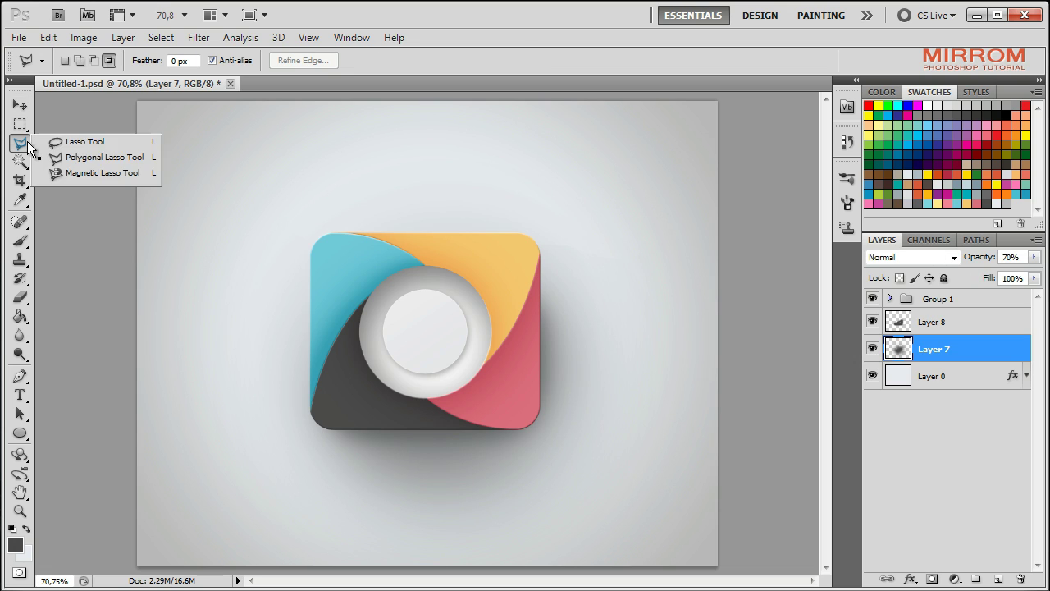
pyautogui.moveTo(30, 141); pyautogui.dragTo(82, 160)
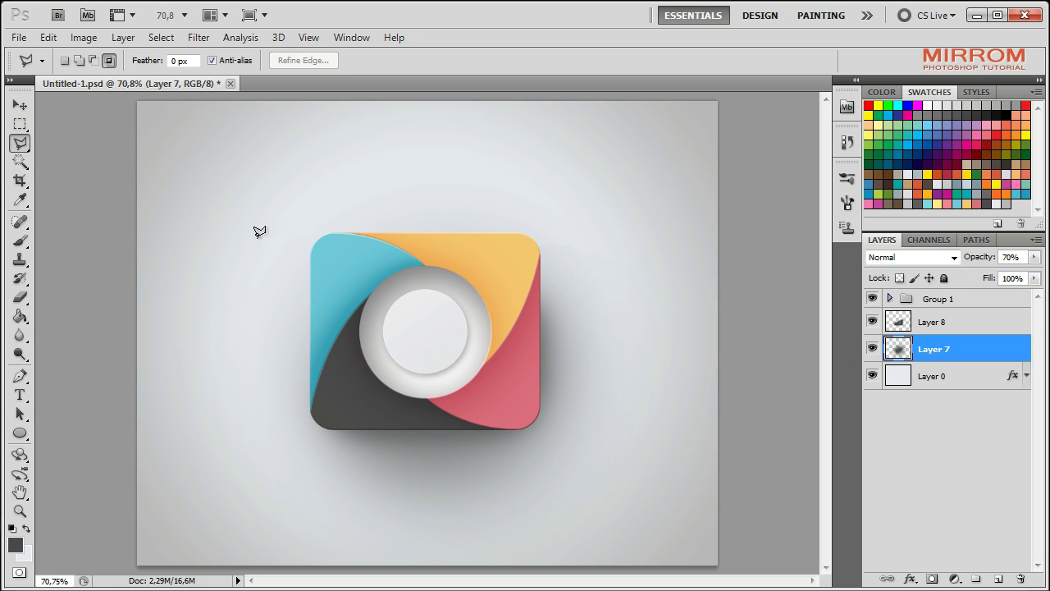
pyautogui.click(539, 246)
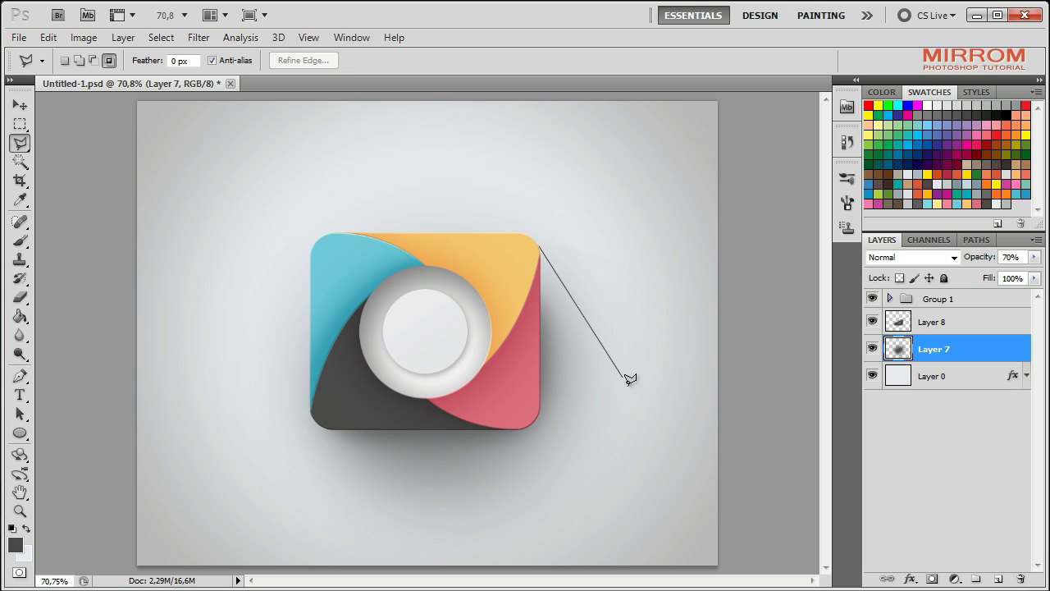
pyautogui.click(718, 564)
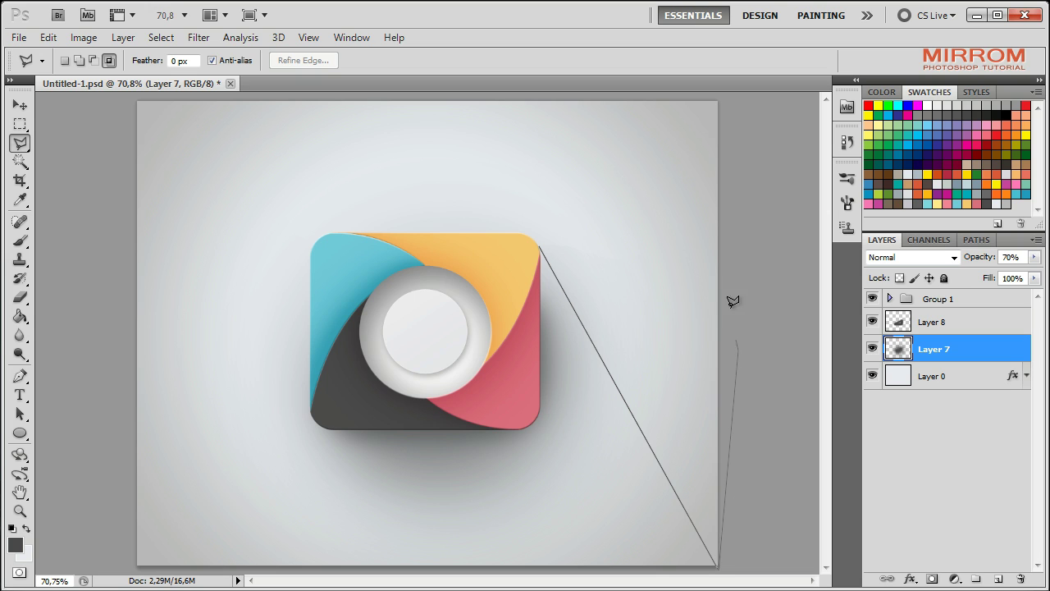
pyautogui.click(719, 226)
pyautogui.click(587, 166)
pyautogui.click(540, 245)
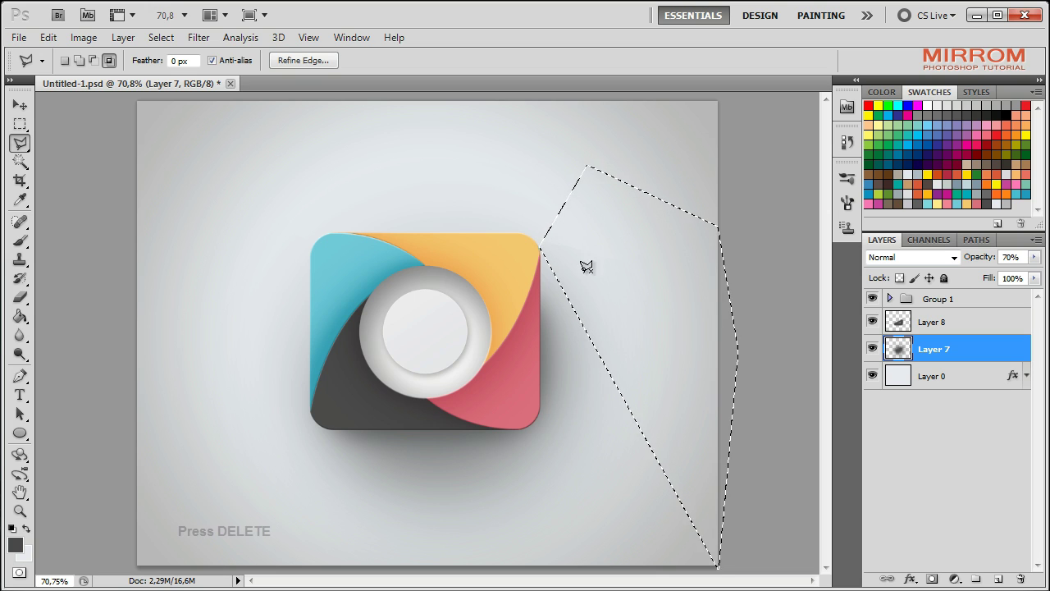
pyautogui.press('Delete')
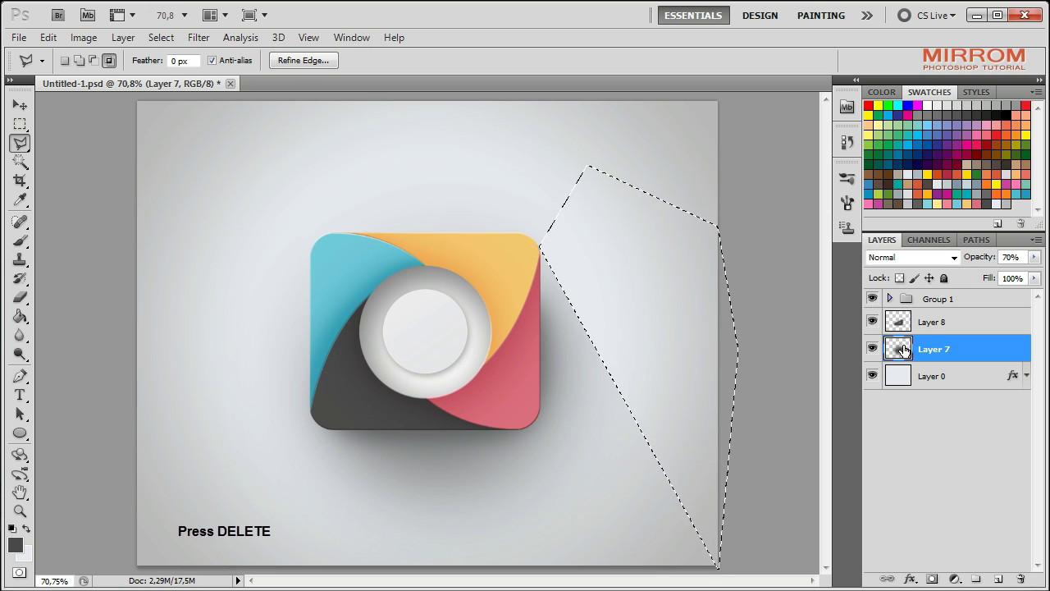
pyautogui.click(933, 322)
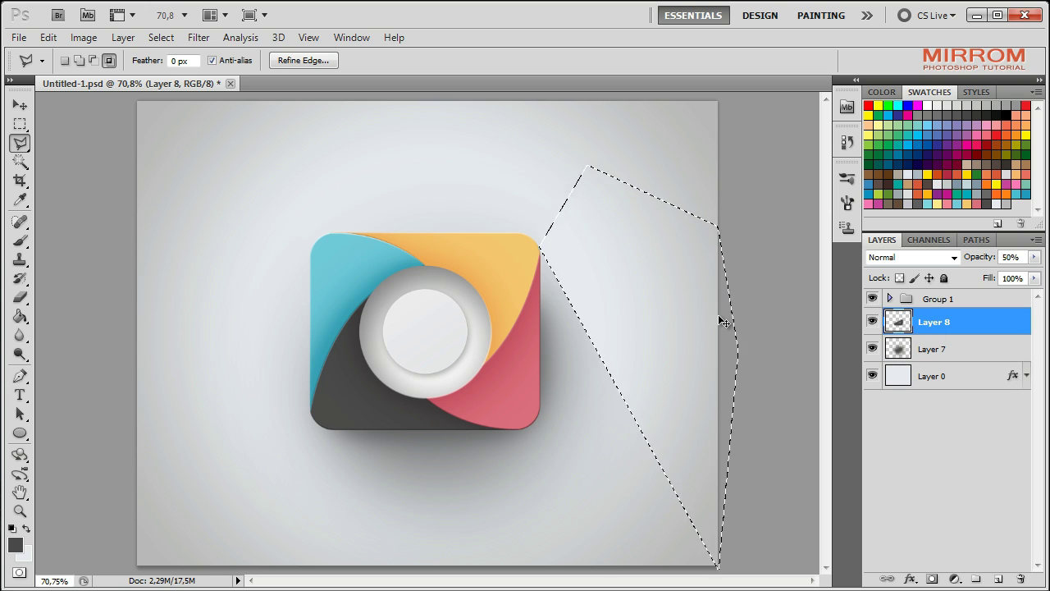
pyautogui.hotkey('ctrl', 'd')
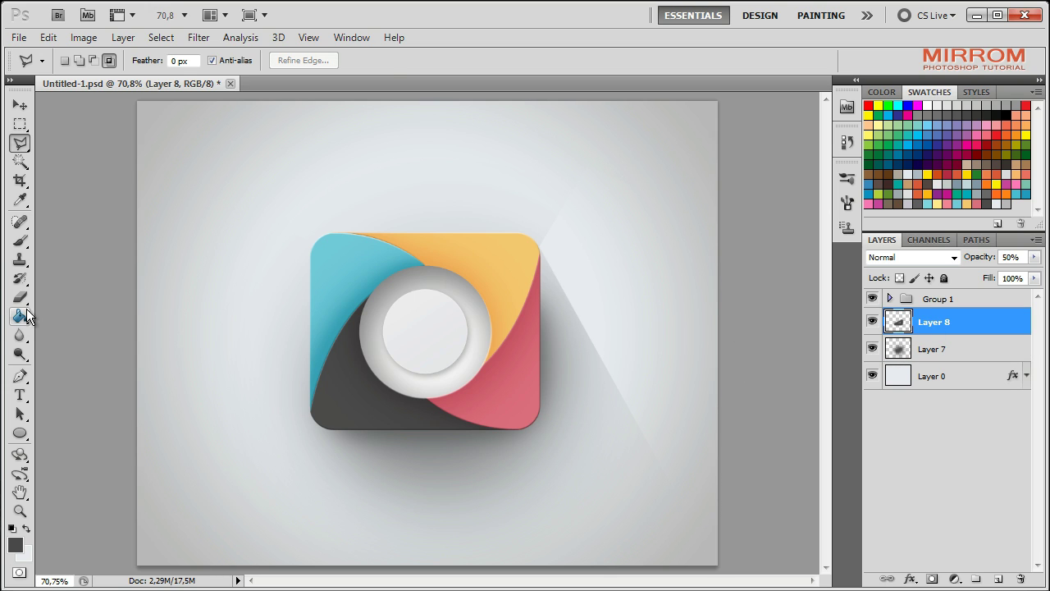
# Step: Erase stray Layer 7 shadow to the left of the icon
pyautogui.click(19, 297)
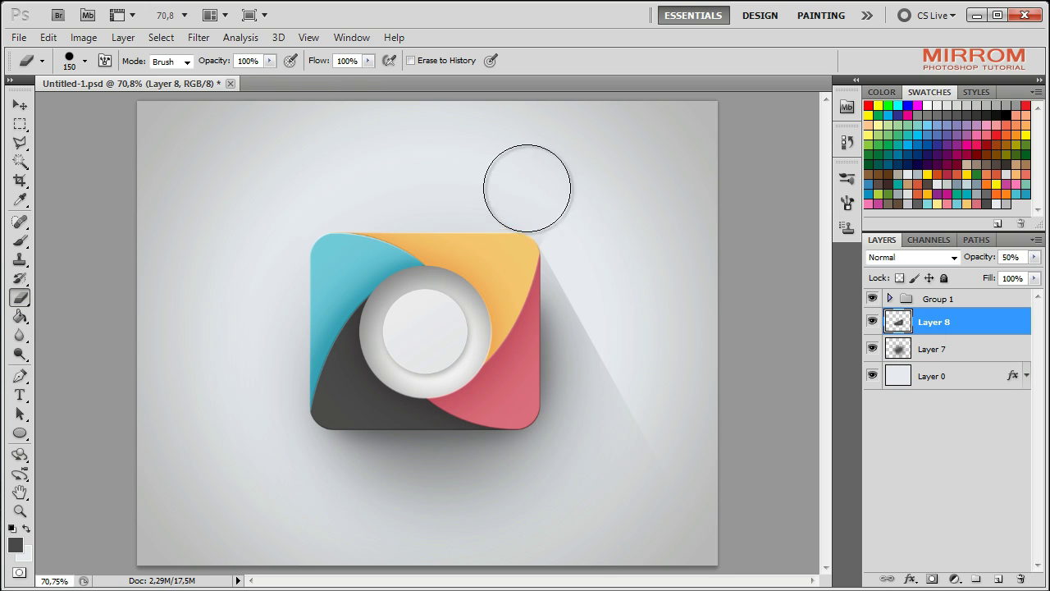
pyautogui.click(951, 350)
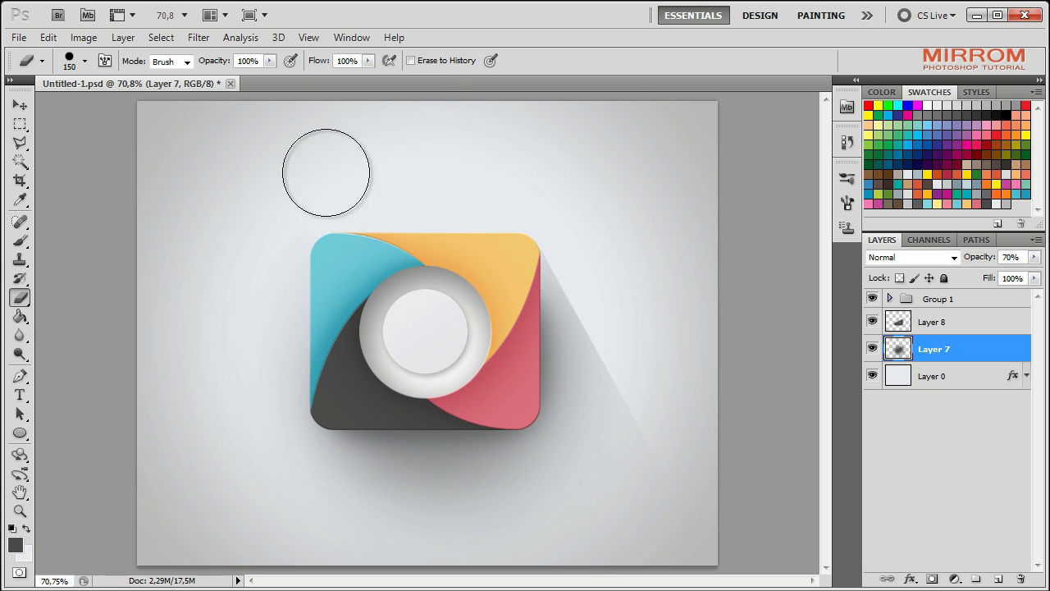
pyautogui.moveTo(320, 234); pyautogui.dragTo(287, 256)
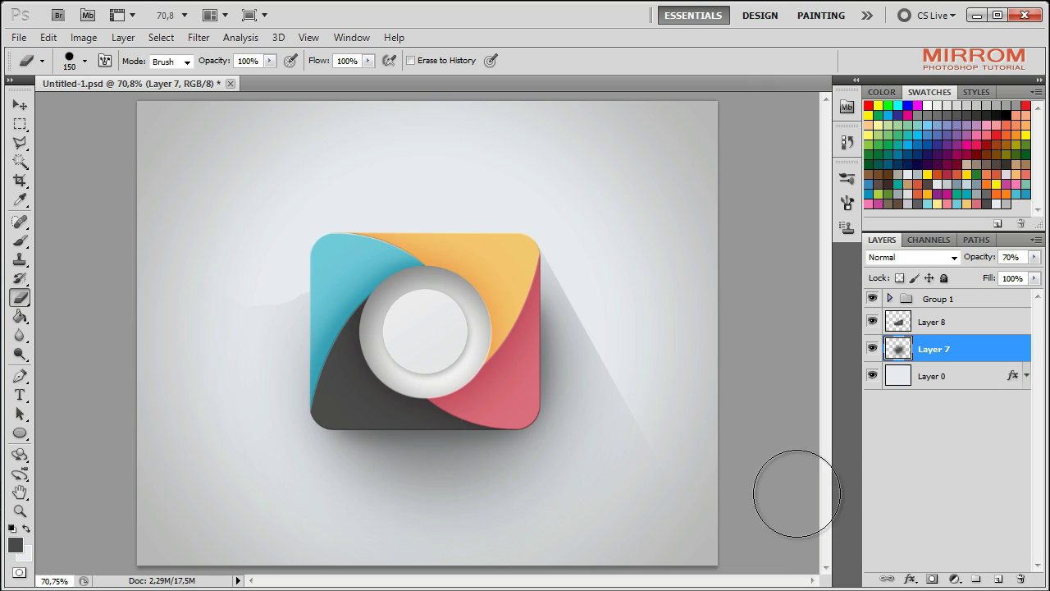
pyautogui.click(19, 141)
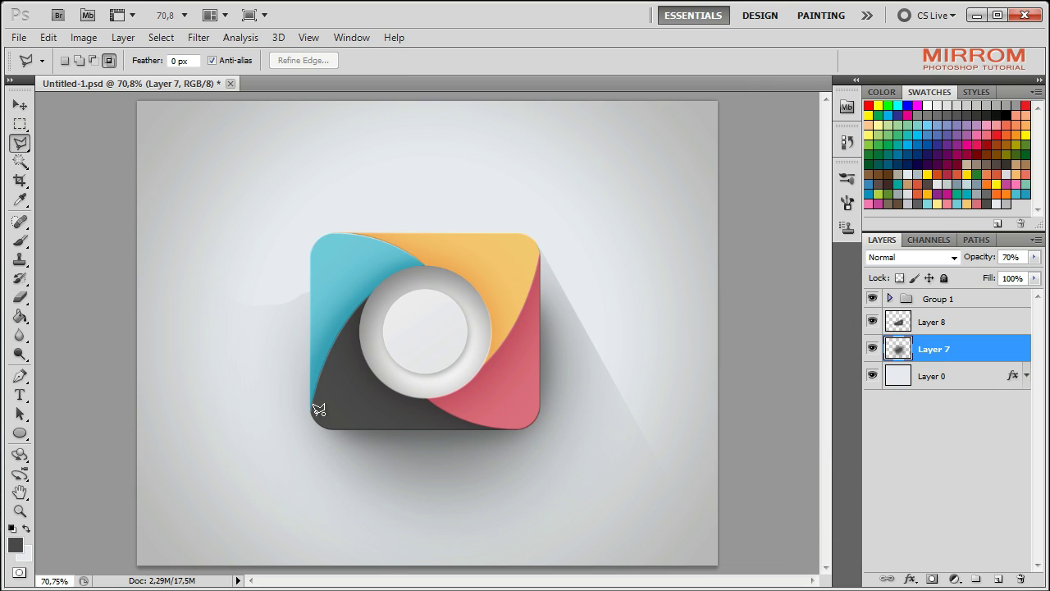
# Step: Delete the Layer 7 and 8 shadow in the area left of the icon's lower-left corner
pyautogui.click(313, 414)
pyautogui.click(387, 566)
pyautogui.click(176, 564)
pyautogui.click(134, 256)
pyautogui.click(311, 229)
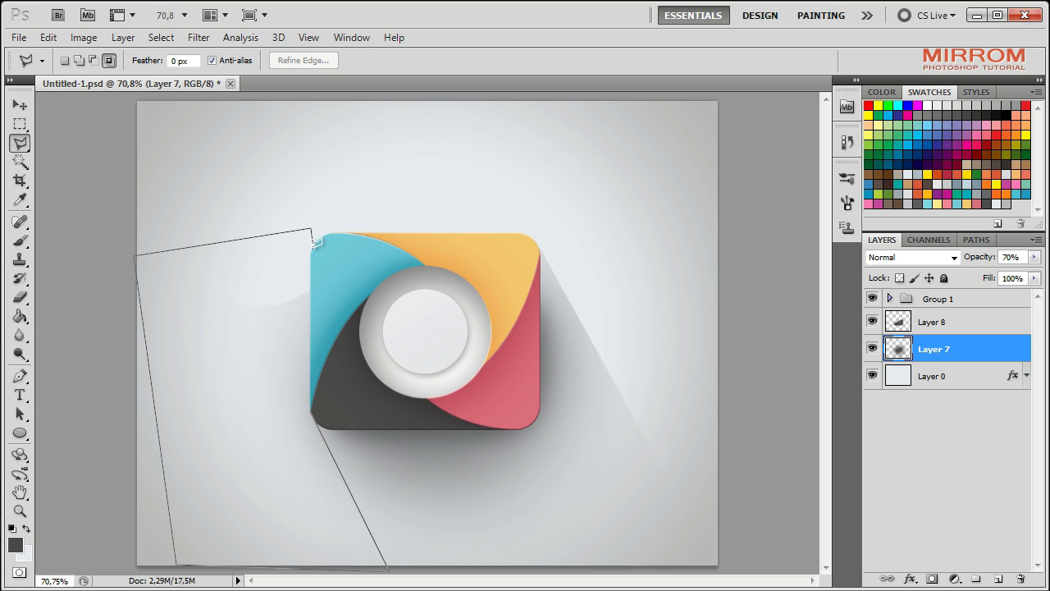
pyautogui.click(313, 407)
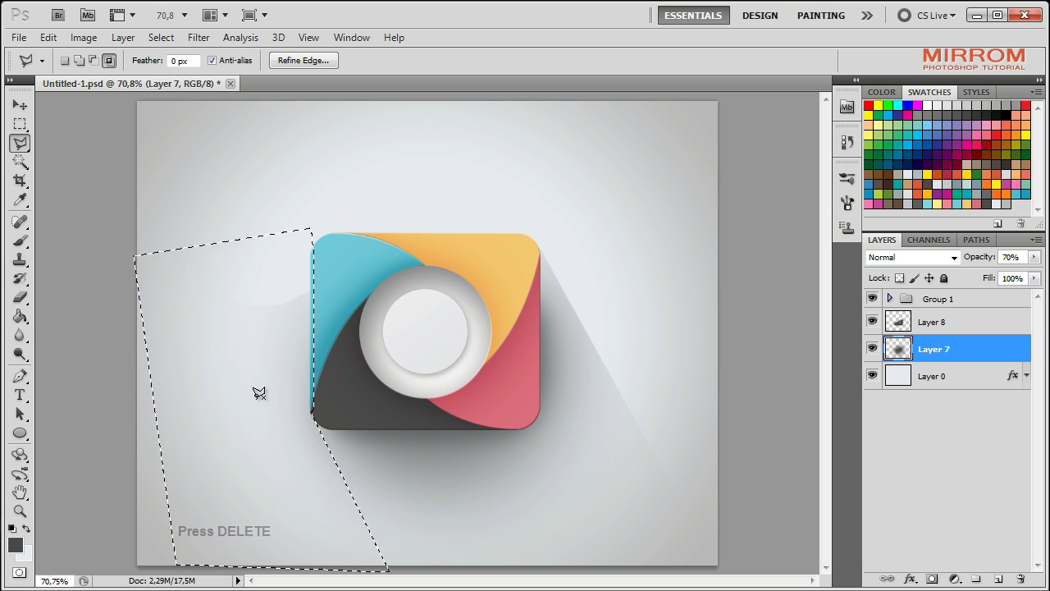
pyautogui.press('Delete')
pyautogui.click(935, 326)
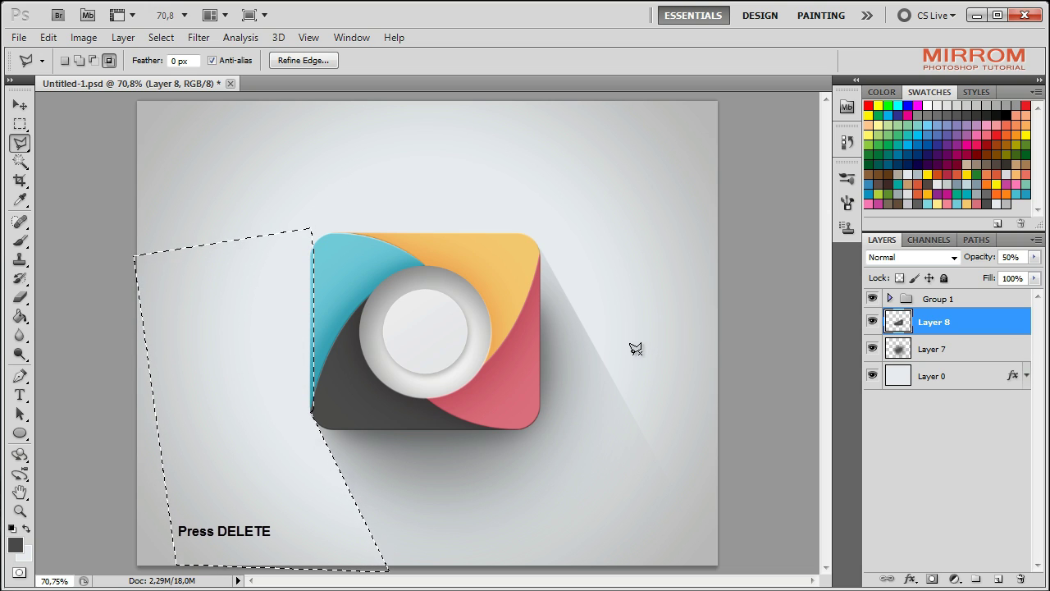
pyautogui.hotkey('ctrl', 'd')
# Step: Lower Layer 7 opacity to about 49% and Layer 8 to 56%
pyautogui.press('v')
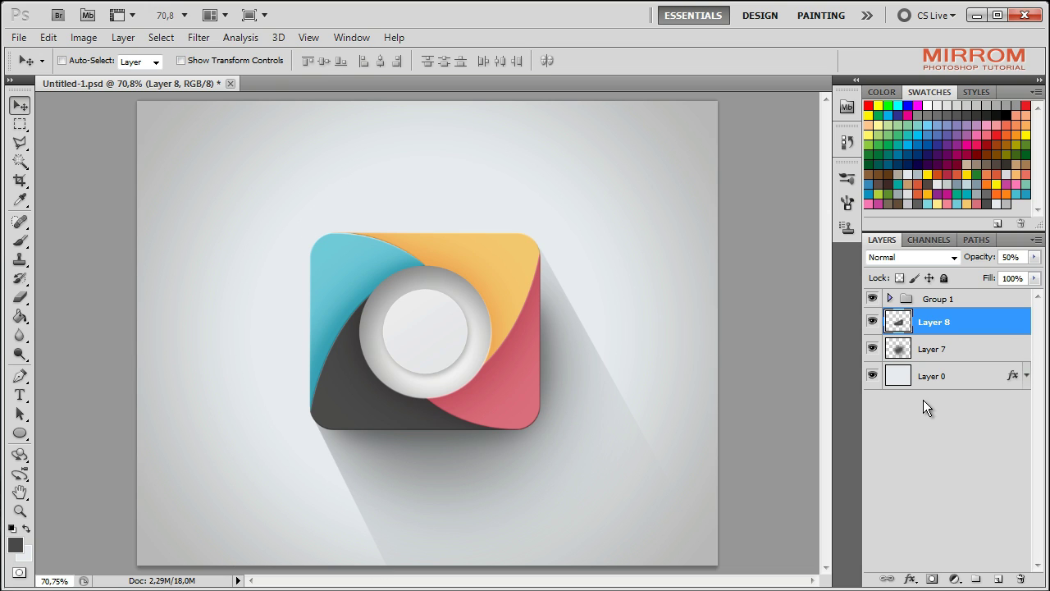
pyautogui.click(931, 349)
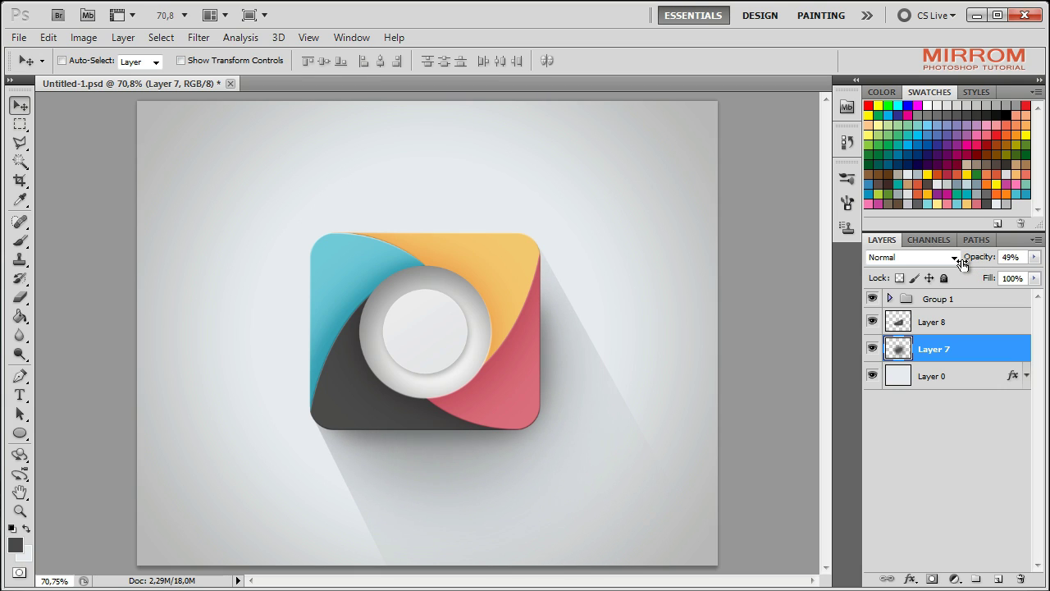
pyautogui.click(968, 329)
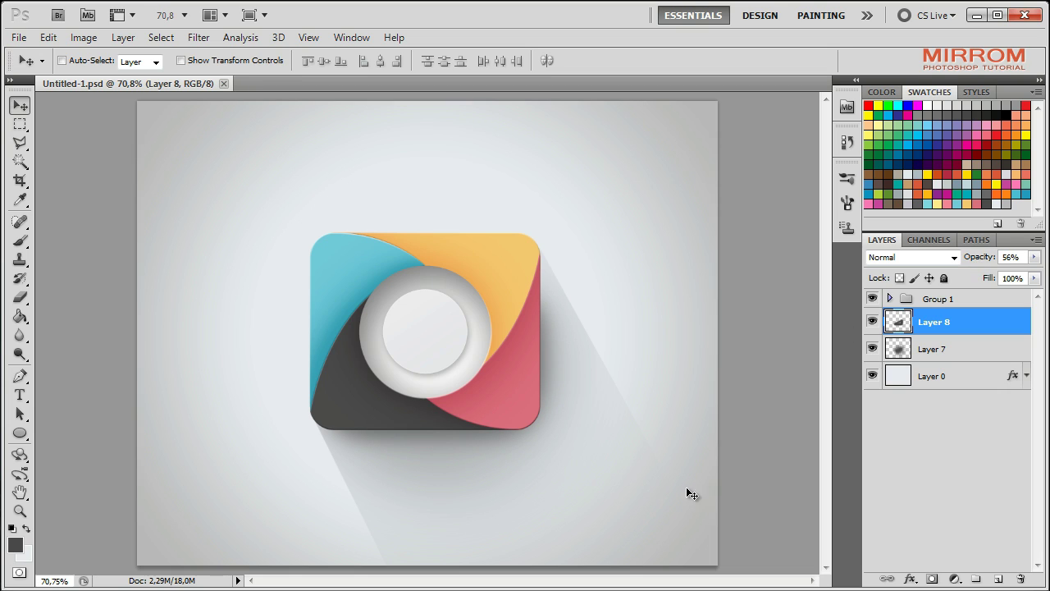
# Step: Add an 'INFOGRAPHIC' text label in the centre circle
pyautogui.click(942, 300)
pyautogui.click(20, 395)
pyautogui.click(65, 392)
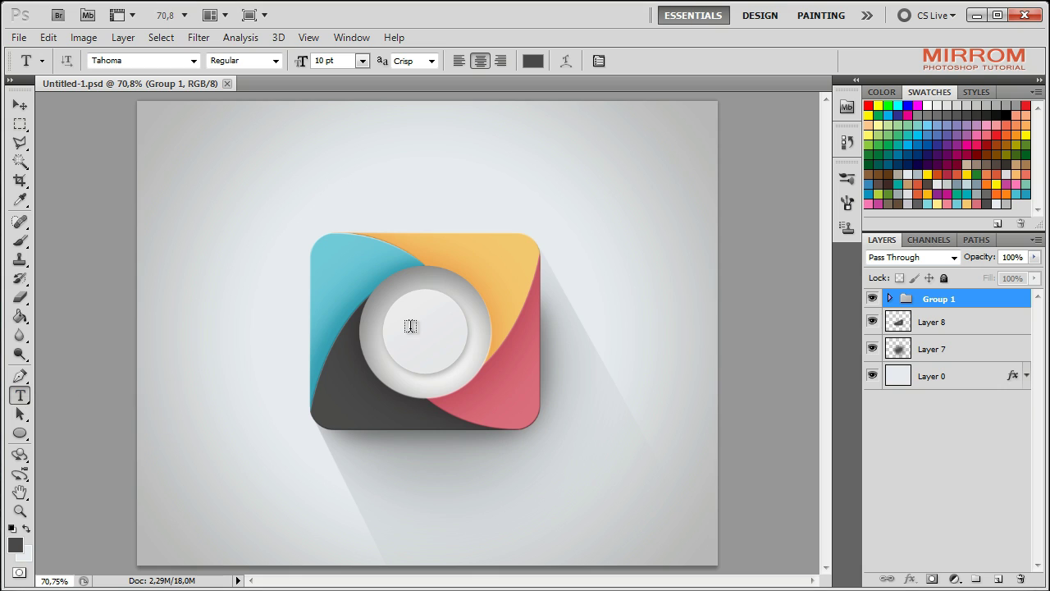
pyautogui.click(410, 326)
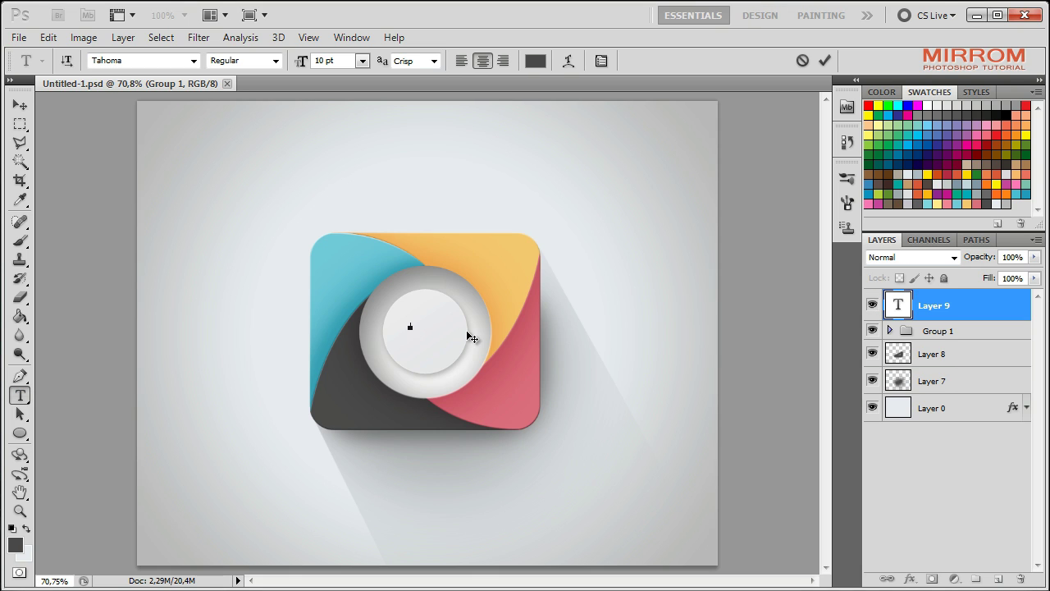
pyautogui.write('INFOGRAPH')
pyautogui.write('IC')
pyautogui.click(824, 60)
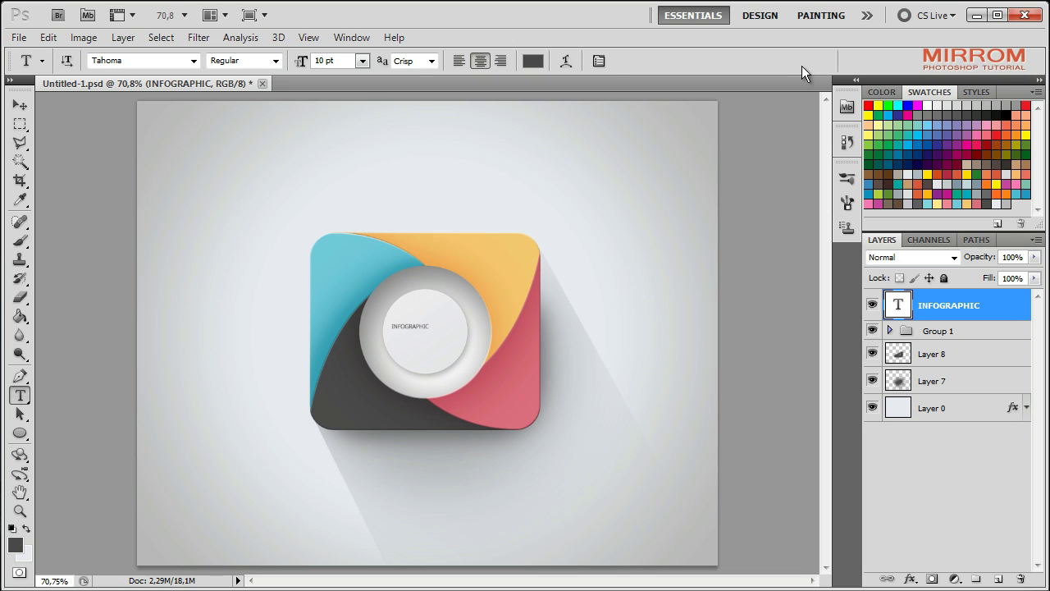
# Step: Format the INFOGRAPHIC label as 12 pt dark grey text
pyautogui.press('z')
pyautogui.click(410, 58)
pyautogui.scroll(-1, 598, 376)
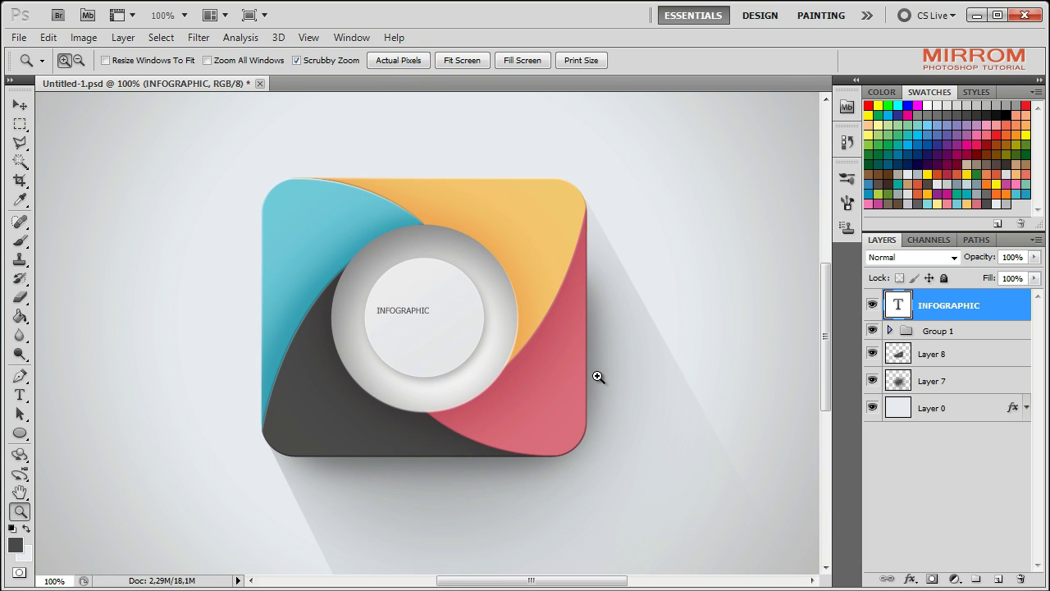
pyautogui.press('v')
pyautogui.click(20, 394)
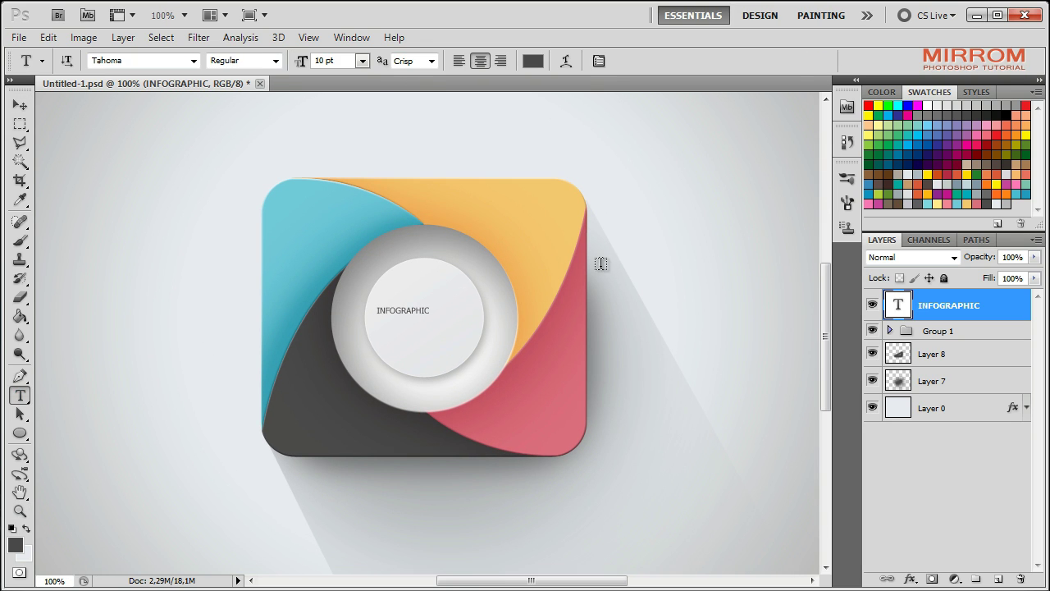
pyautogui.click(598, 60)
pyautogui.click(663, 115)
pyautogui.click(656, 251)
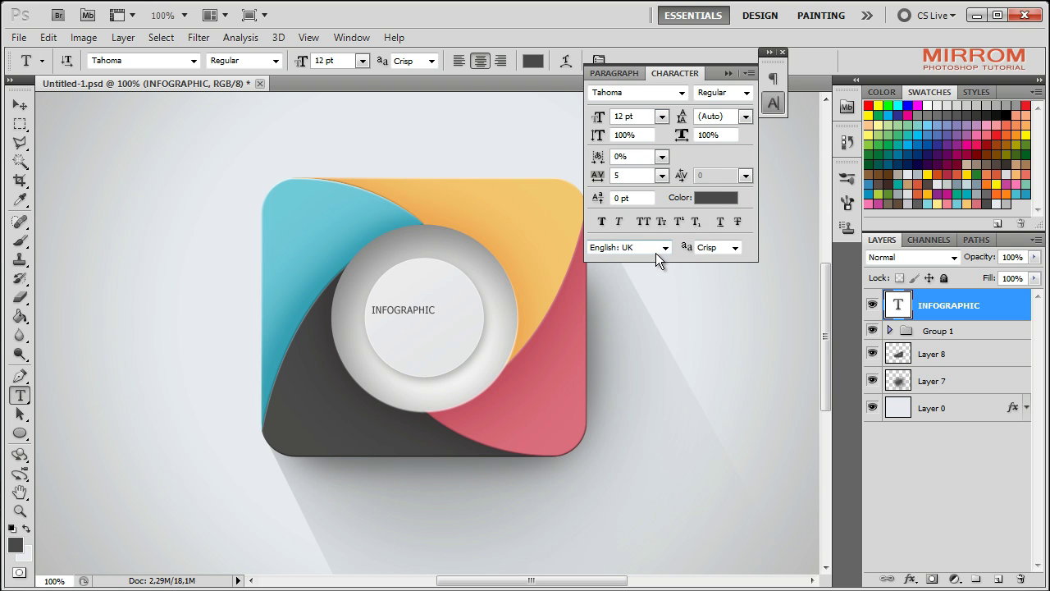
pyautogui.click(717, 200)
pyautogui.click(530, 373)
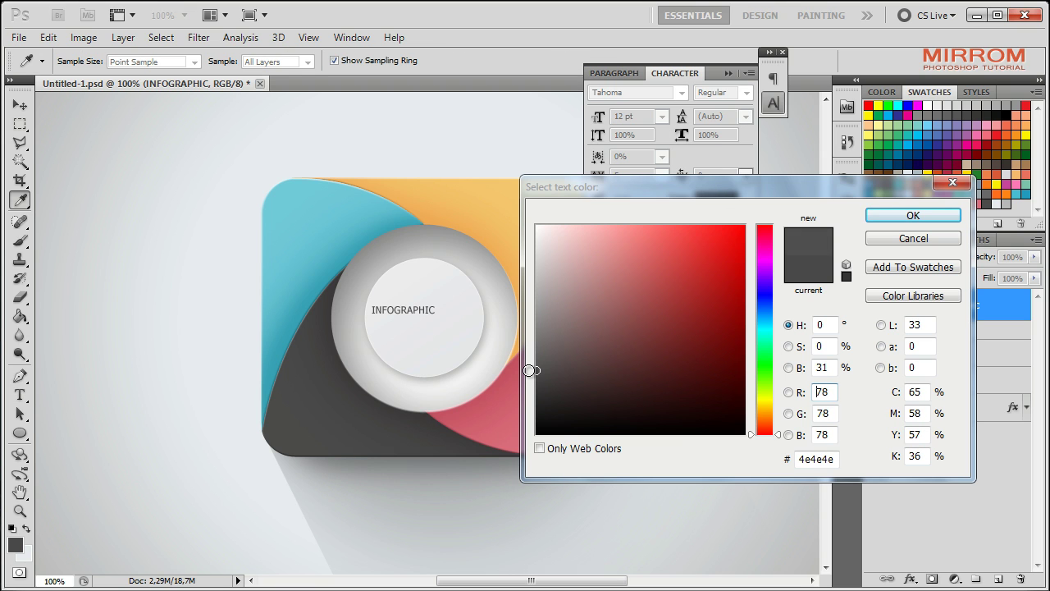
pyautogui.click(872, 215)
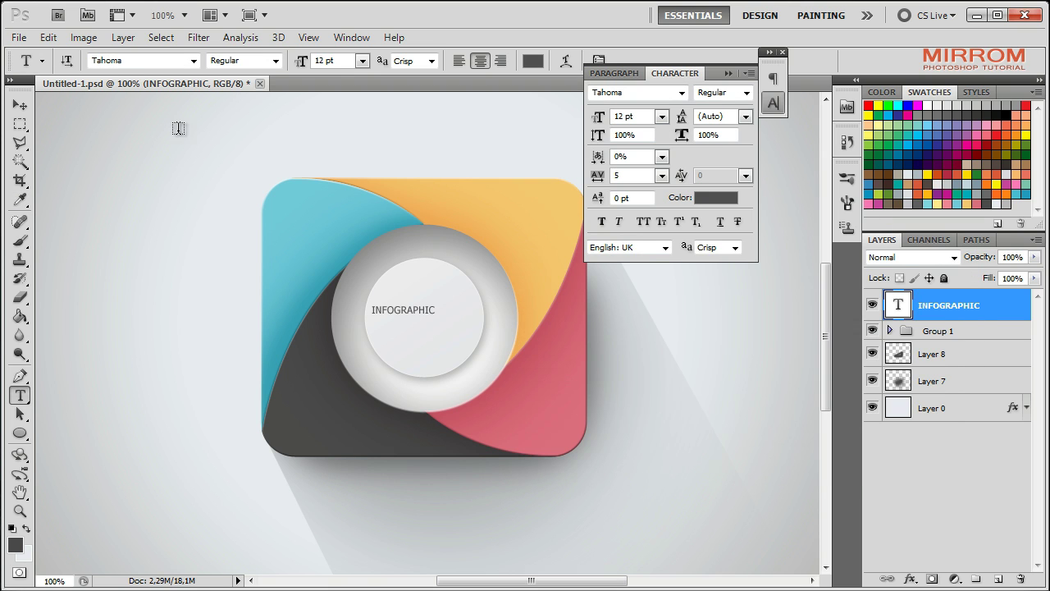
# Step: Centre the INFOGRAPHIC label in the circle and draw a paragraph text box below it
pyautogui.press('v')
pyautogui.moveTo(405, 312)
pyautogui.mouseDown()
pyautogui.moveTo(440, 306)
pyautogui.moveTo(426, 303)
pyautogui.mouseUp()
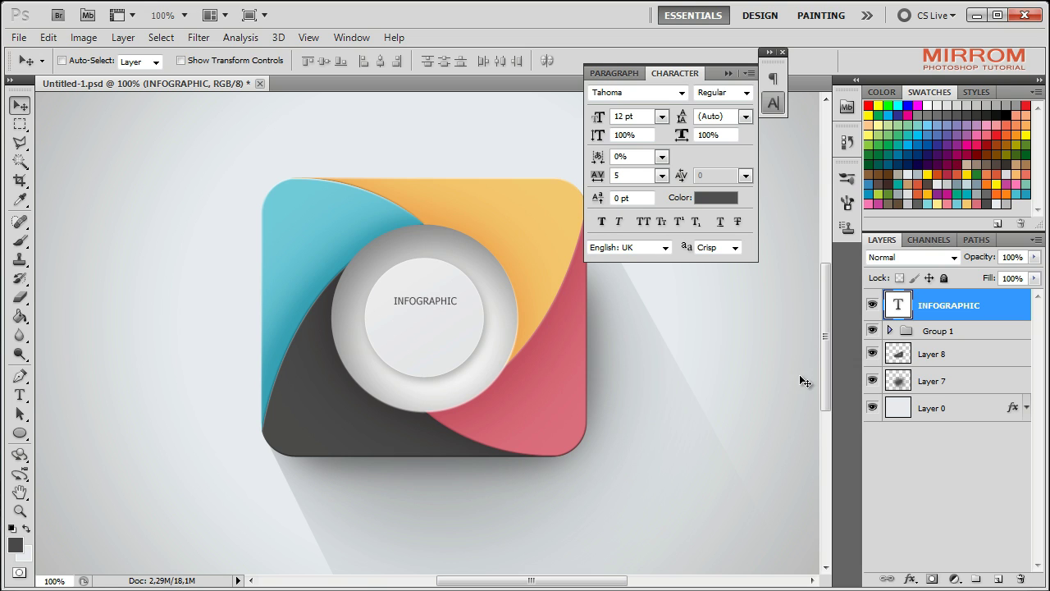
pyautogui.click(19, 396)
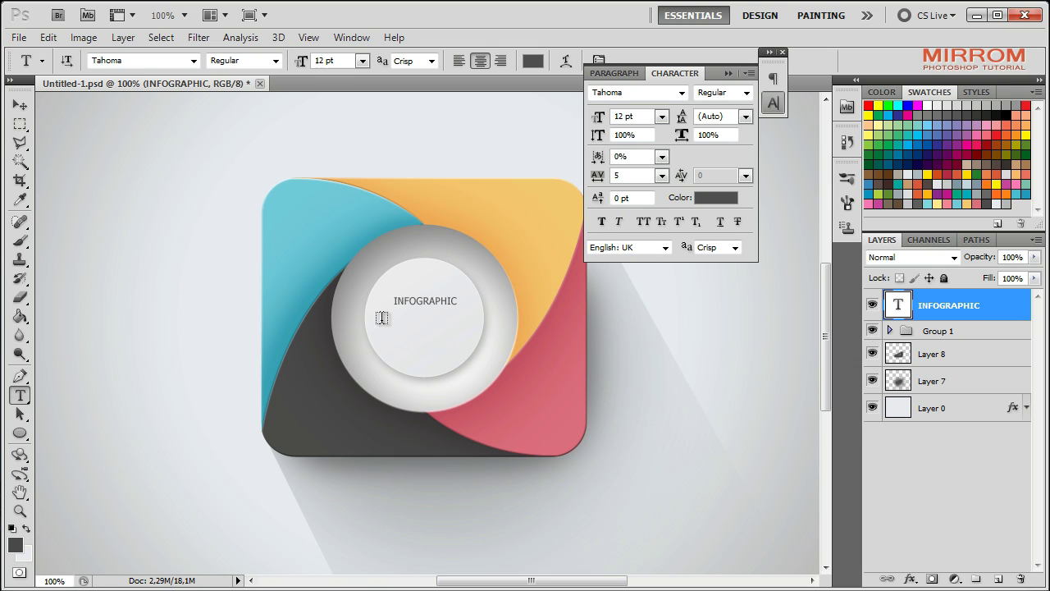
pyautogui.moveTo(378, 317); pyautogui.dragTo(469, 352)
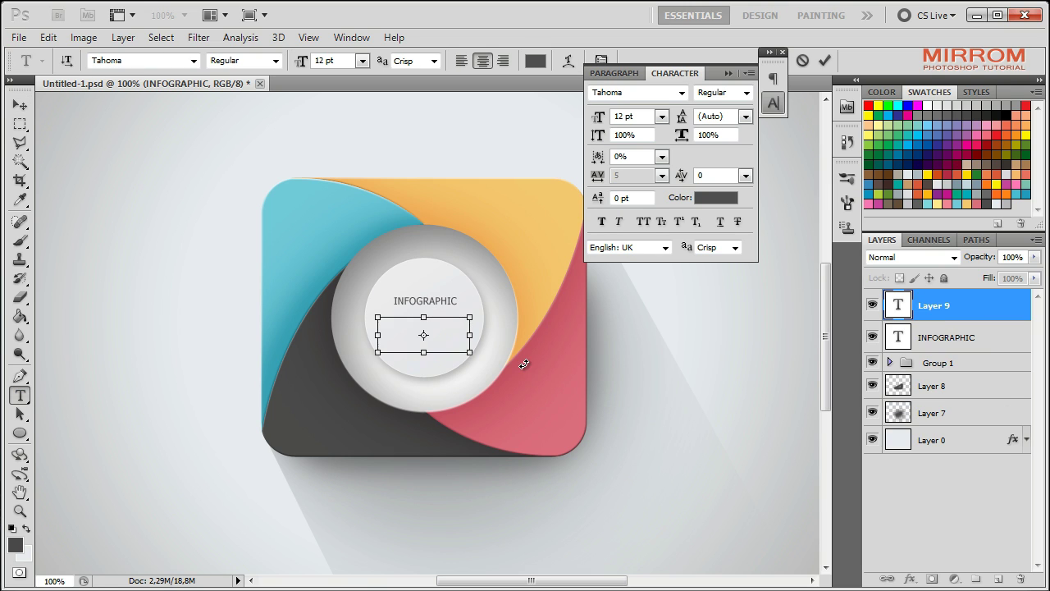
# Step: Paste the Lorem ipsum paragraph and delete its last line
pyautogui.hotkey('ctrl', 'v')
pyautogui.click(825, 60)
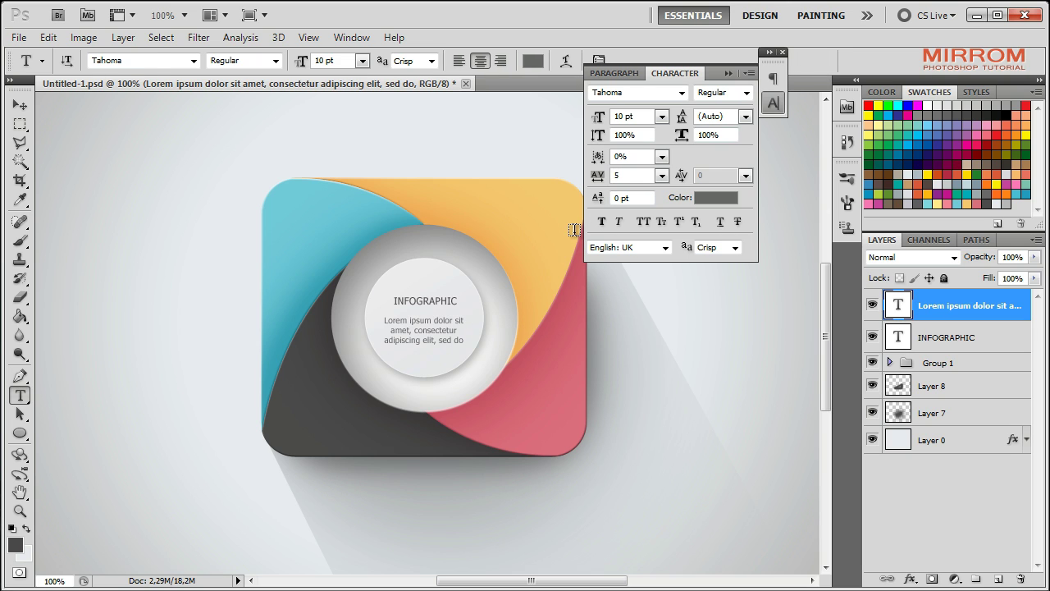
pyautogui.doubleClick(898, 305)
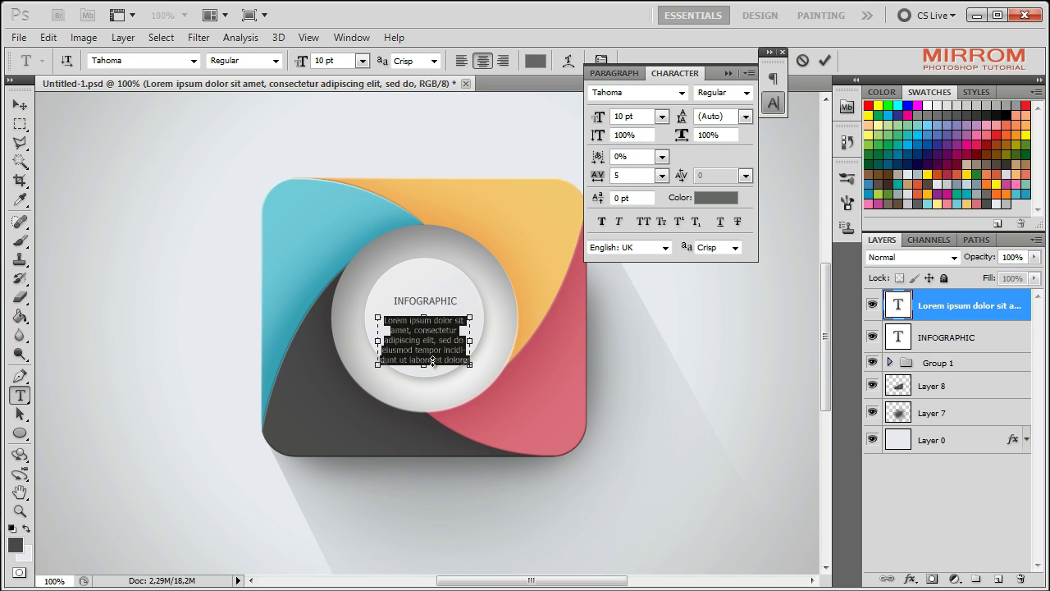
pyautogui.moveTo(423, 312); pyautogui.dragTo(416, 305)
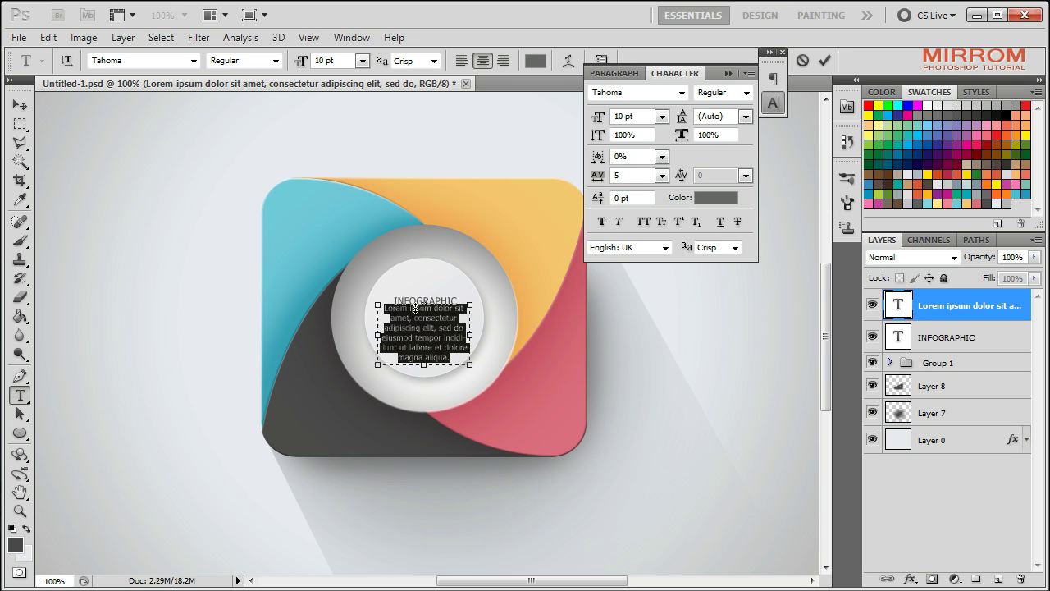
pyautogui.moveTo(450, 358); pyautogui.dragTo(353, 361)
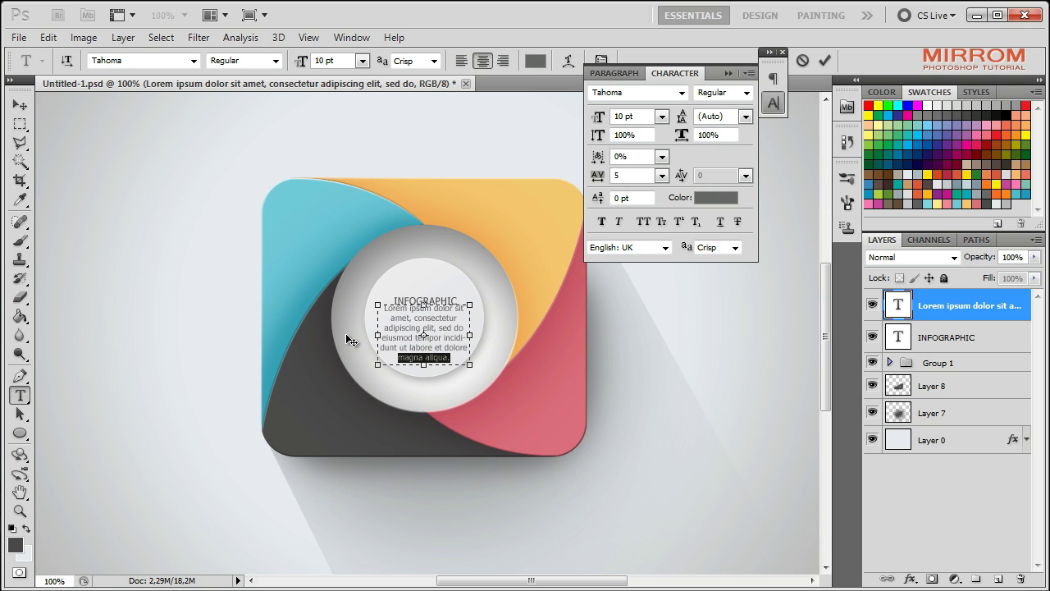
pyautogui.press('BackSpace')
pyautogui.click(822, 61)
# Step: Move the INFOGRAPHIC title above the paragraph and shorten the paragraph box to four lines
pyautogui.press('v')
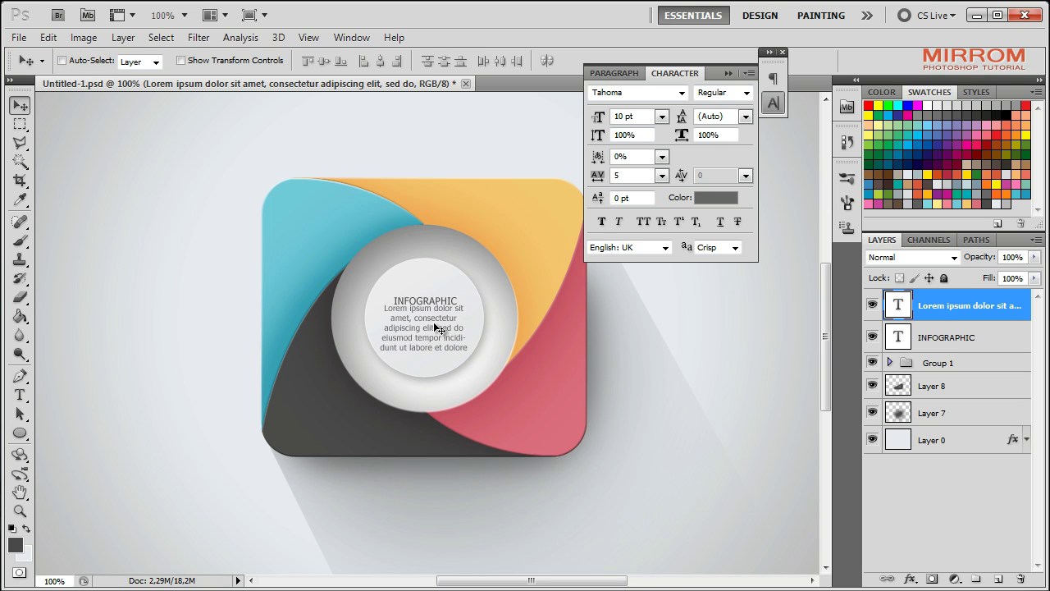
pyautogui.click(935, 341)
pyautogui.moveTo(450, 330); pyautogui.dragTo(443, 318)
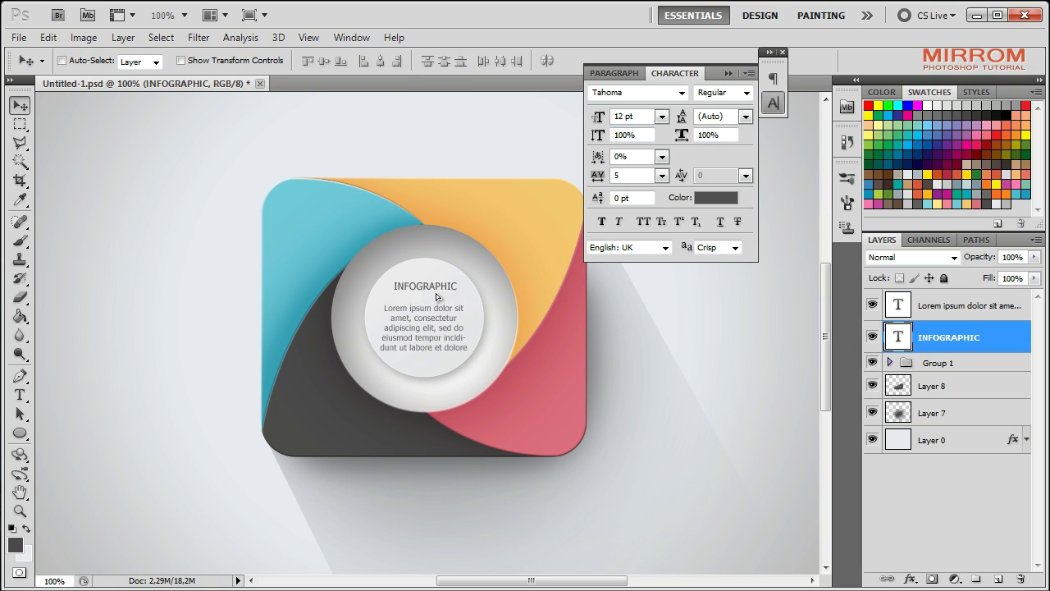
pyautogui.press('Down')
pyautogui.press('Down')
pyautogui.press('Down')
pyautogui.doubleClick(897, 305)
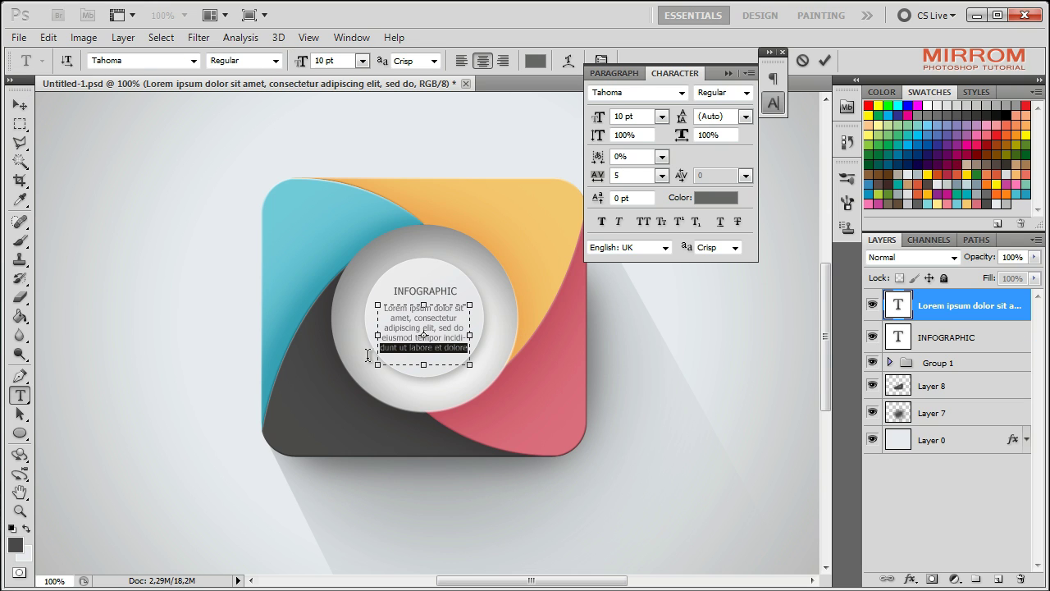
pyautogui.moveTo(427, 376); pyautogui.dragTo(427, 366)
pyautogui.click(823, 61)
# Step: Stack INFOGRAPHIC above the paragraph, centre both texts horizontally and nudge them down
pyautogui.press('v')
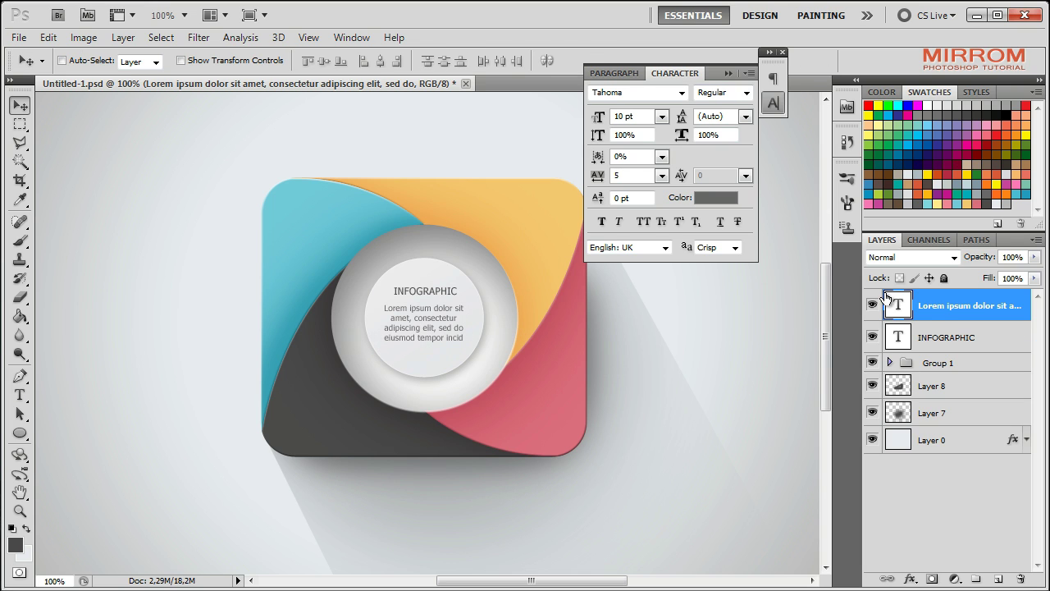
pyautogui.click(956, 337)
pyautogui.hotkey('ctrl', ']')
pyautogui.keyDown('shift'); pyautogui.click(955, 337); pyautogui.keyUp('shift')
pyautogui.click(378, 60)
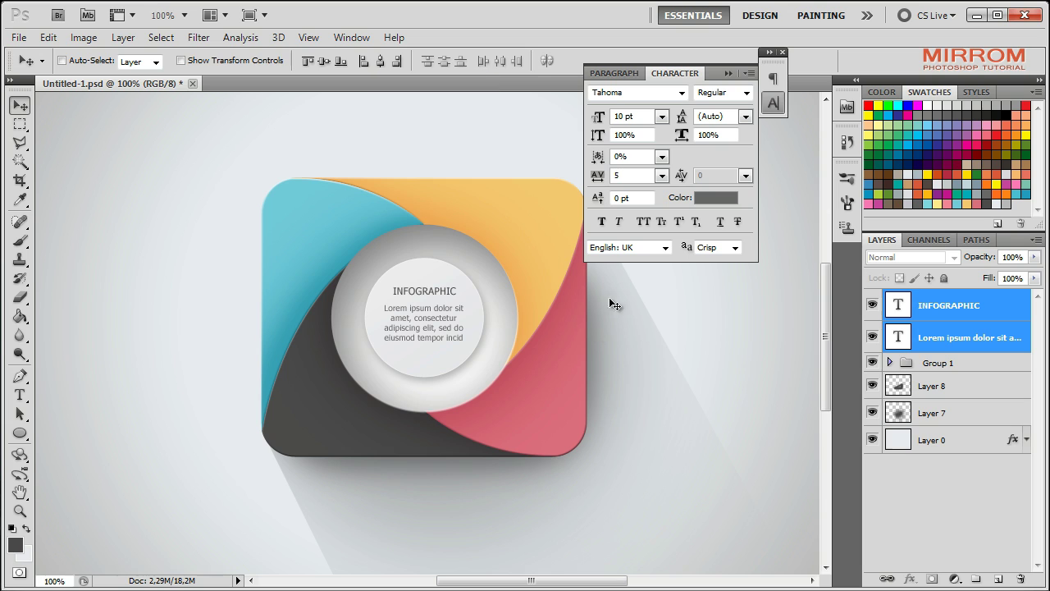
pyautogui.press('Down')
pyautogui.press('Down')
pyautogui.press('Down')
pyautogui.press('Down')
pyautogui.press('Down')
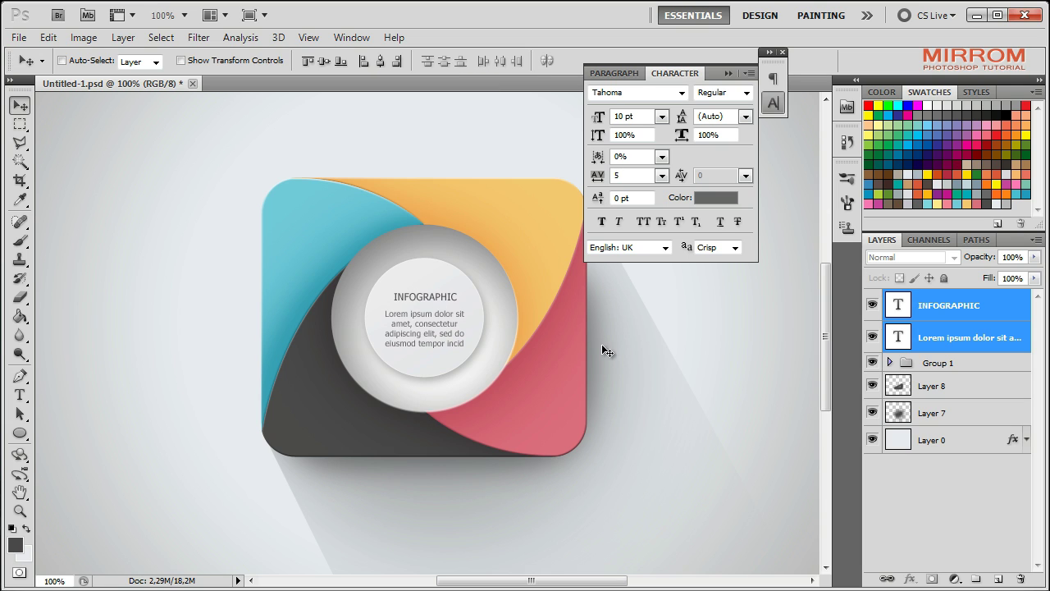
pyautogui.click(956, 363)
# Step: Add a 01 number in the blue segment's top-left corner at 32 pt
pyautogui.click(20, 394)
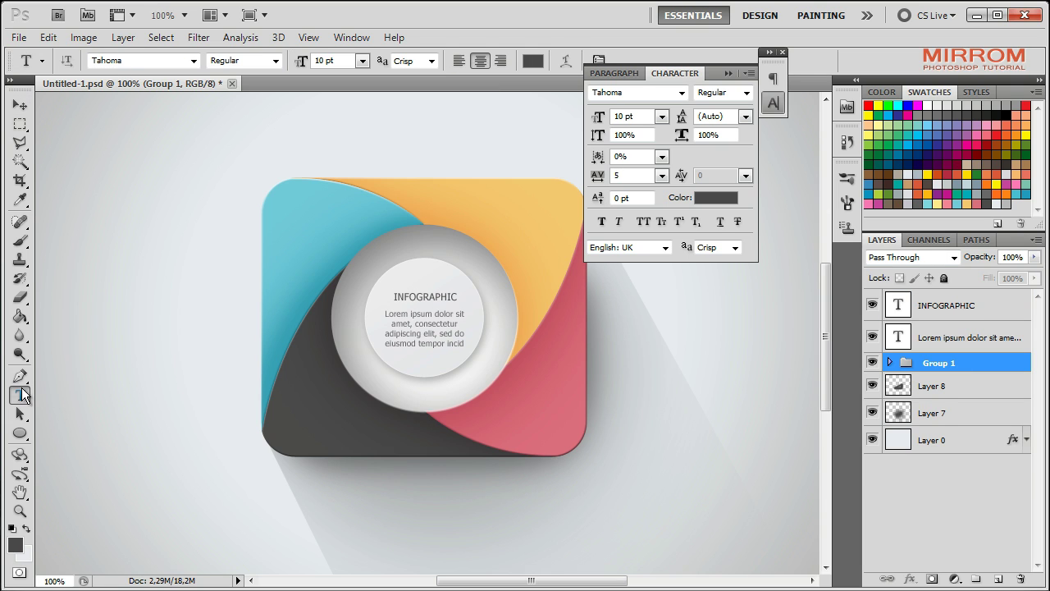
pyautogui.click(282, 211)
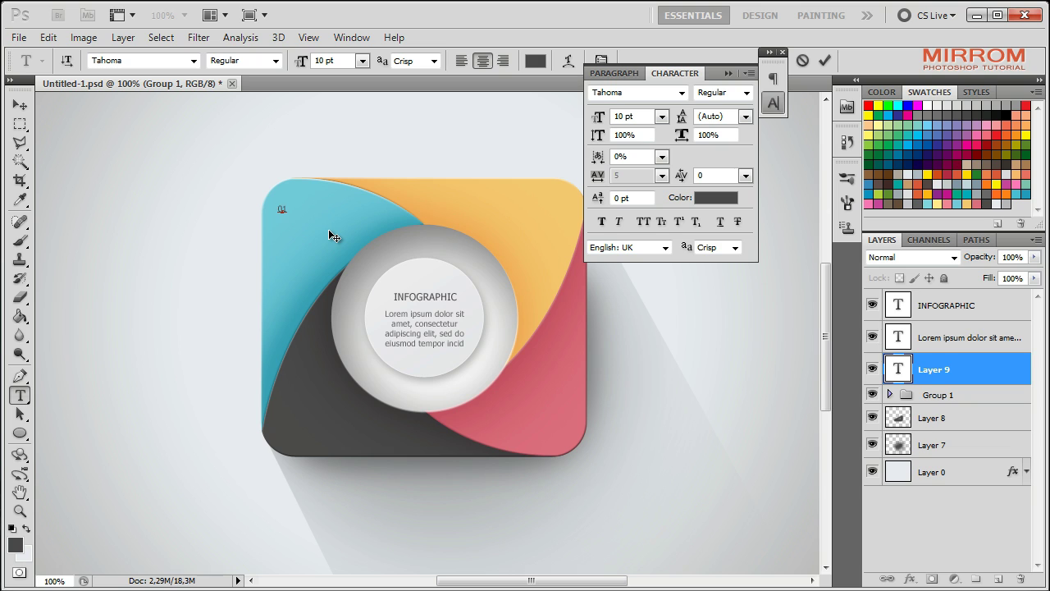
pyautogui.click(824, 60)
pyautogui.click(661, 115)
pyautogui.click(648, 285)
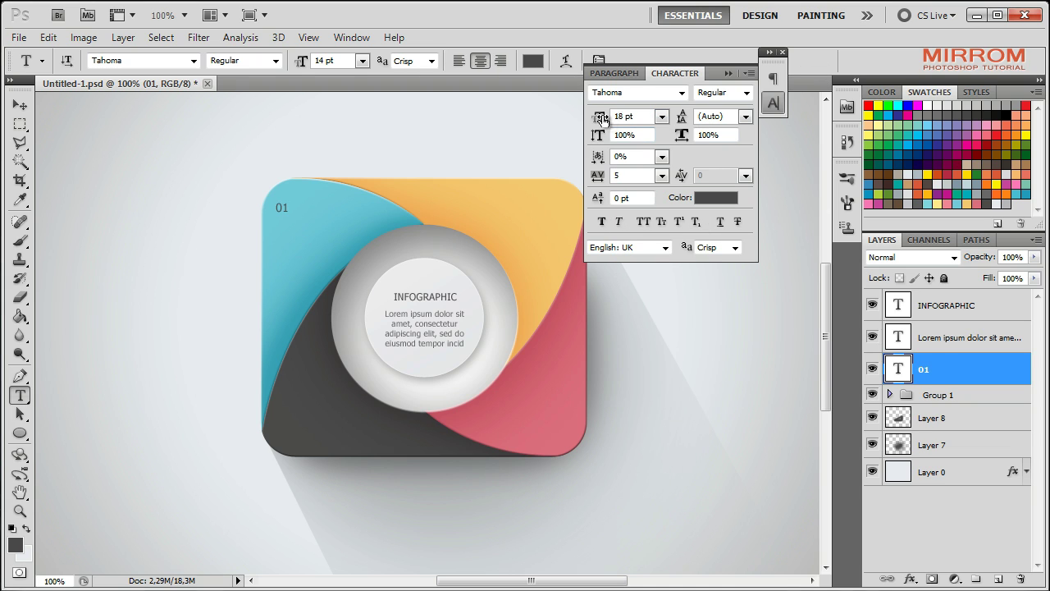
pyautogui.moveTo(602, 119); pyautogui.dragTo(611, 120)
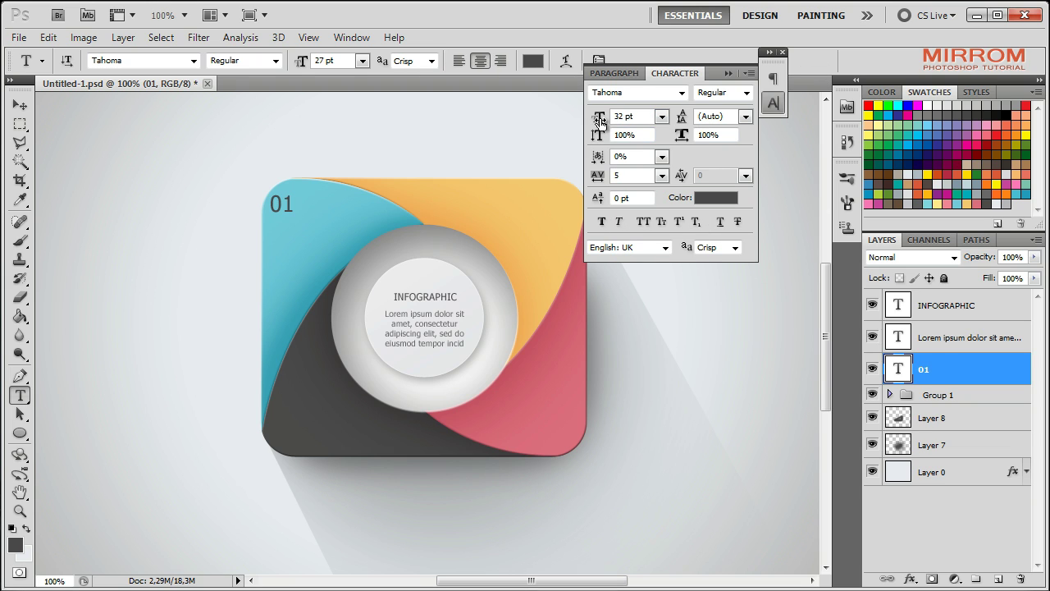
# Step: Give 01 tracking -25 and 38 pt size, nudge it right and down, and remove Faux Bold
pyautogui.click(661, 175)
pyautogui.click(659, 252)
pyautogui.moveTo(596, 119); pyautogui.dragTo(600, 119)
pyautogui.press('v')
pyautogui.hotkey('shift', 'Right')
pyautogui.hotkey('shift', 'Down')
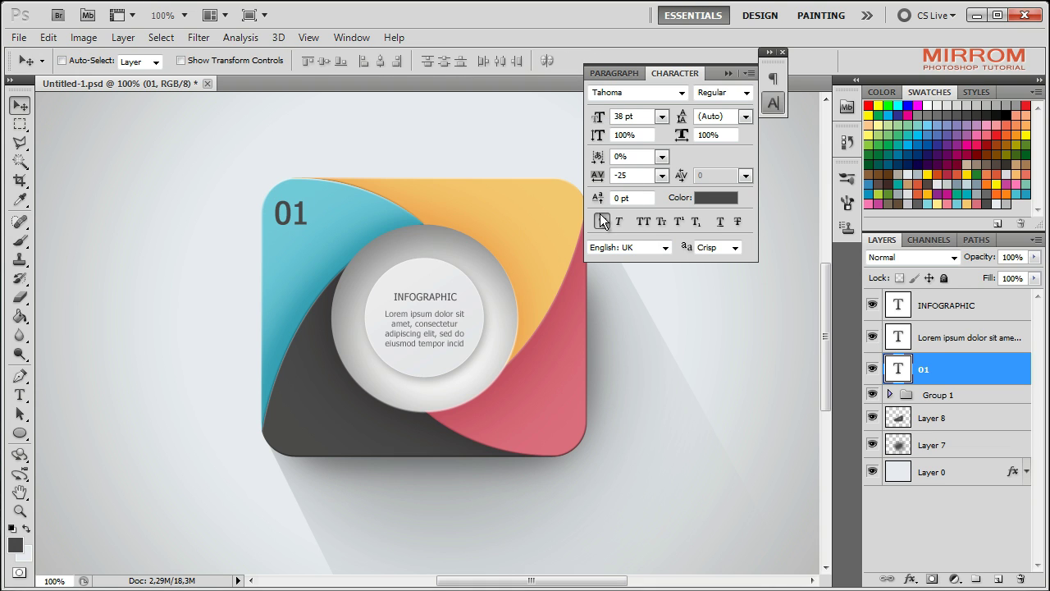
pyautogui.click(602, 220)
# Step: Colour the 01 number dark grey 545454 and place a text cursor below it
pyautogui.click(715, 197)
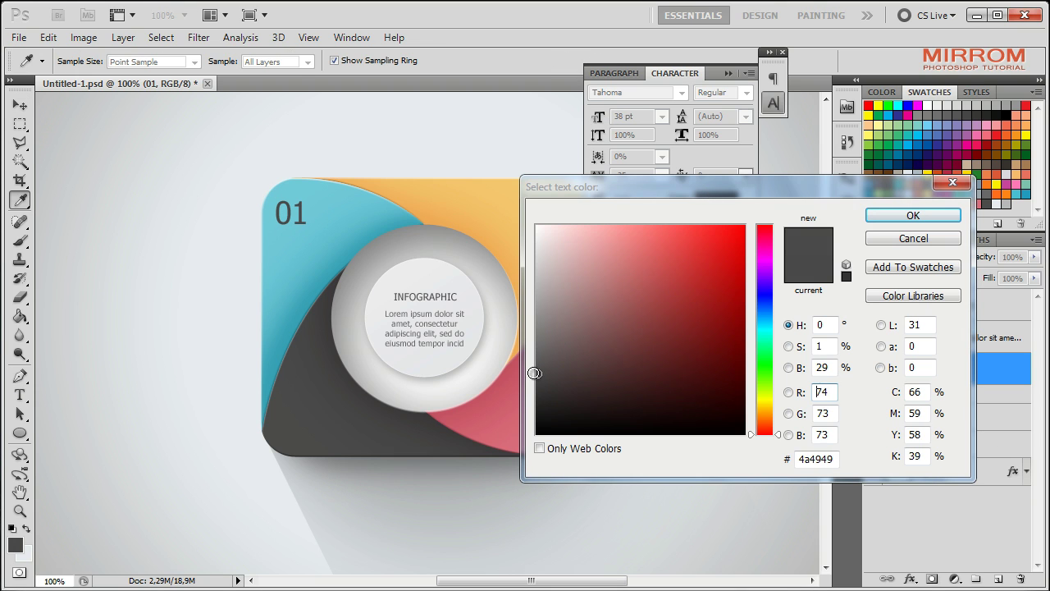
pyautogui.click(536, 365)
pyautogui.click(874, 218)
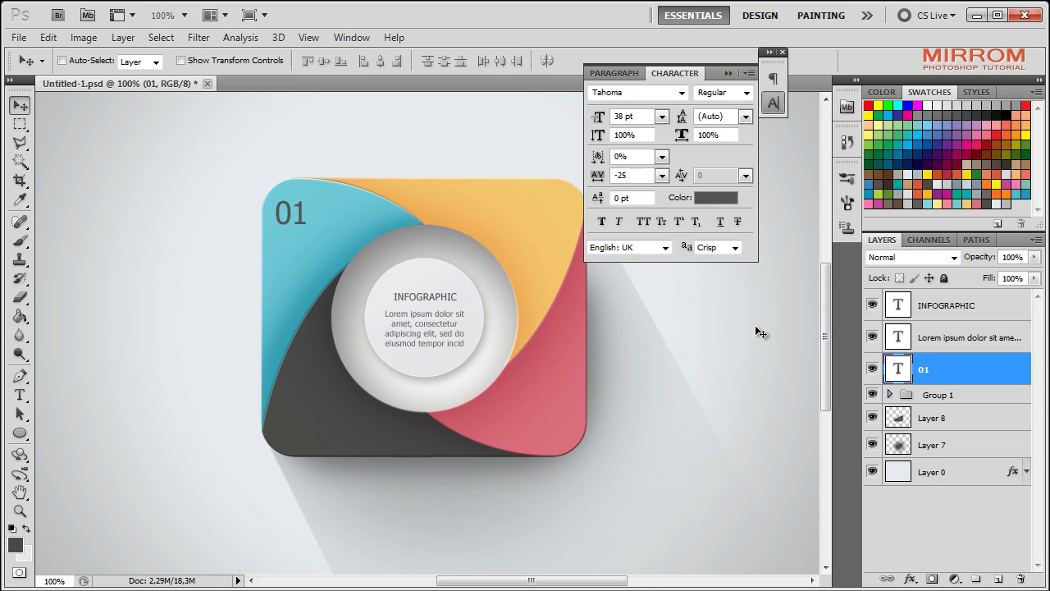
pyautogui.hotkey('alt', '[')
pyautogui.press('t')
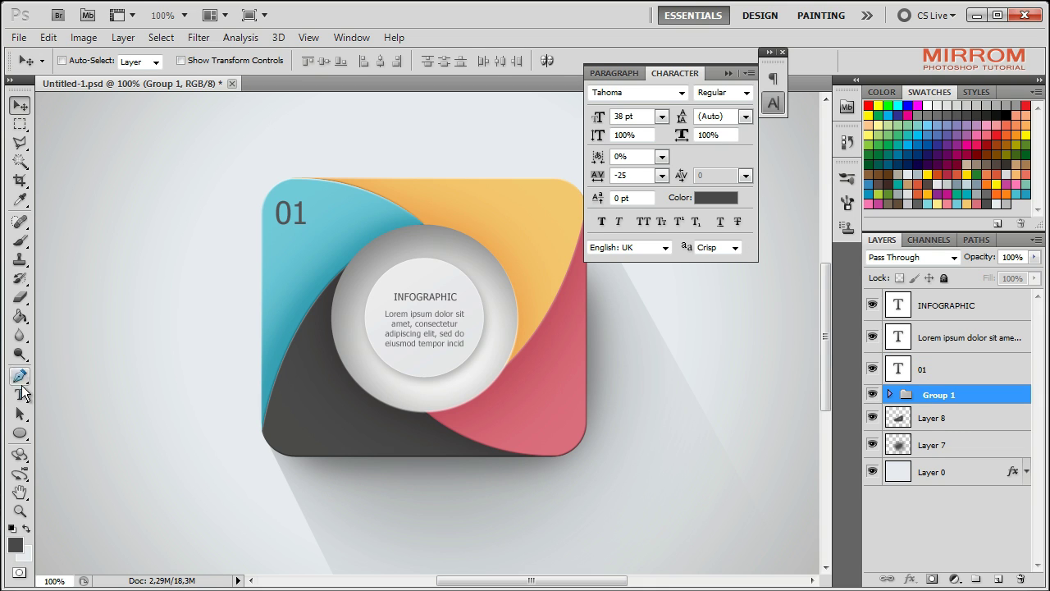
pyautogui.click(283, 243)
# Step: Type a two-line 'Lorem ipsum / dolor sit amet' caption at 11 pt, left-aligned
pyautogui.write('Lo')
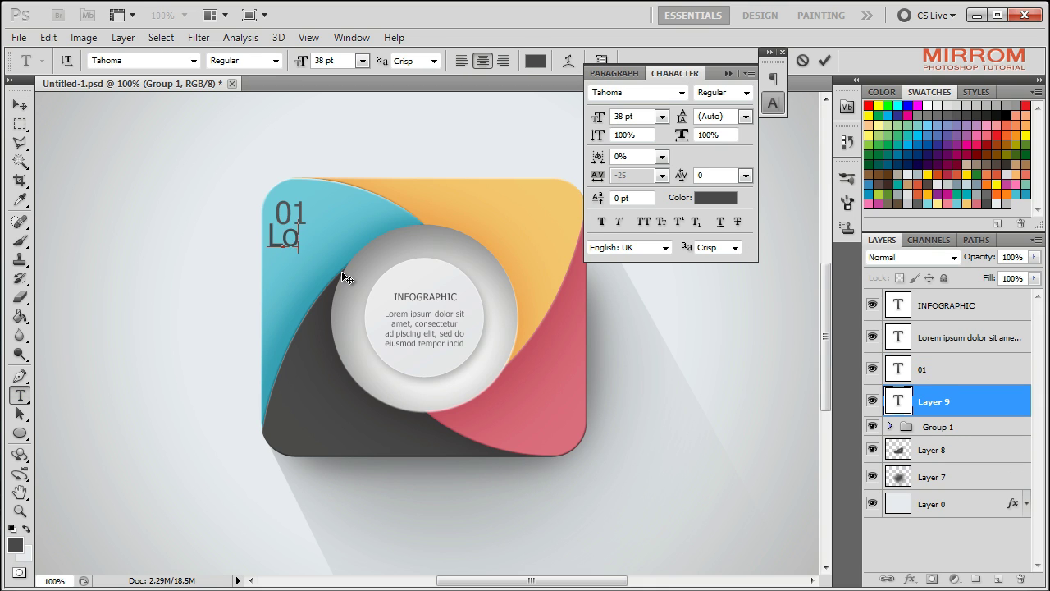
pyautogui.write('rem ipsum')
pyautogui.press('Return')
pyautogui.write('dolo')
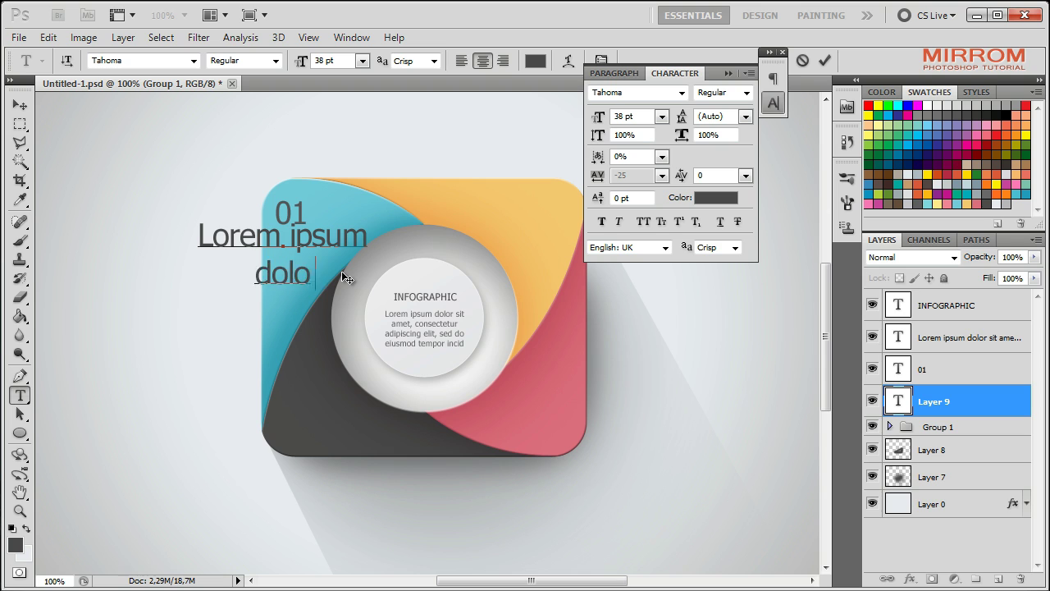
pyautogui.write('r sit amet')
pyautogui.click(824, 60)
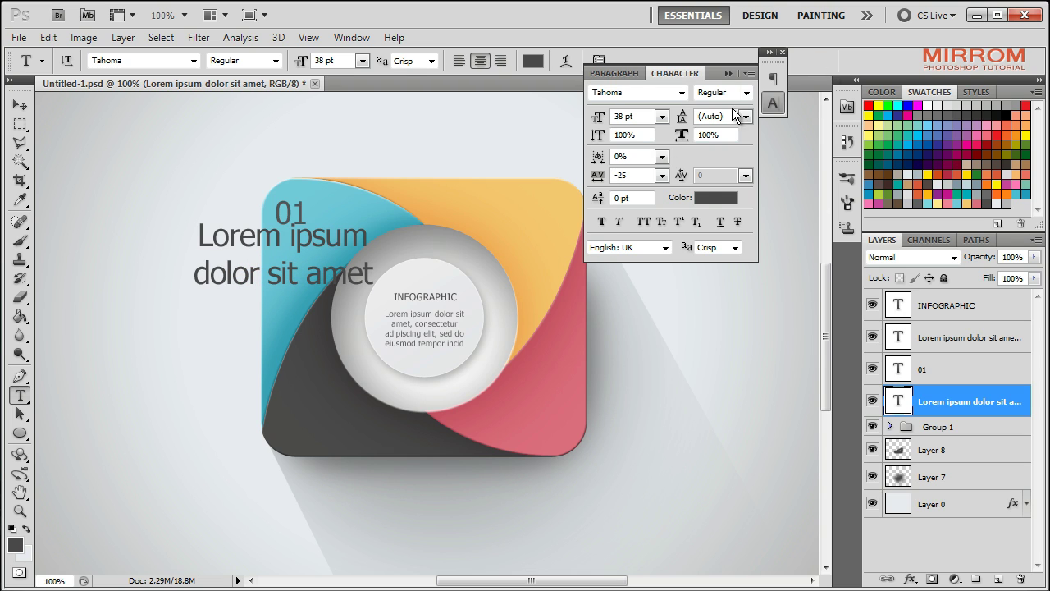
pyautogui.click(661, 116)
pyautogui.click(644, 232)
pyautogui.click(614, 73)
pyautogui.click(599, 93)
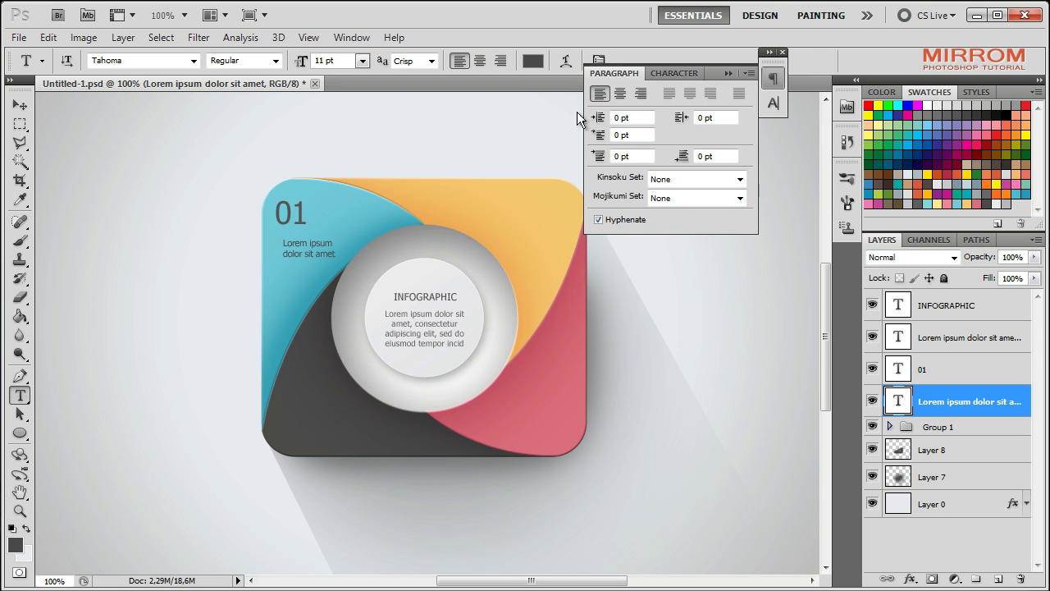
# Step: Set caption tracking to 5 and left-align it directly under the 01 number
pyautogui.press('v')
pyautogui.click(675, 73)
pyautogui.click(661, 175)
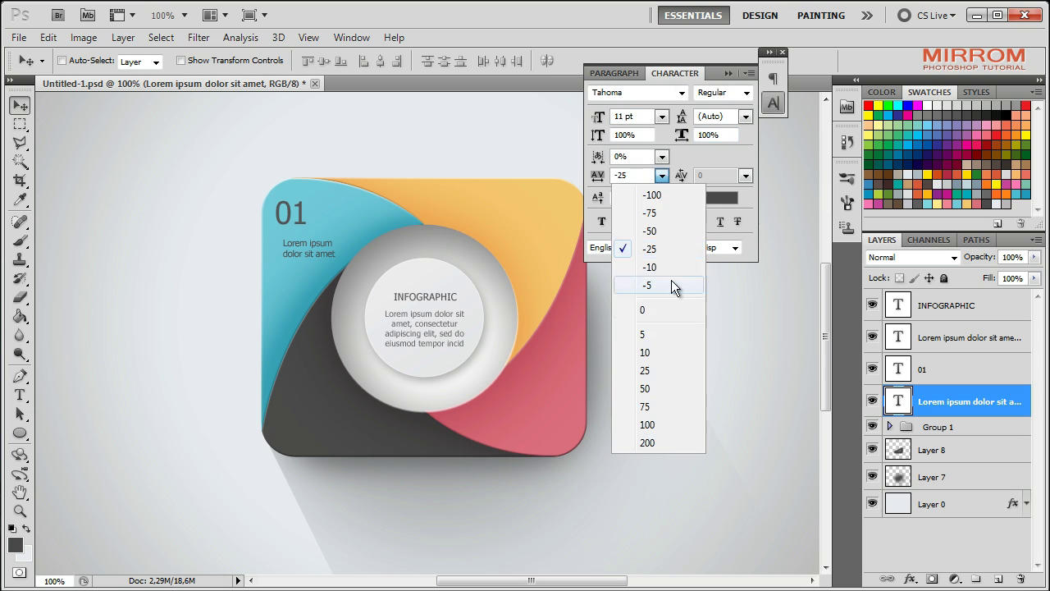
pyautogui.click(636, 325)
pyautogui.moveTo(332, 259); pyautogui.dragTo(332, 250)
pyautogui.keyDown('ctrl'); pyautogui.click(940, 369); pyautogui.keyUp('ctrl')
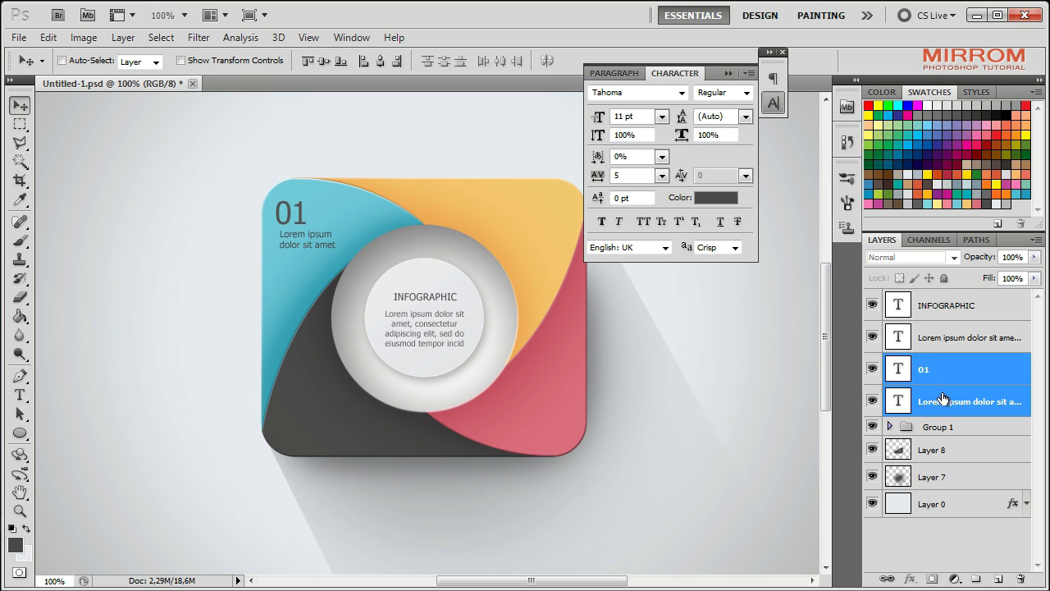
pyautogui.click(366, 64)
pyautogui.click(941, 408)
pyautogui.press('Down')
pyautogui.press('Down')
pyautogui.press('Down')
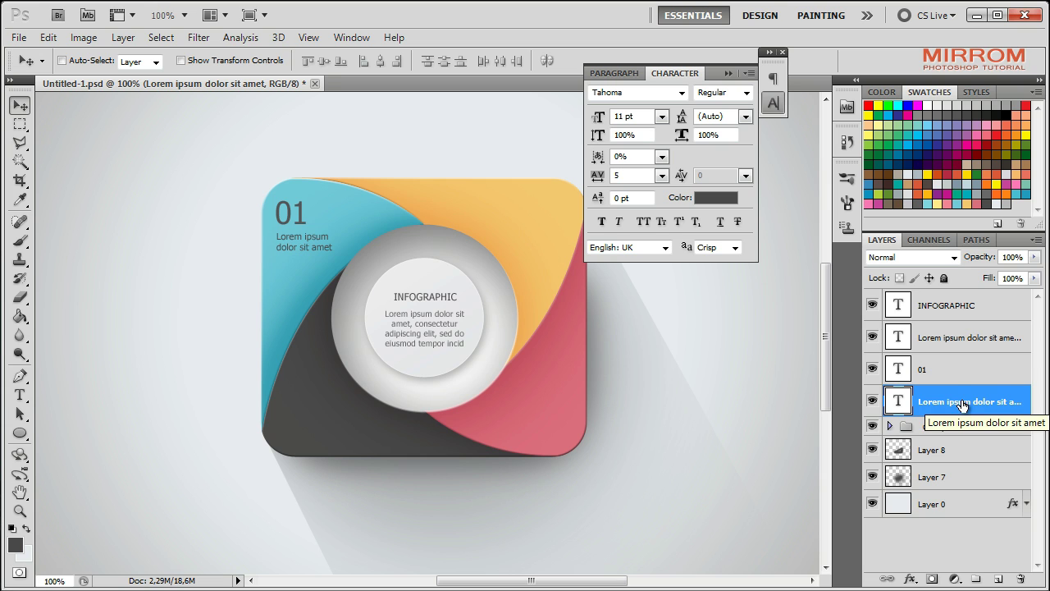
# Step: Duplicate the 01 number and caption onto the dark segment as 04
pyautogui.keyDown('ctrl'); pyautogui.click(940, 369); pyautogui.keyUp('ctrl')
pyautogui.rightClick(952, 369)
pyautogui.click(799, 325)
pyautogui.press('Return')
pyautogui.moveTo(335, 254); pyautogui.dragTo(314, 441)
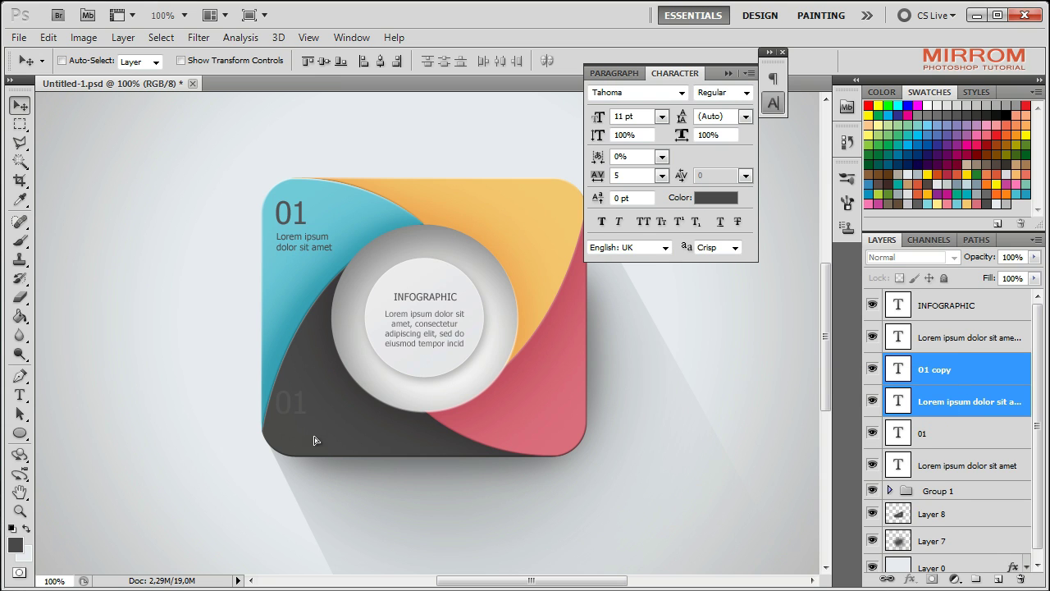
pyautogui.doubleClick(893, 374)
pyautogui.write('04')
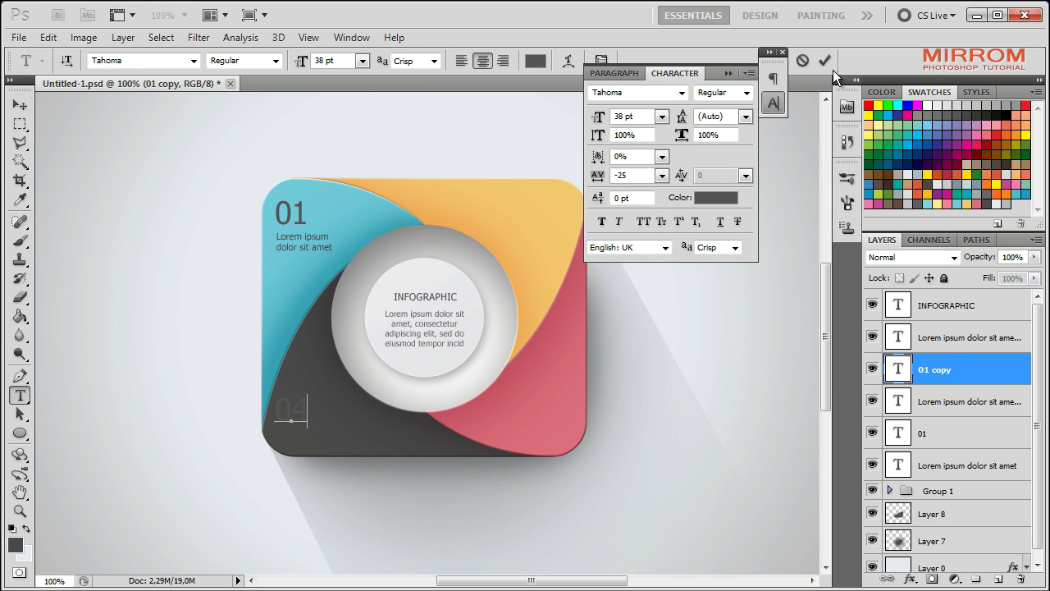
pyautogui.hotkey('ctrl', 'Return')
# Step: Colour the 04 number and its caption light grey e1e1e1
pyautogui.click(715, 196)
pyautogui.moveTo(537, 258); pyautogui.dragTo(532, 249)
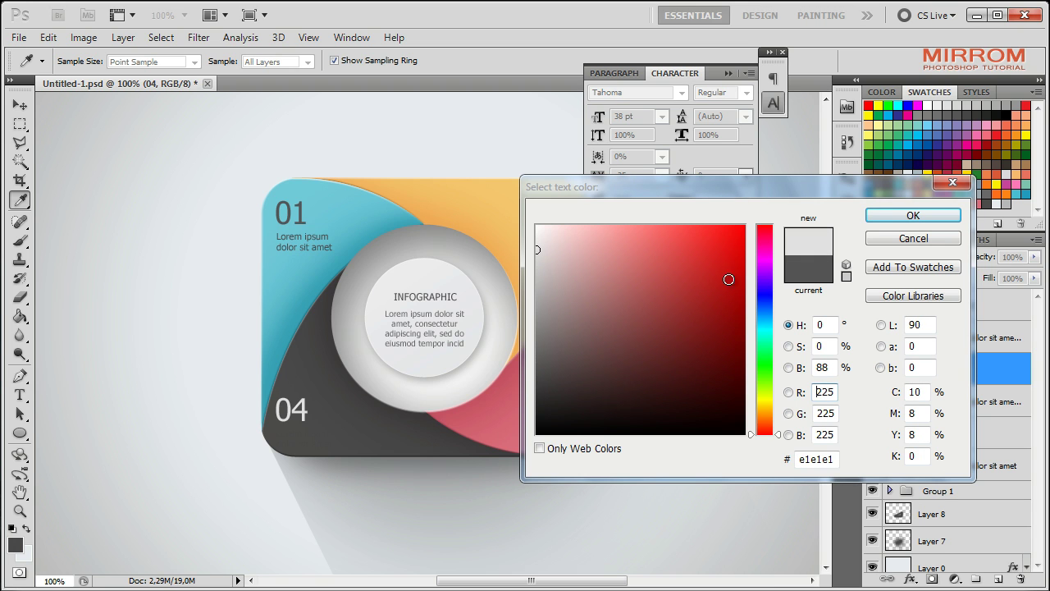
pyautogui.click(914, 215)
pyautogui.doubleClick(898, 400)
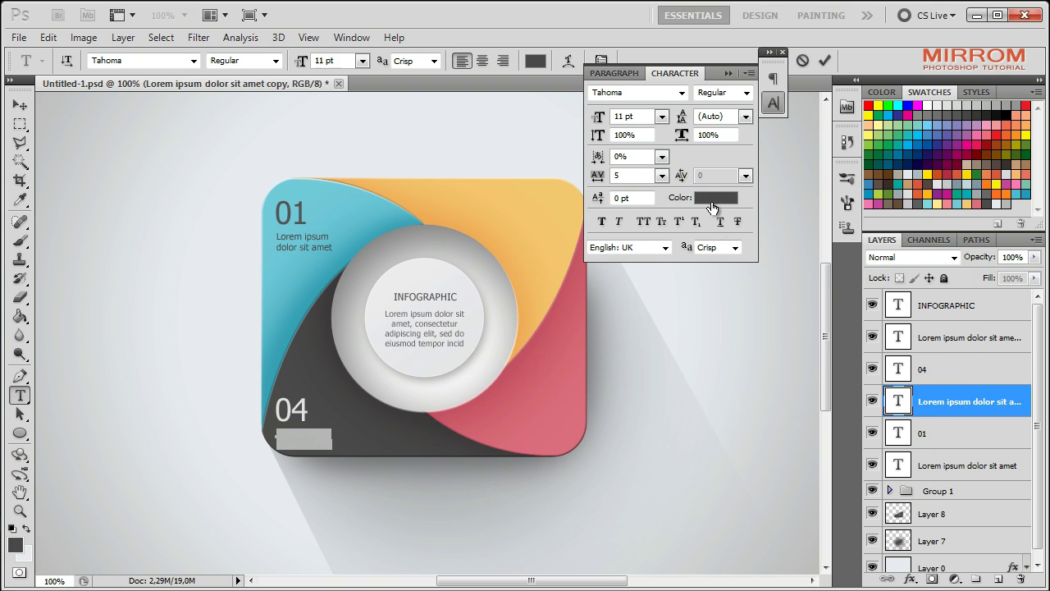
pyautogui.click(712, 200)
pyautogui.write('e1e1e1')
pyautogui.click(913, 214)
pyautogui.click(18, 105)
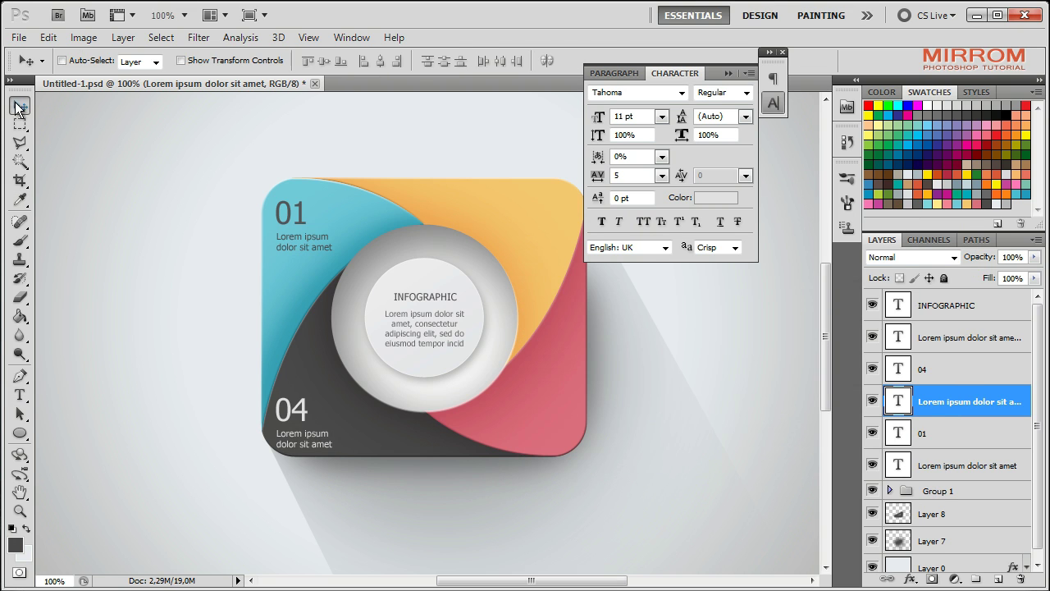
# Step: Nudge the 04 and 01 labels with captions up and to the right
pyautogui.keyDown('shift'); pyautogui.click(936, 375); pyautogui.keyUp('shift')
pyautogui.press('Up')
pyautogui.press('Up')
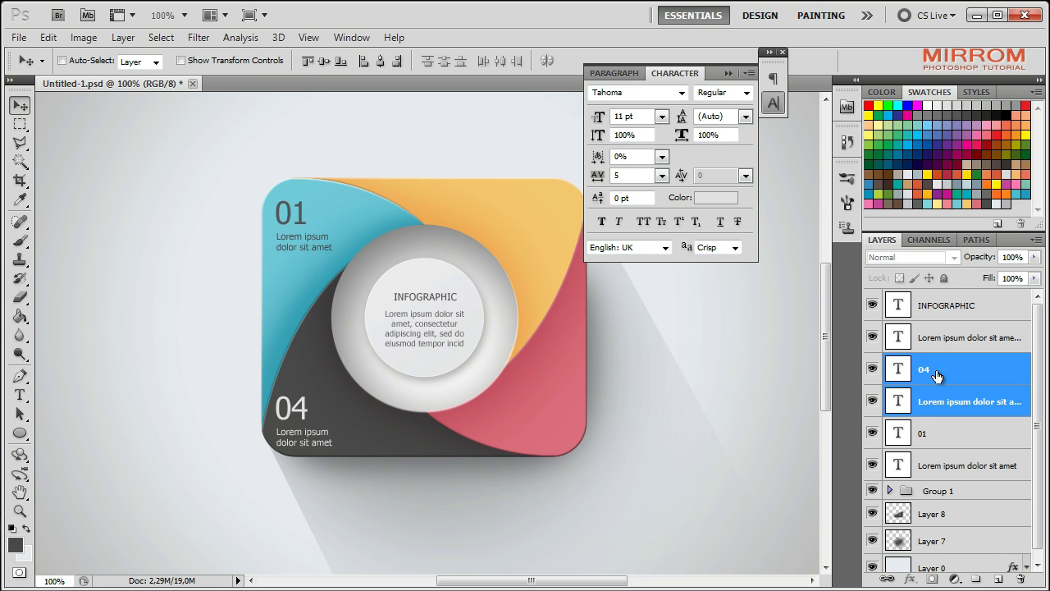
pyautogui.click(942, 464)
pyautogui.keyDown('shift'); pyautogui.click(946, 369); pyautogui.keyUp('shift')
pyautogui.press('Up')
pyautogui.press('Up')
pyautogui.press('Right')
pyautogui.press('Right')
pyautogui.press('Right')
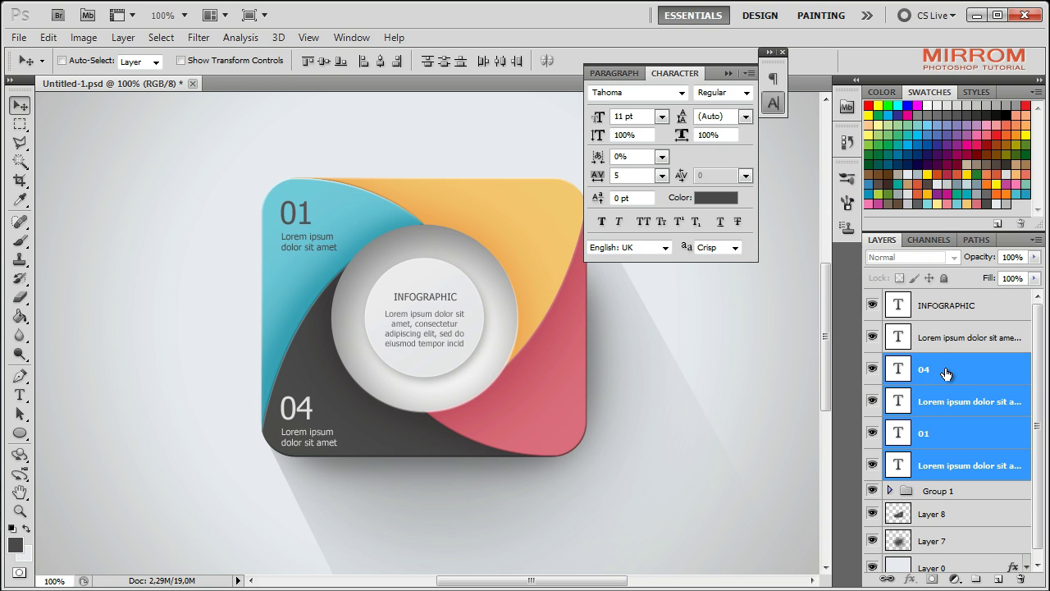
pyautogui.press('Right')
pyautogui.press('Right')
pyautogui.press('Right')
pyautogui.press('Right')
pyautogui.press('Right')
pyautogui.press('Right')
pyautogui.press('Right')
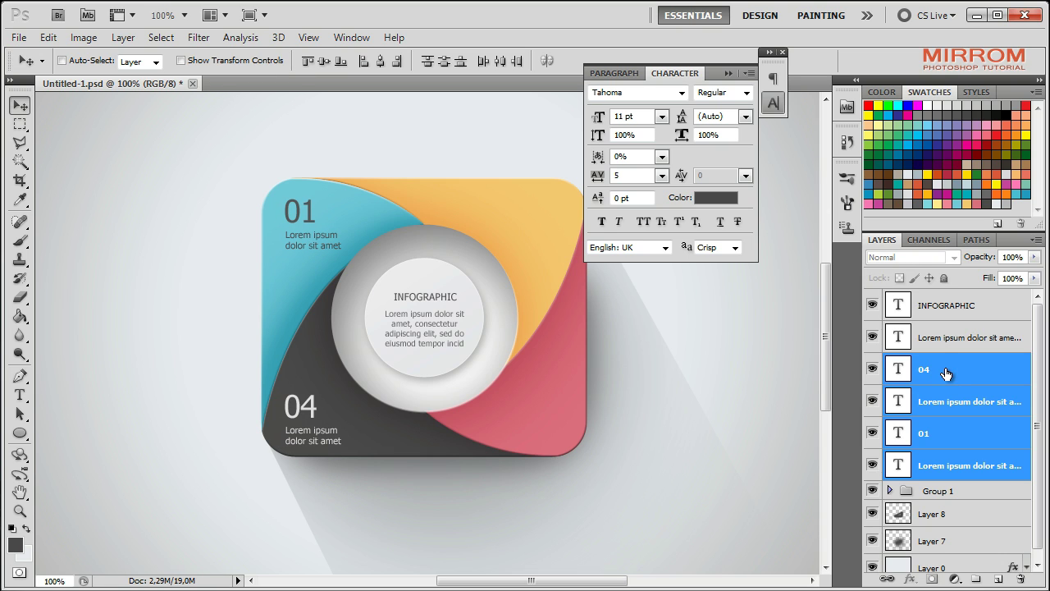
# Step: Duplicate the 01 label and caption onto the orange segment and renumber it 02
pyautogui.click(939, 372)
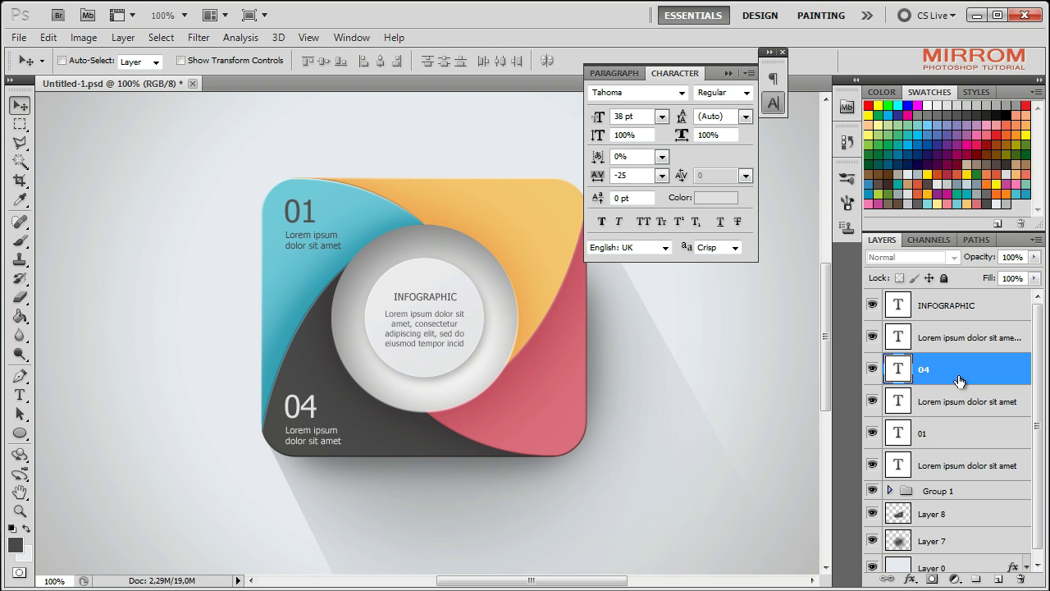
pyautogui.click(954, 461)
pyautogui.keyDown('shift'); pyautogui.click(939, 432); pyautogui.keyUp('shift')
pyautogui.rightClick(939, 432)
pyautogui.click(822, 376)
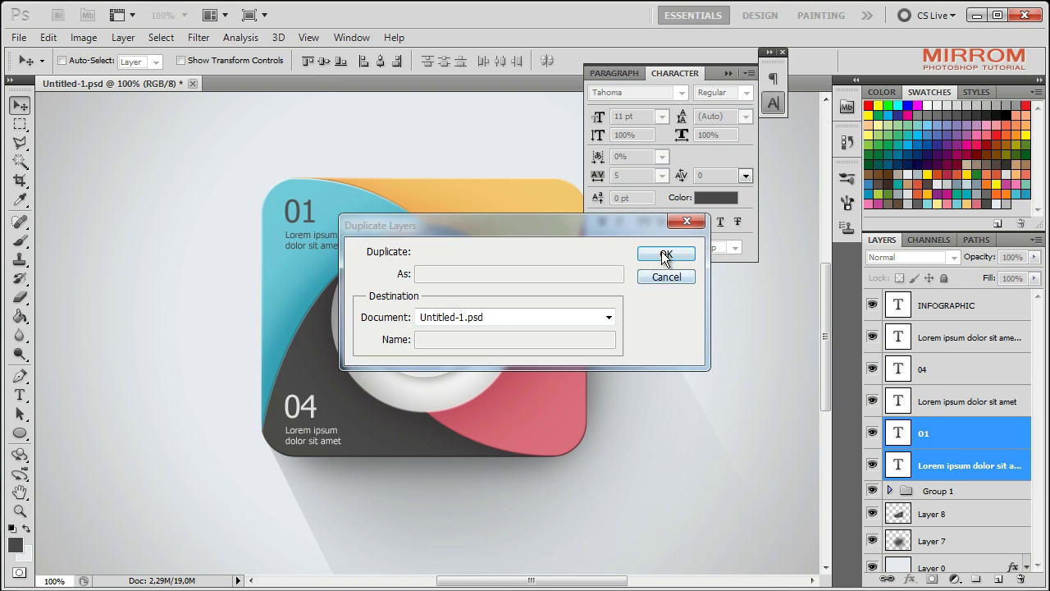
pyautogui.click(663, 258)
pyautogui.moveTo(323, 227); pyautogui.dragTo(545, 228)
pyautogui.moveTo(944, 431); pyautogui.dragTo(949, 352)
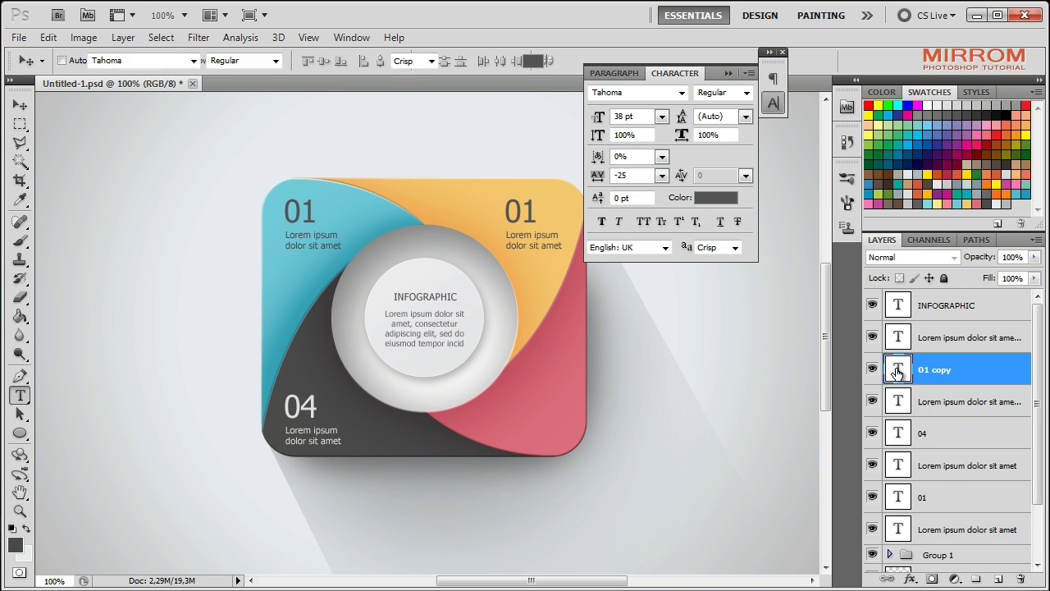
pyautogui.doubleClick(897, 369)
pyautogui.write('02')
pyautogui.click(817, 64)
# Step: Right-align the 02 caption and move it beneath the 02 label
pyautogui.click(943, 401)
pyautogui.click(614, 73)
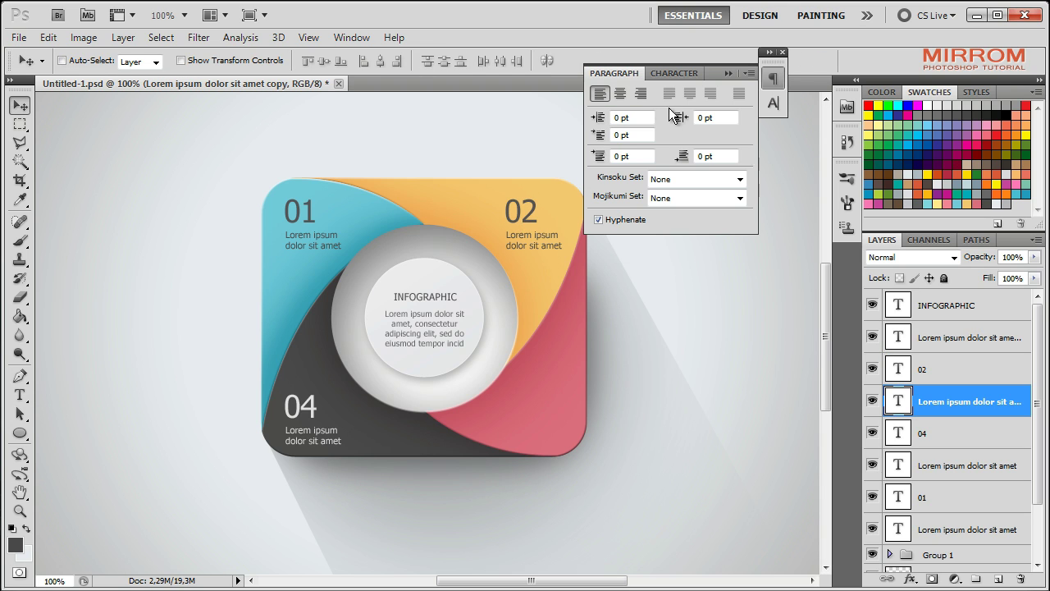
pyautogui.click(642, 94)
pyautogui.moveTo(463, 254); pyautogui.dragTo(543, 244)
pyautogui.keyDown('ctrl'); pyautogui.click(944, 368); pyautogui.keyUp('ctrl')
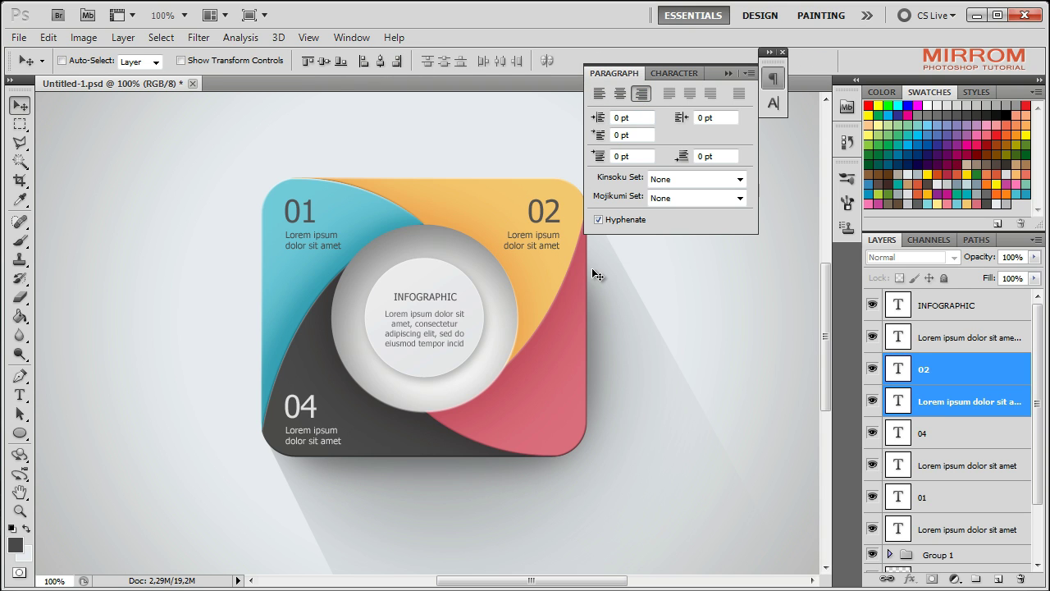
# Step: Duplicate the 02 label and caption onto the red segment and renumber it 03
pyautogui.rightClick(960, 385)
pyautogui.click(820, 336)
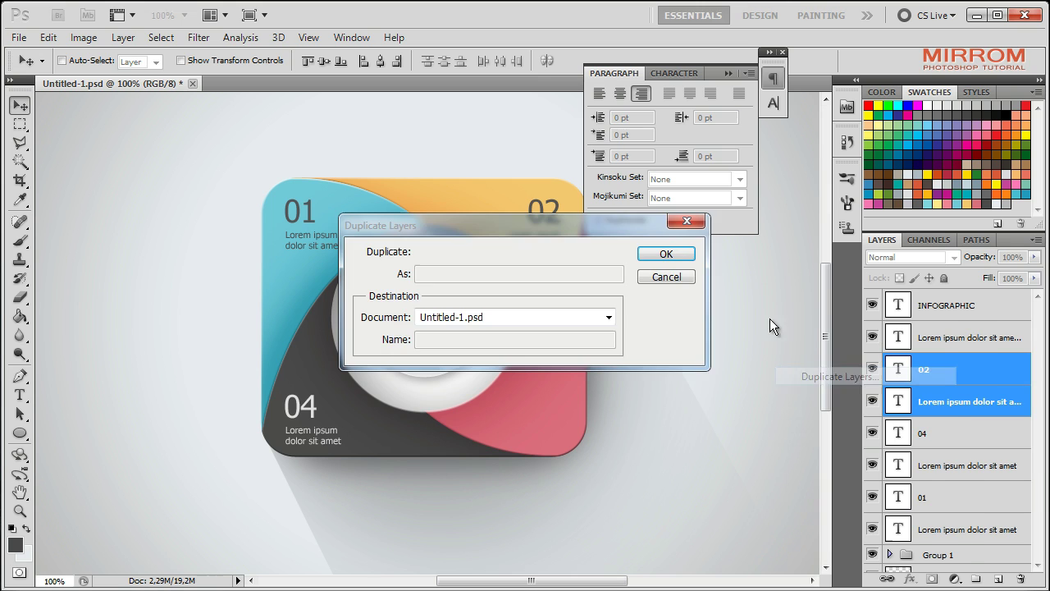
pyautogui.press('Return')
pyautogui.moveTo(543, 244); pyautogui.dragTo(545, 425)
pyautogui.doubleClick(897, 369)
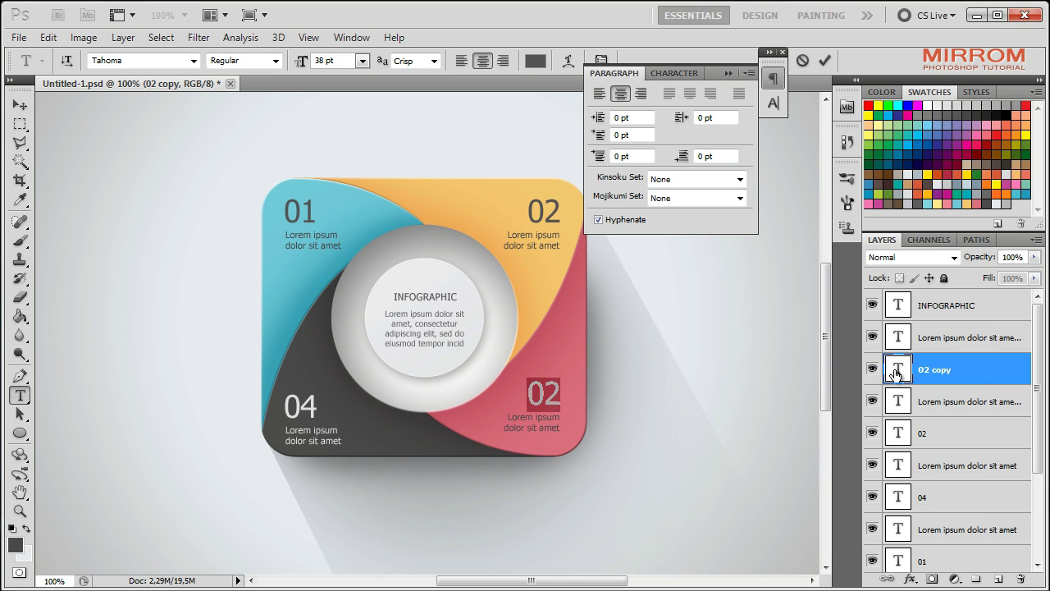
pyautogui.write('03')
pyautogui.hotkey('ctrl', 'Return')
# Step: Colour the 03 number and its caption light grey
pyautogui.doubleClick(897, 368)
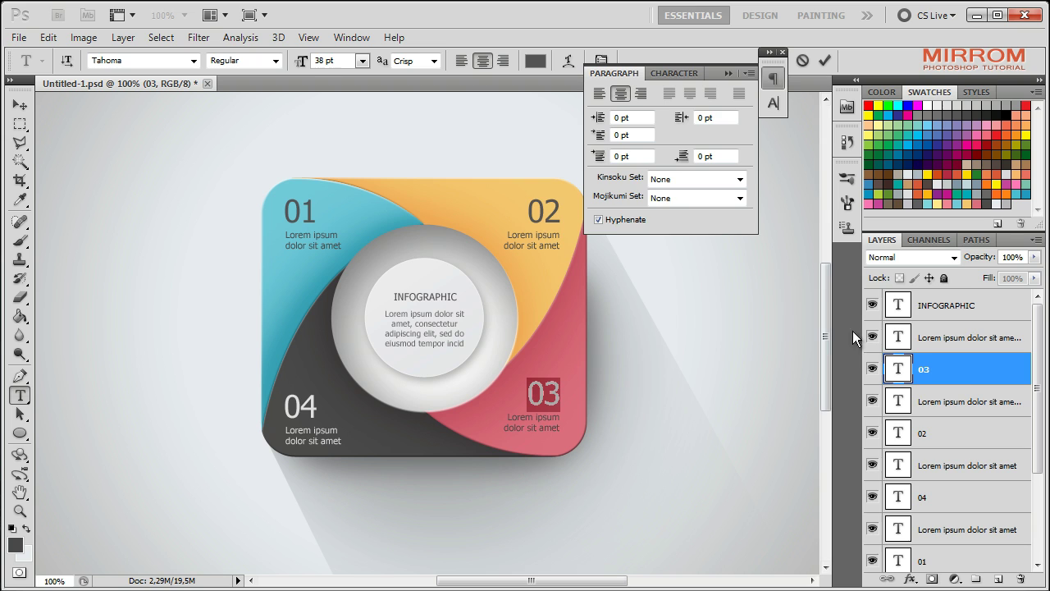
pyautogui.click(675, 73)
pyautogui.click(716, 197)
pyautogui.click(537, 244)
pyautogui.click(912, 213)
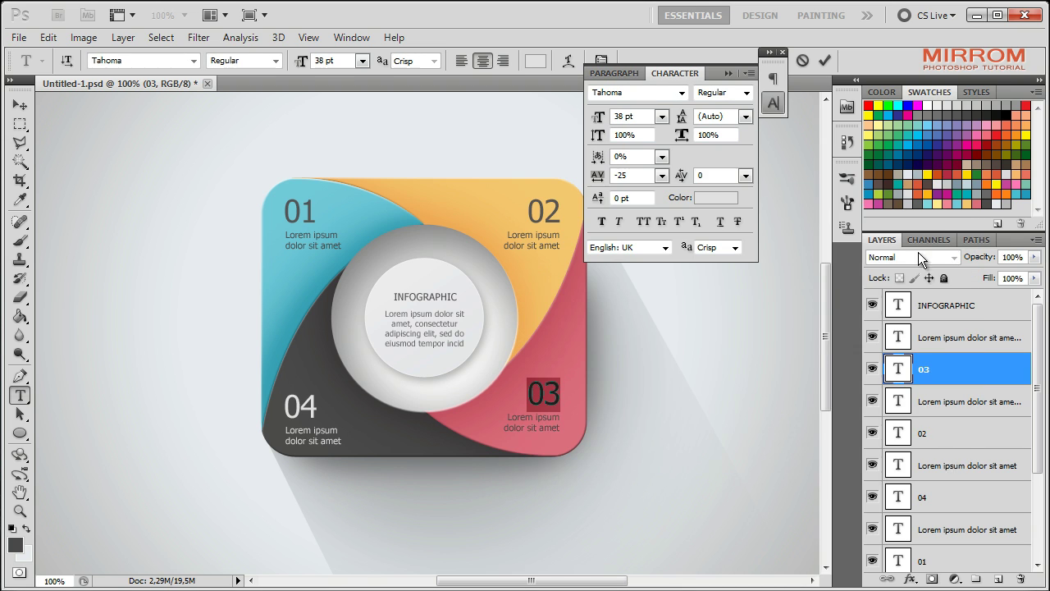
pyautogui.click(898, 399)
pyautogui.doubleClick(898, 400)
pyautogui.click(715, 196)
pyautogui.click(879, 213)
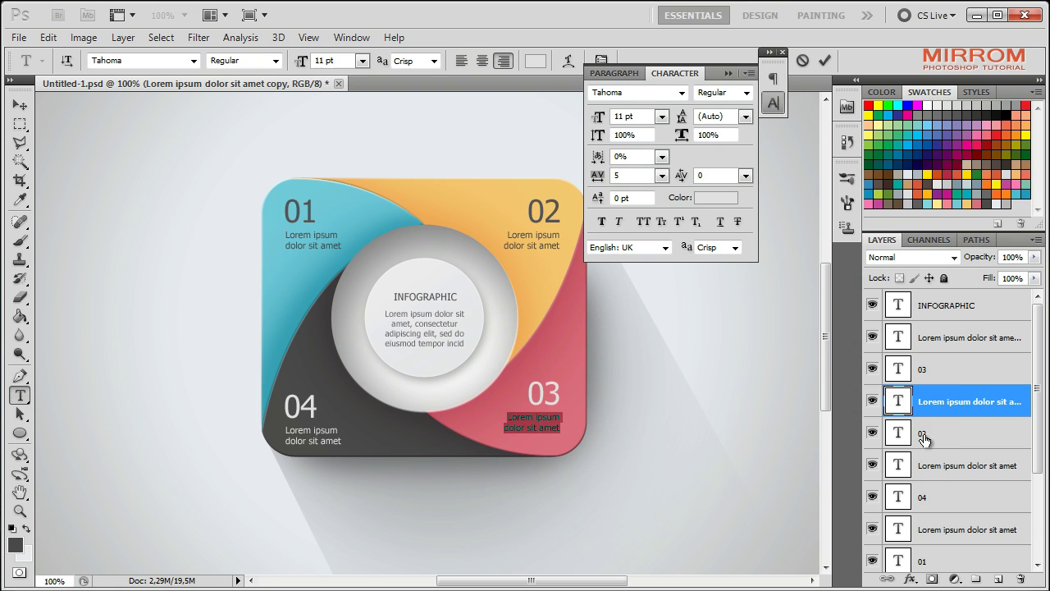
pyautogui.press('v')
pyautogui.click(943, 434)
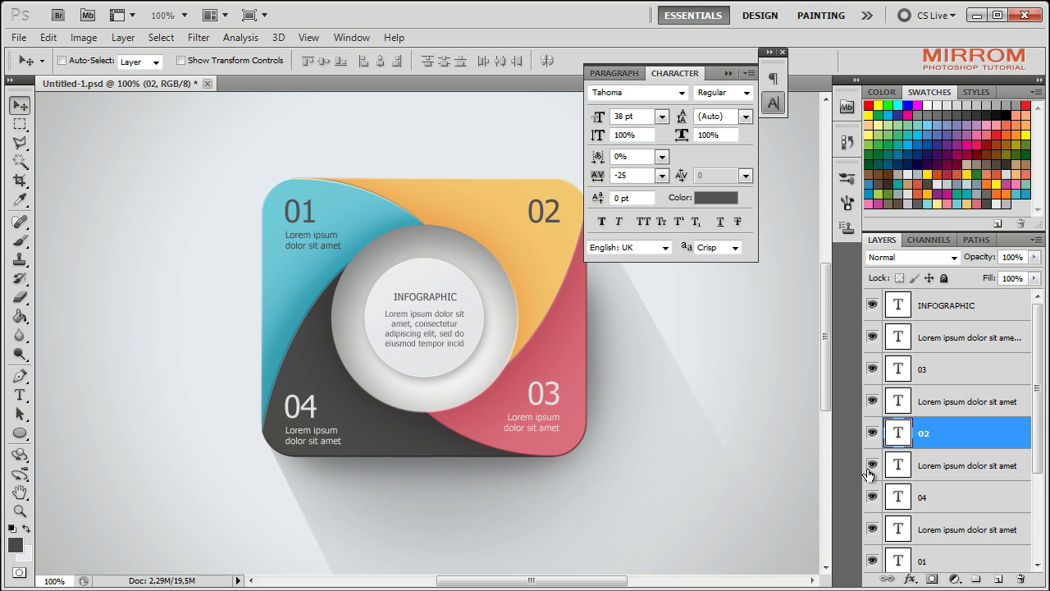
# Step: Nudge the 02 and 03 labels right and the 01 and 04 labels left
pyautogui.keyDown('ctrl'); pyautogui.click(939, 475); pyautogui.keyUp('ctrl')
pyautogui.keyDown('shift'); pyautogui.click(938, 351); pyautogui.keyUp('shift')
pyautogui.press('Right')
pyautogui.press('Right')
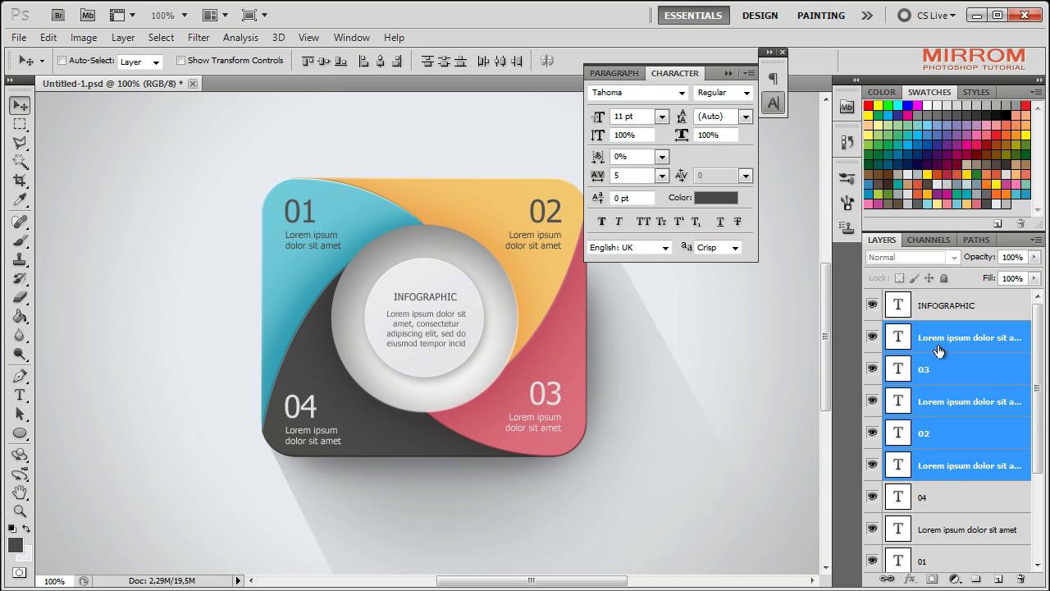
pyautogui.click(939, 373)
pyautogui.keyDown('shift'); pyautogui.click(942, 474); pyautogui.keyUp('shift')
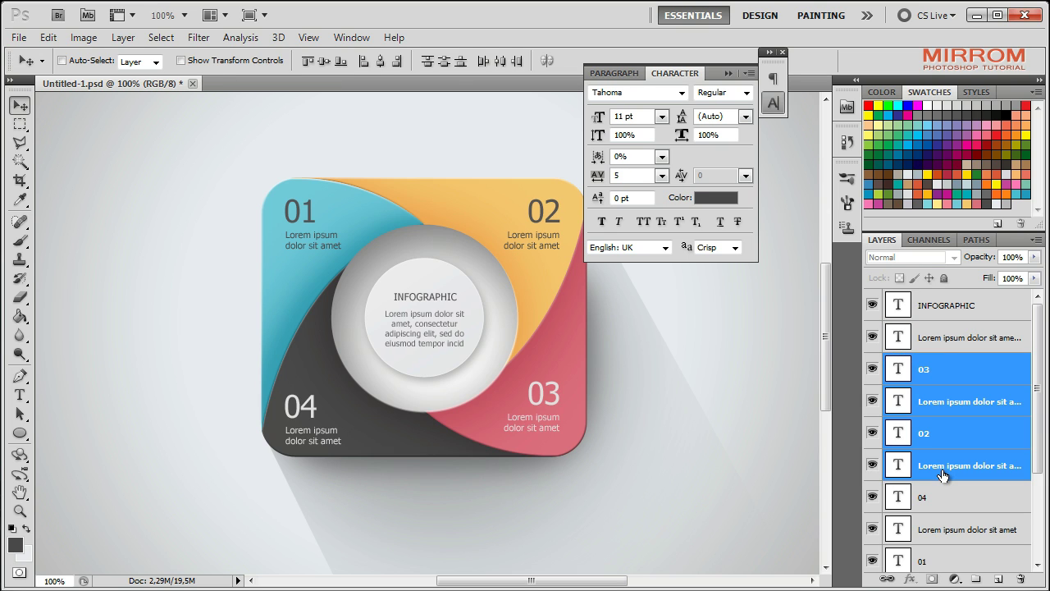
pyautogui.press('Right')
pyautogui.press('Right')
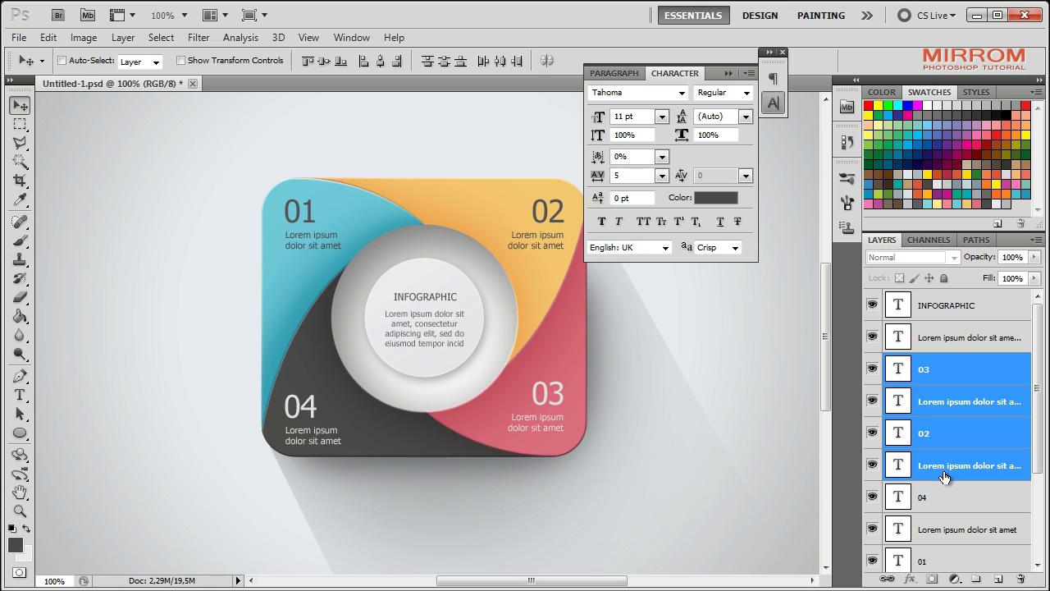
pyautogui.click(941, 497)
pyautogui.scroll(-3, 943, 460)
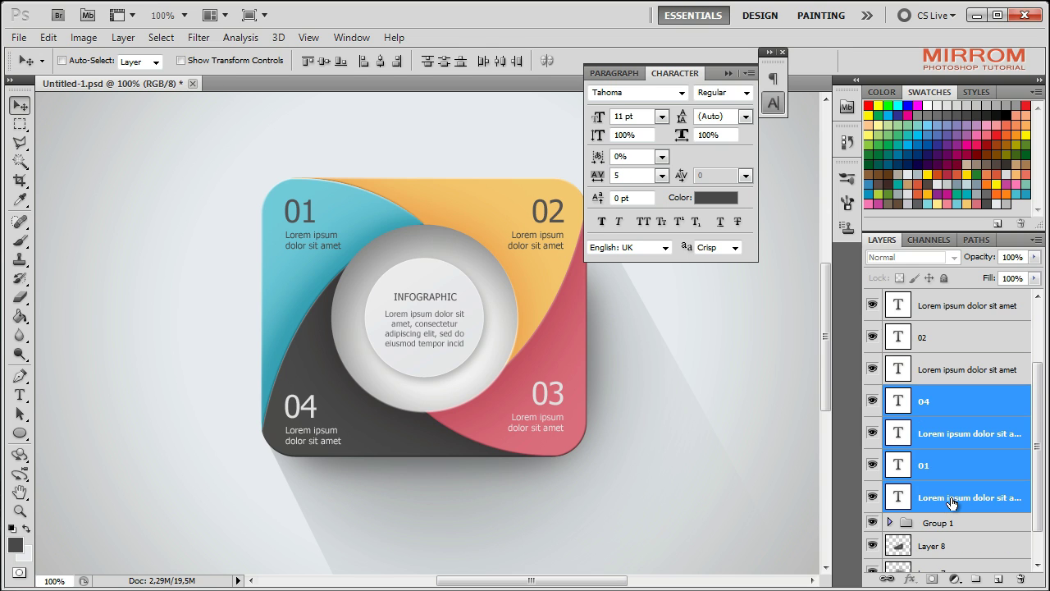
pyautogui.press('Left')
pyautogui.press('Left')
pyautogui.press('Left')
pyautogui.press('Left')
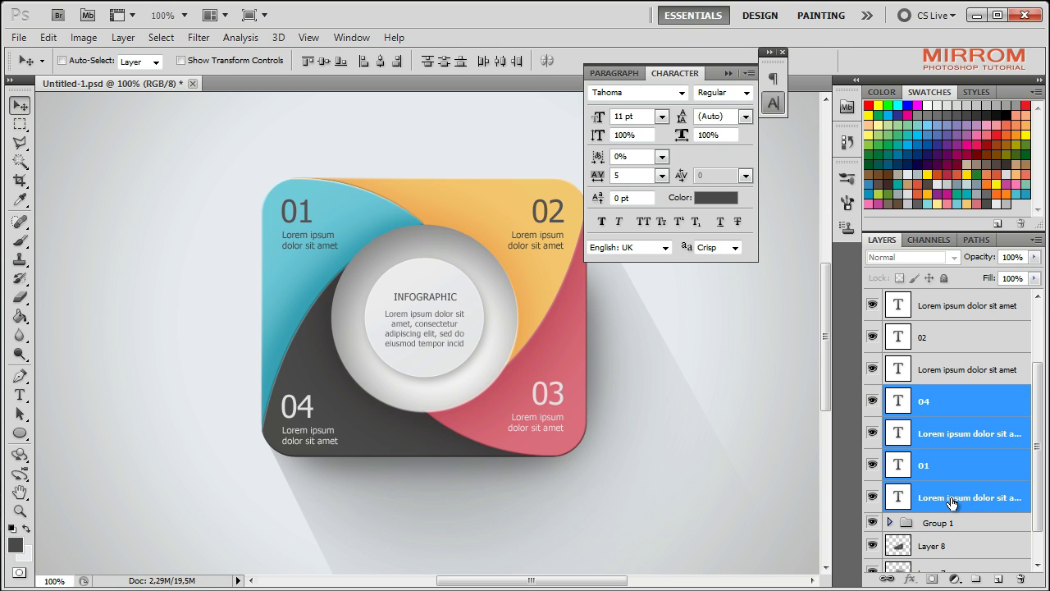
# Step: Group all the infographic text layers into Group 2
pyautogui.scroll(3, 951, 459)
pyautogui.keyDown('shift'); pyautogui.click(978, 306); pyautogui.keyUp('shift')
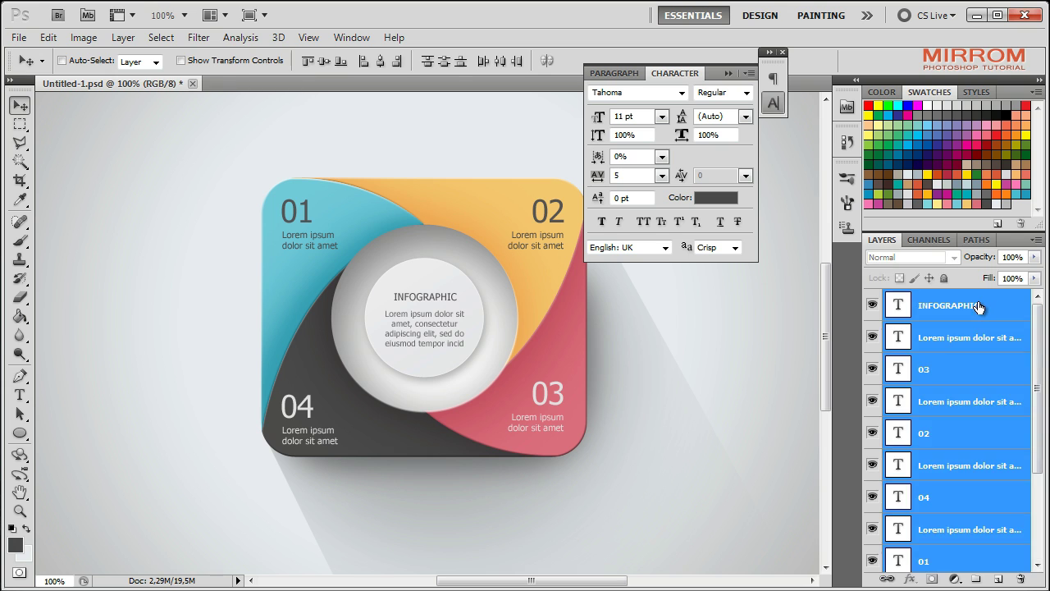
pyautogui.hotkey('ctrl', 'g')
pyautogui.click(782, 52)
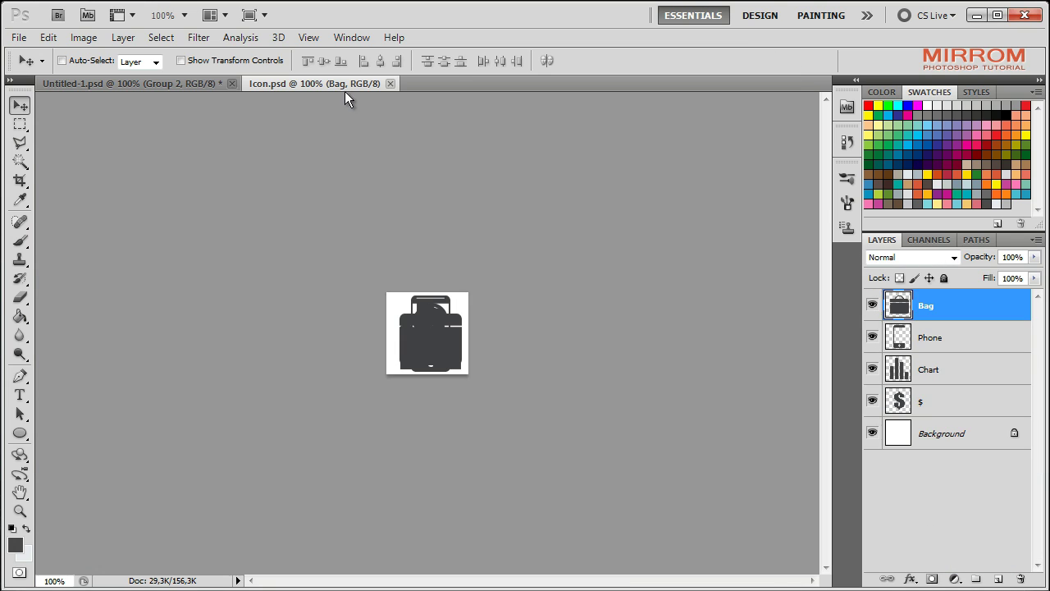
# Step: Bring the four icon layers from Icon.psd into the infographic and scale them down
pyautogui.click(930, 408)
pyautogui.keyDown('shift'); pyautogui.click(908, 317); pyautogui.keyUp('shift')
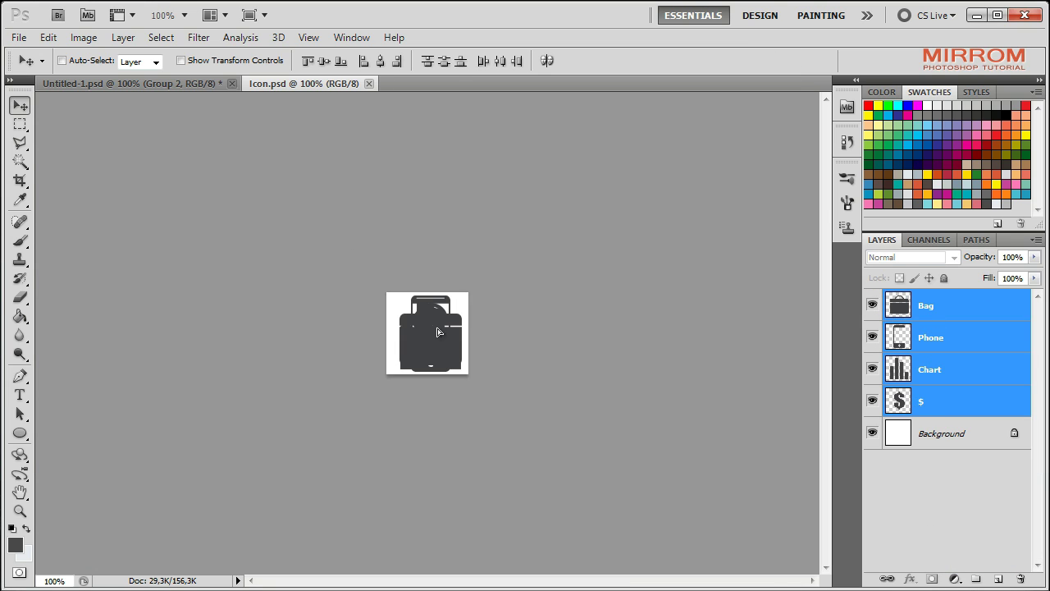
pyautogui.moveTo(438, 328)
pyautogui.mouseDown()
pyautogui.moveTo(293, 304)
pyautogui.moveTo(286, 273)
pyautogui.mouseUp()
pyautogui.hotkey('ctrl', 't')
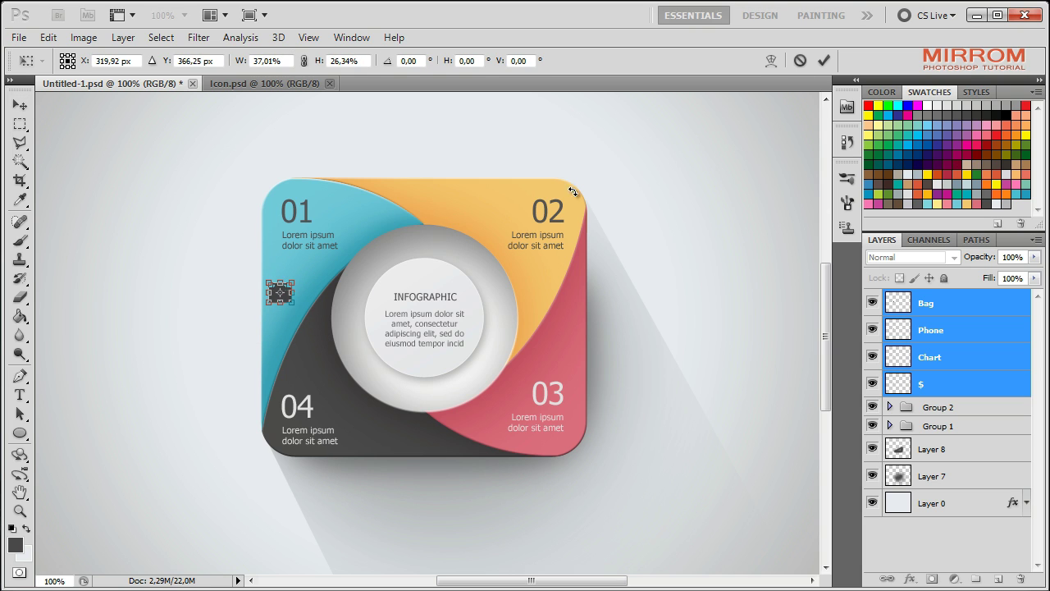
pyautogui.press('Return')
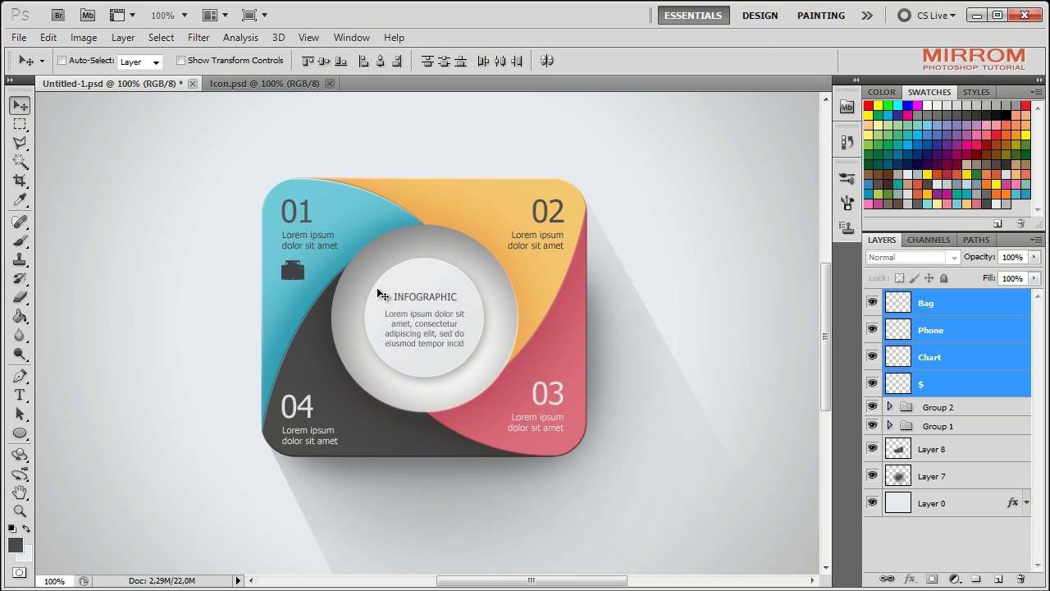
# Step: Move the phone icon to segment 02 and the chart icon to segment 03
pyautogui.click(927, 330)
pyautogui.keyDown('shift'); pyautogui.click(927, 384); pyautogui.keyUp('shift')
pyautogui.moveTo(375, 316); pyautogui.dragTo(548, 276)
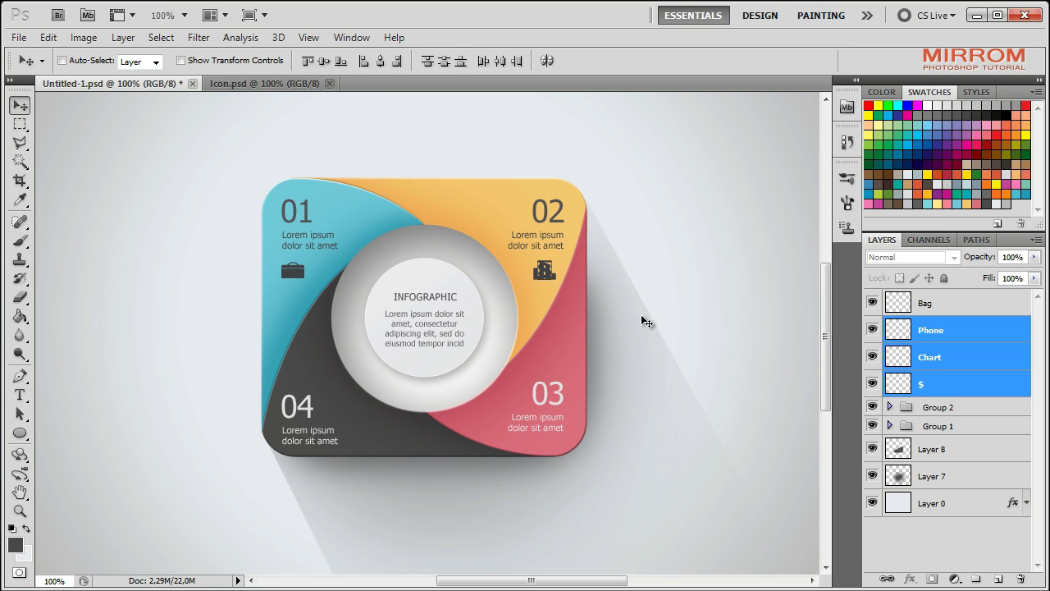
pyautogui.click(943, 358)
pyautogui.click(947, 384)
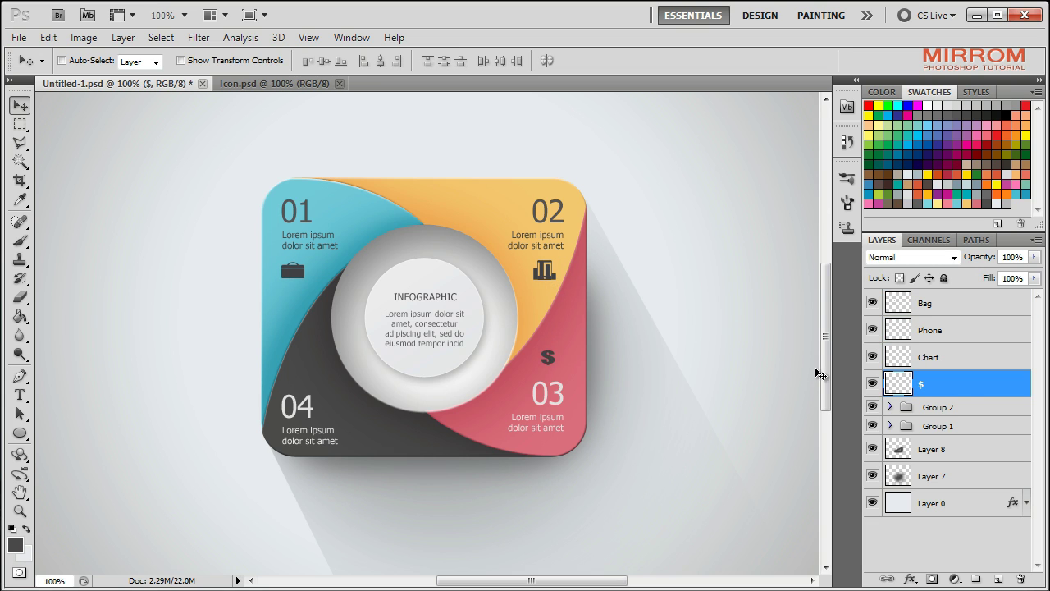
pyautogui.keyDown('ctrl'); pyautogui.click(943, 357); pyautogui.keyUp('ctrl')
pyautogui.moveTo(552, 275)
pyautogui.mouseDown()
pyautogui.moveTo(552, 369)
pyautogui.moveTo(413, 368)
pyautogui.mouseUp()
pyautogui.click(938, 387)
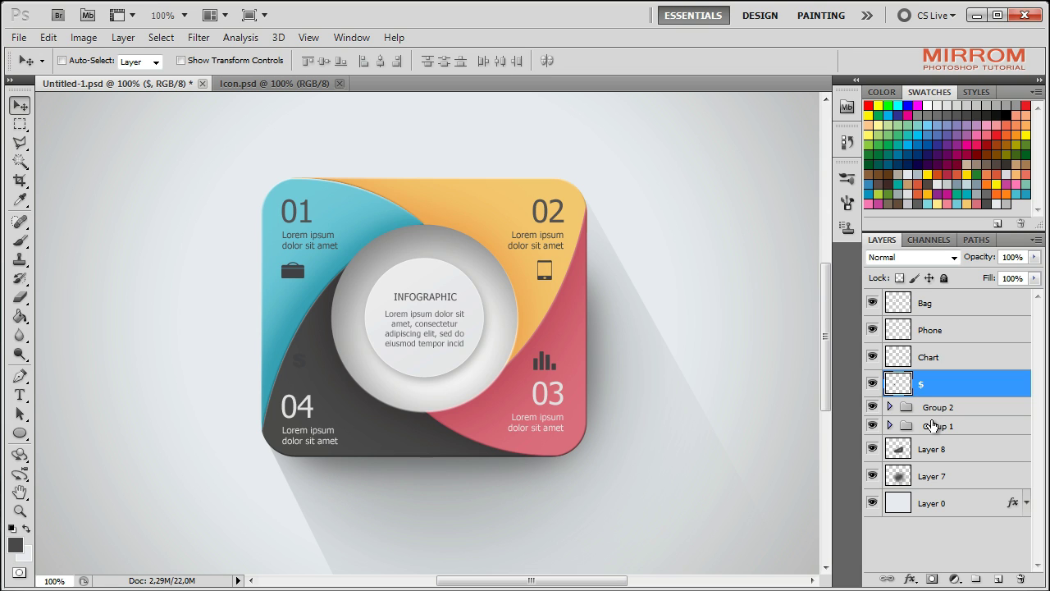
# Step: Nudge the 03 number and its caption two steps down in Group 2, then show the grid
pyautogui.click(888, 407)
pyautogui.scroll(-3, 976, 500)
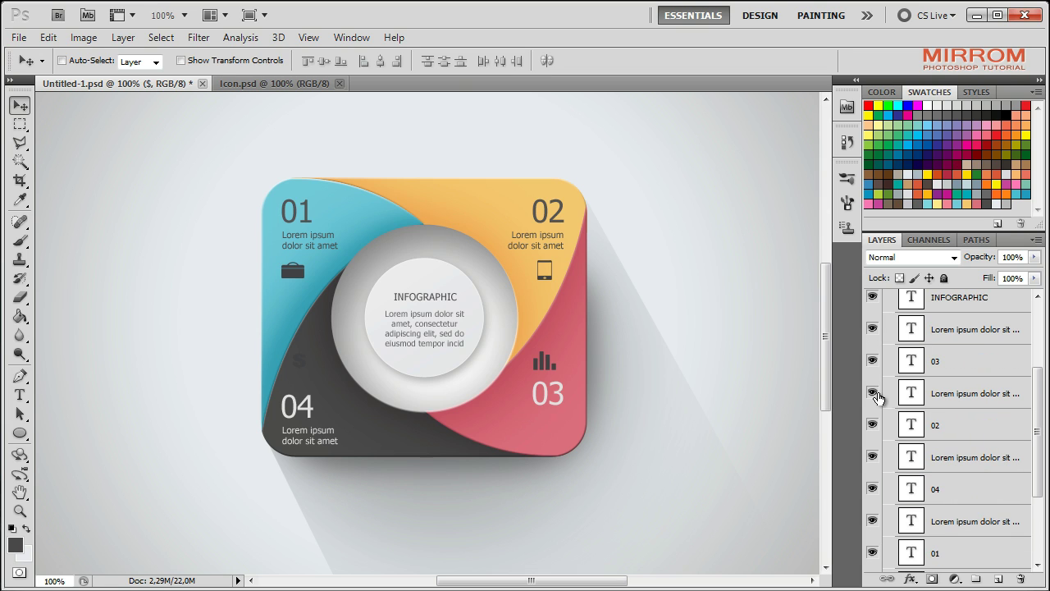
pyautogui.click(935, 395)
pyautogui.keyDown('ctrl'); pyautogui.click(941, 367); pyautogui.keyUp('ctrl')
pyautogui.press('Down')
pyautogui.press('Down')
pyautogui.press('Down')
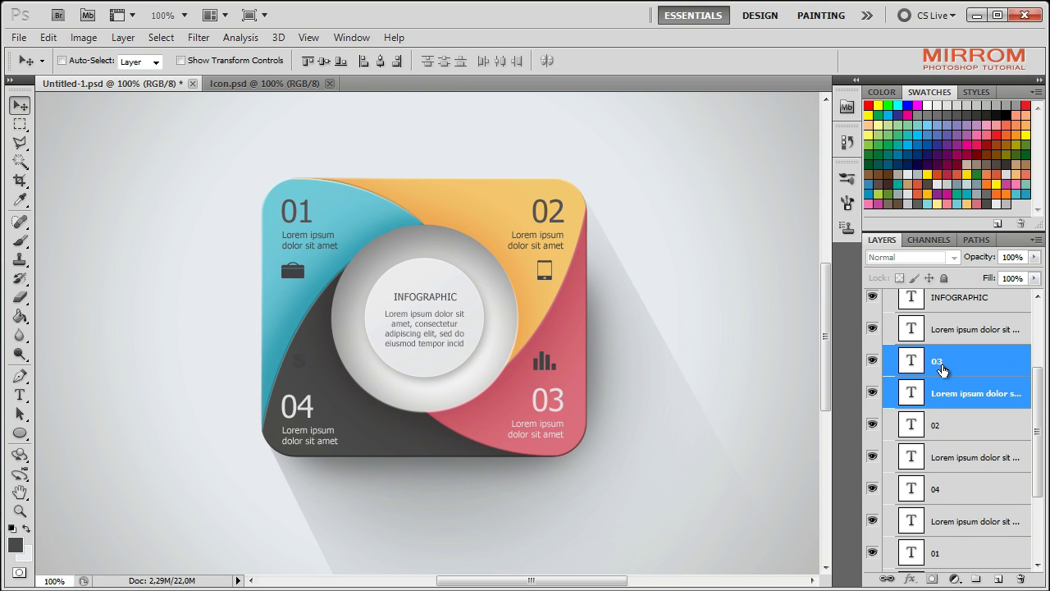
pyautogui.press('Down')
pyautogui.press('Down')
pyautogui.press('Down')
pyautogui.hotkey('ctrl', "'")
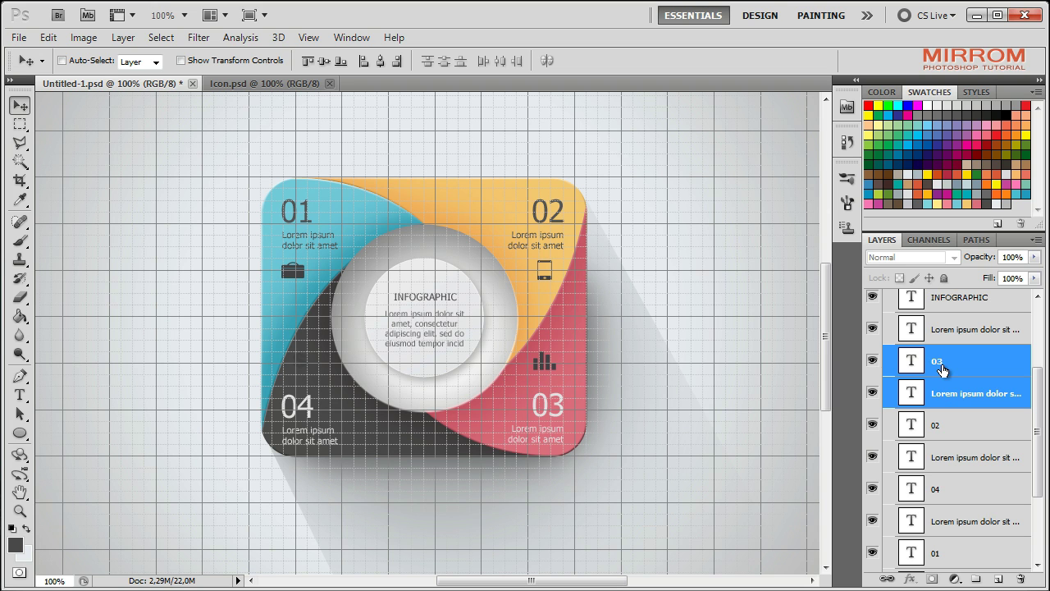
# Step: Select the $ icon layer in the Layers panel
pyautogui.scroll(5, 950, 391)
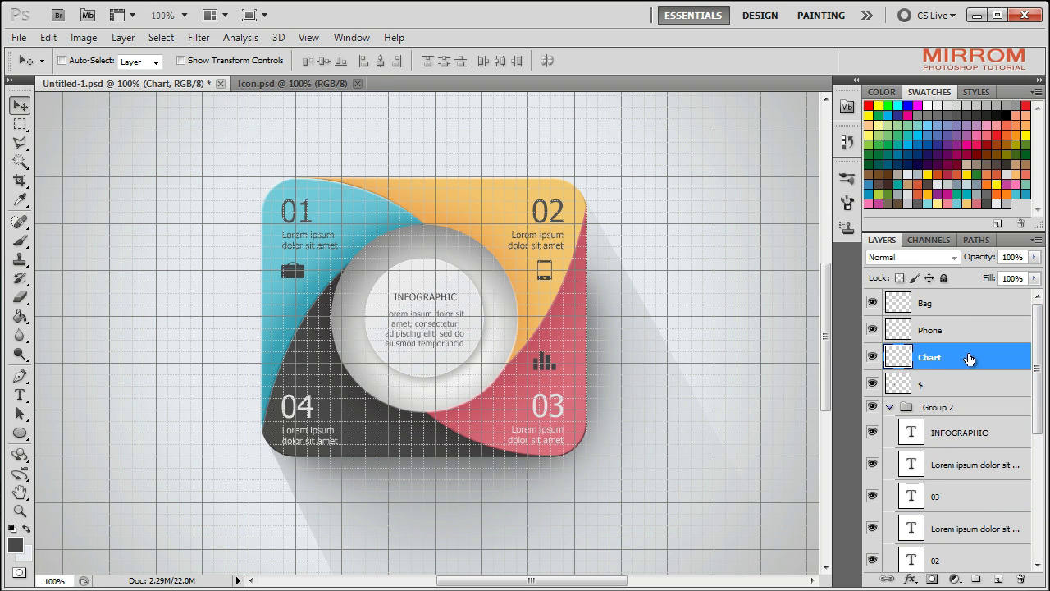
pyautogui.click(936, 357)
pyautogui.keyDown('shift'); pyautogui.click(951, 385); pyautogui.keyUp('shift')
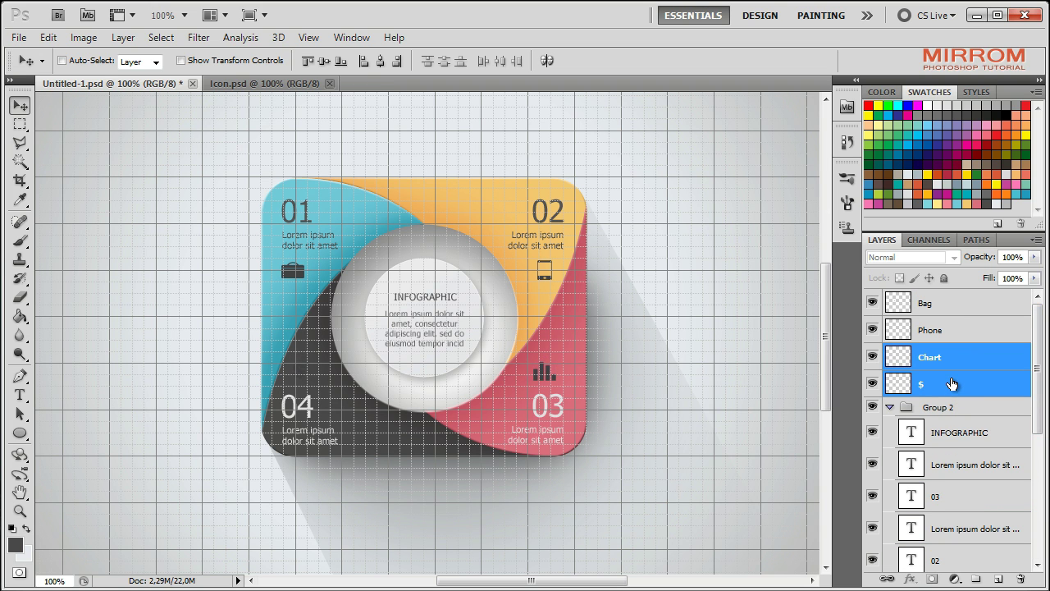
pyautogui.keyDown('ctrl'); pyautogui.click(952, 384); pyautogui.keyUp('ctrl')
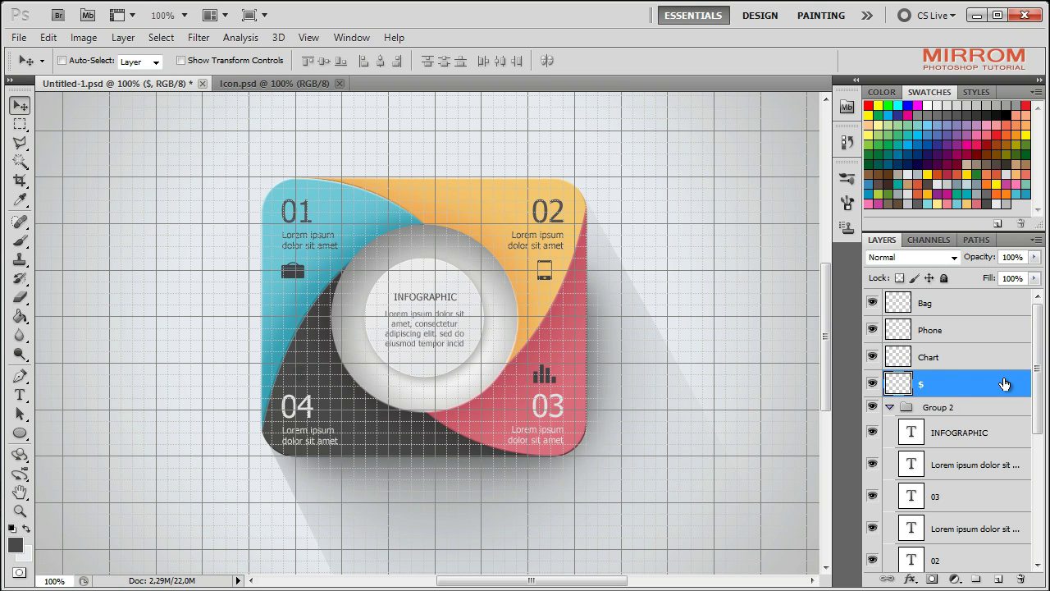
# Step: Give the $ icon a light grey e1e1e1 Color Overlay
pyautogui.doubleClick(952, 384)
pyautogui.click(848, 187)
pyautogui.click(316, 417)
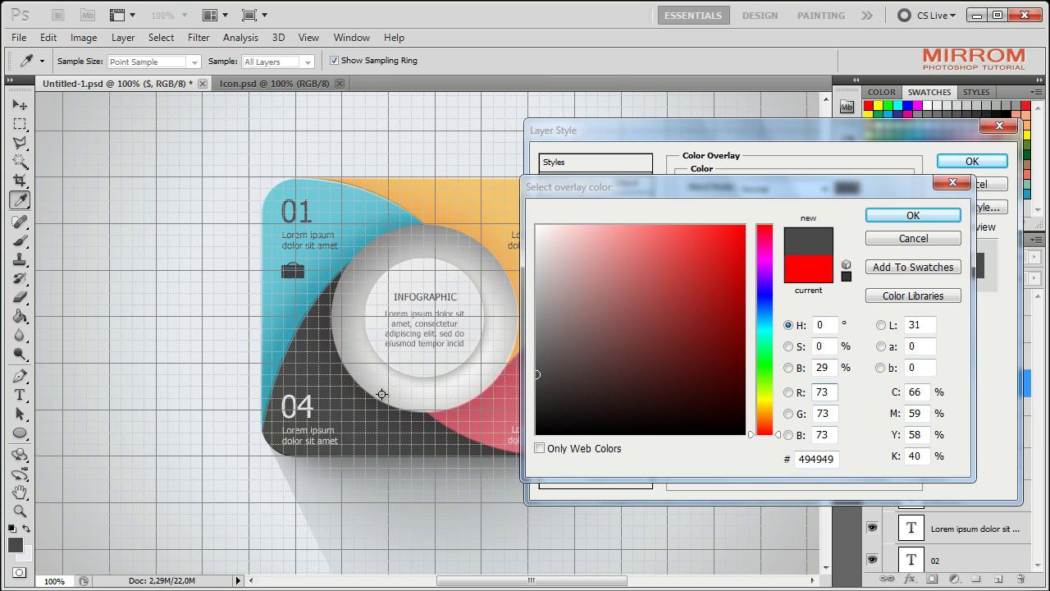
pyautogui.click(307, 407)
pyautogui.press('Return')
pyautogui.press('Return')
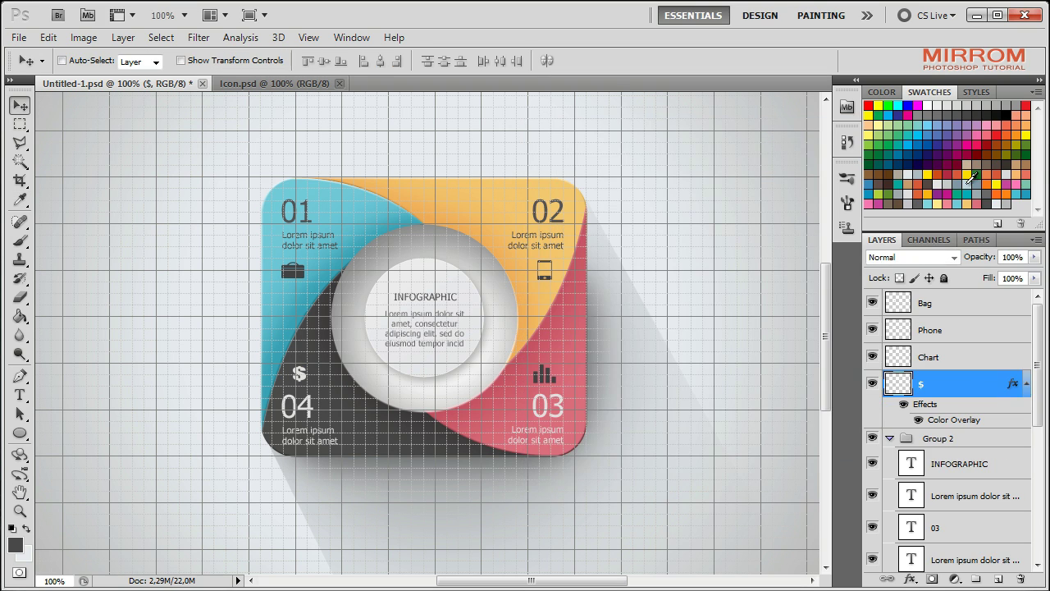
# Step: Give the Chart icon the same e1e1e1 Color Overlay and hide the grid
pyautogui.click(953, 358)
pyautogui.doubleClick(953, 358)
pyautogui.click(563, 407)
pyautogui.click(848, 186)
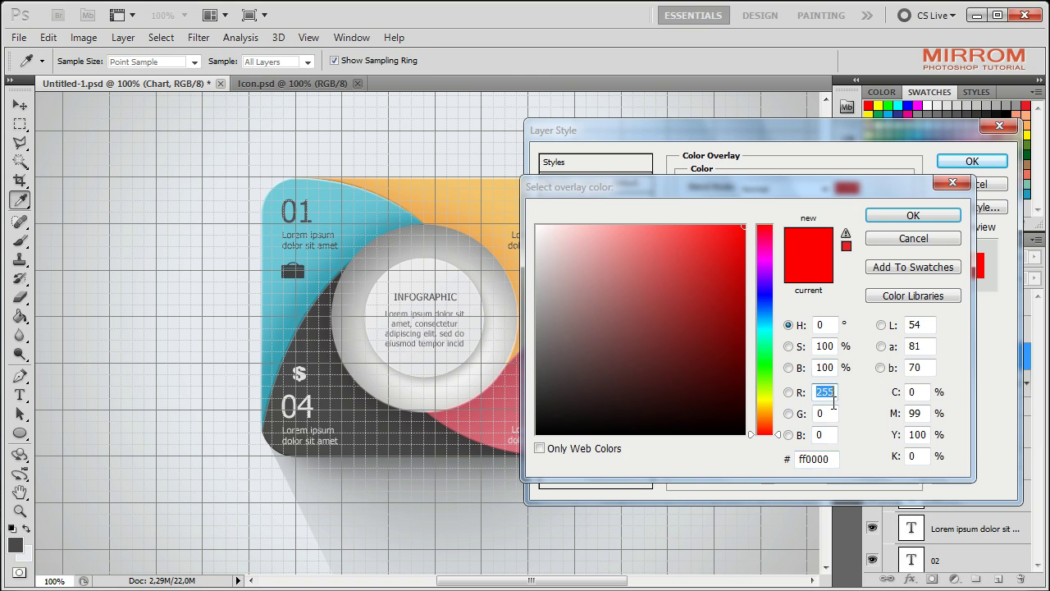
pyautogui.press('Return')
pyautogui.press('Return')
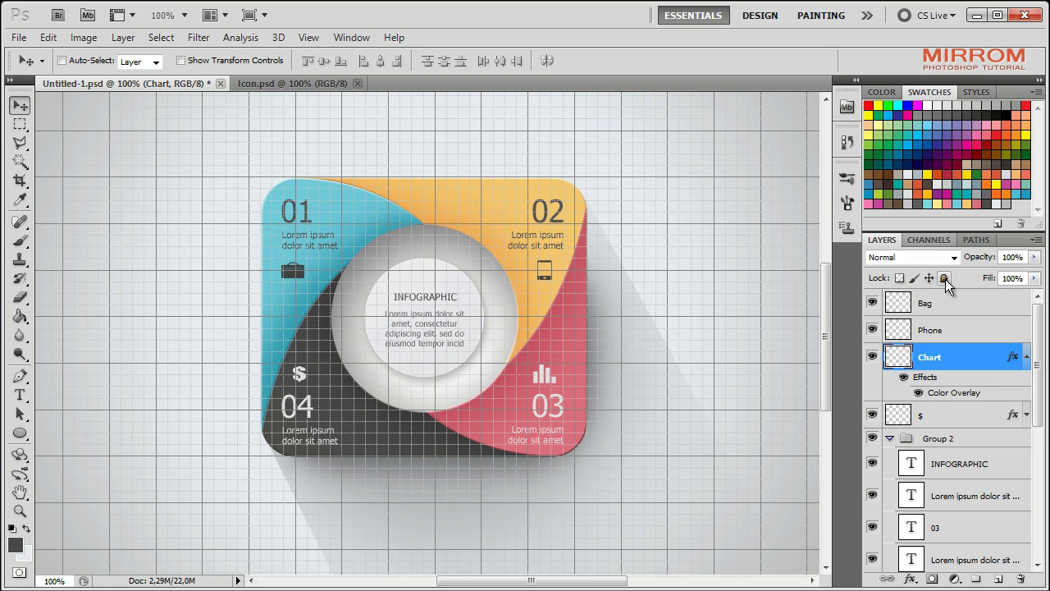
pyautogui.hotkey('ctrl', "'")
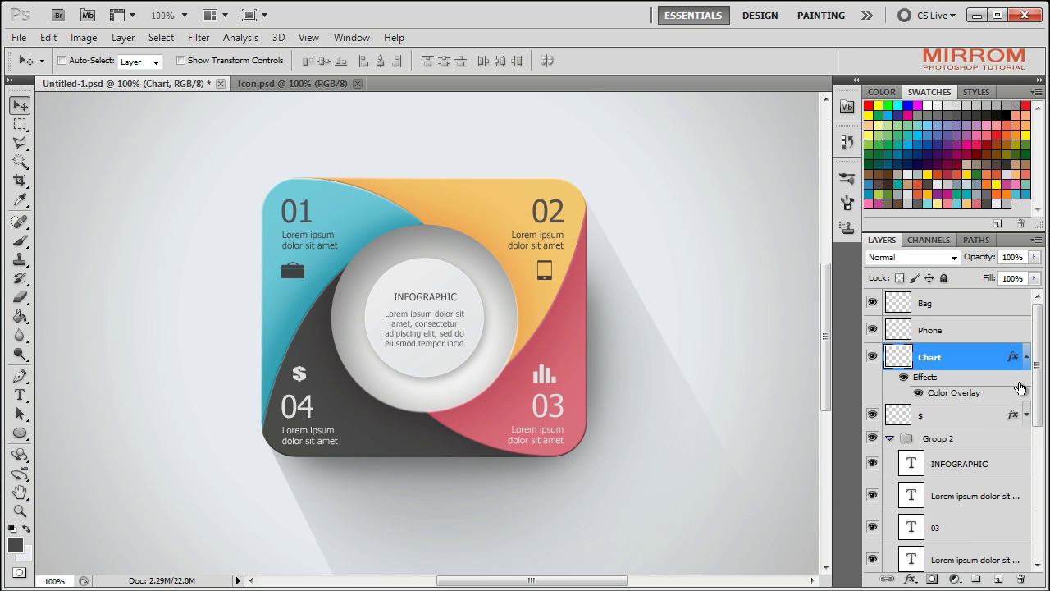